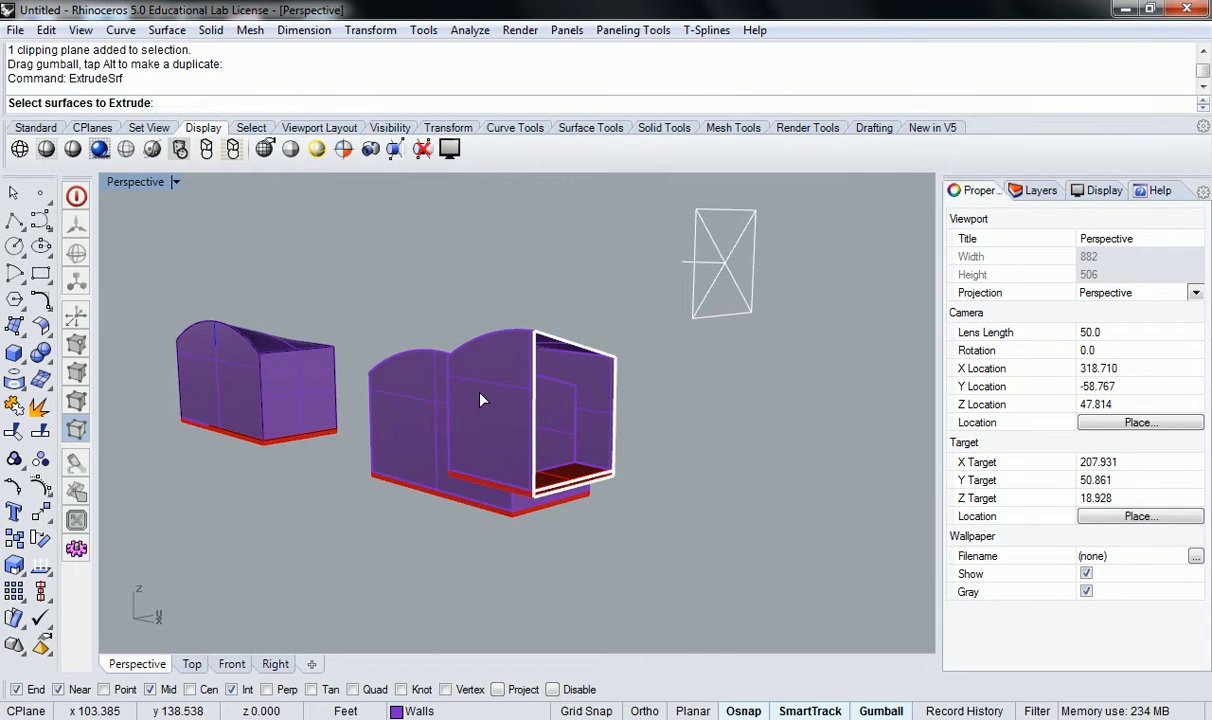
pyautogui.moveTo(593, 407); pyautogui.dragTo(466, 427, button='right')
pyautogui.scroll(9, 654, 434)
pyautogui.moveTo(648, 444); pyautogui.dragTo(700, 523, button='right')
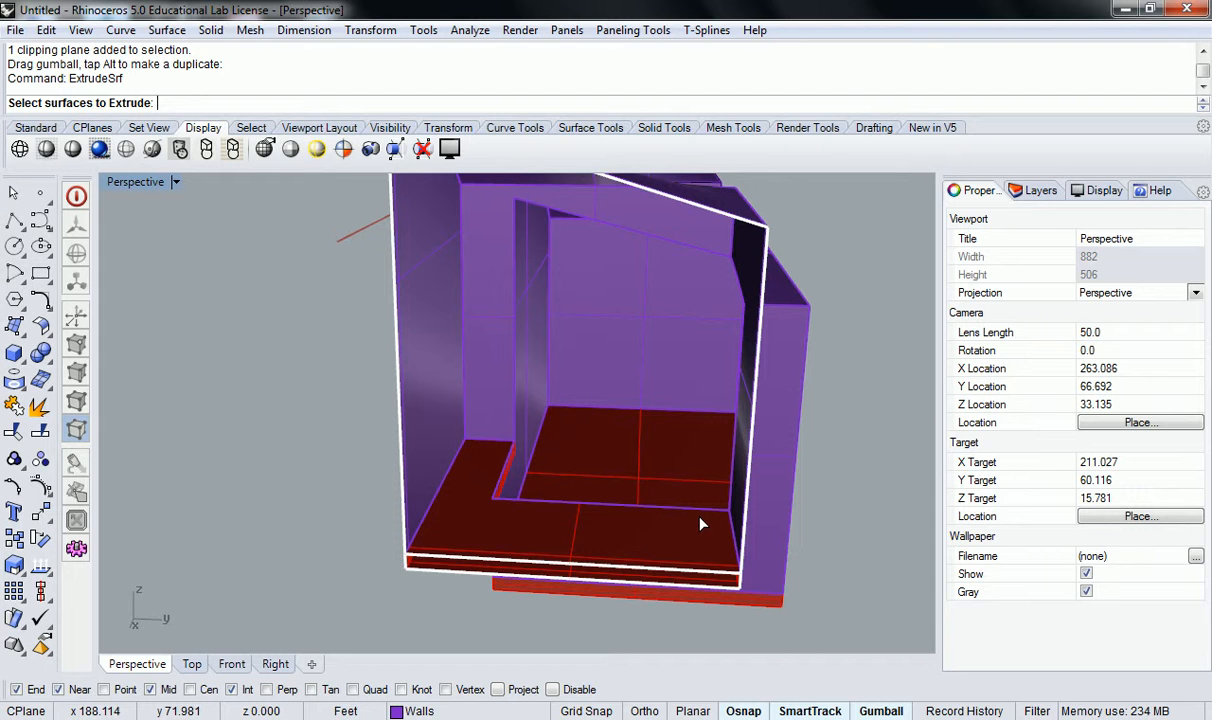
pyautogui.click(698, 512)
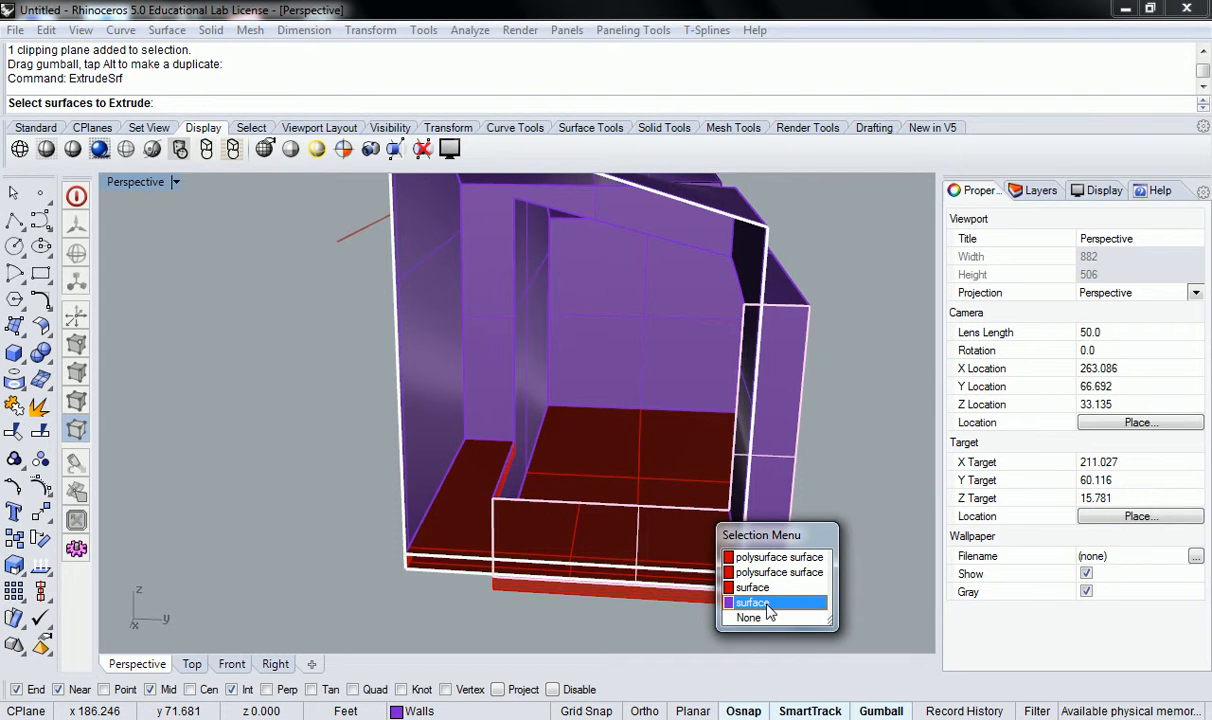
pyautogui.moveTo(863, 443); pyautogui.dragTo(582, 460, button='right')
pyautogui.scroll(-6, 750, 443)
pyautogui.click(767, 441)
pyautogui.press('Escape')
pyautogui.scroll(-6, 490, 376)
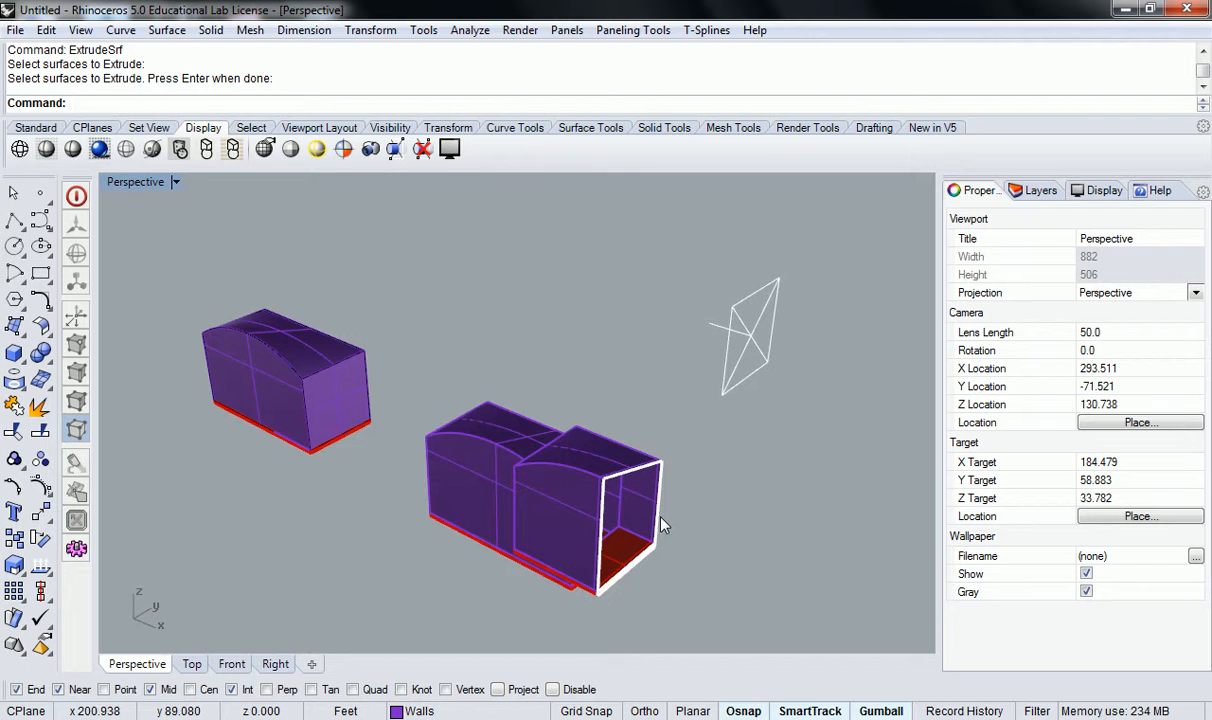
# Select the clipping plane and turn off its clipping of the Perspective view.
pyautogui.moveTo(661, 525); pyautogui.dragTo(760, 383, button='right')
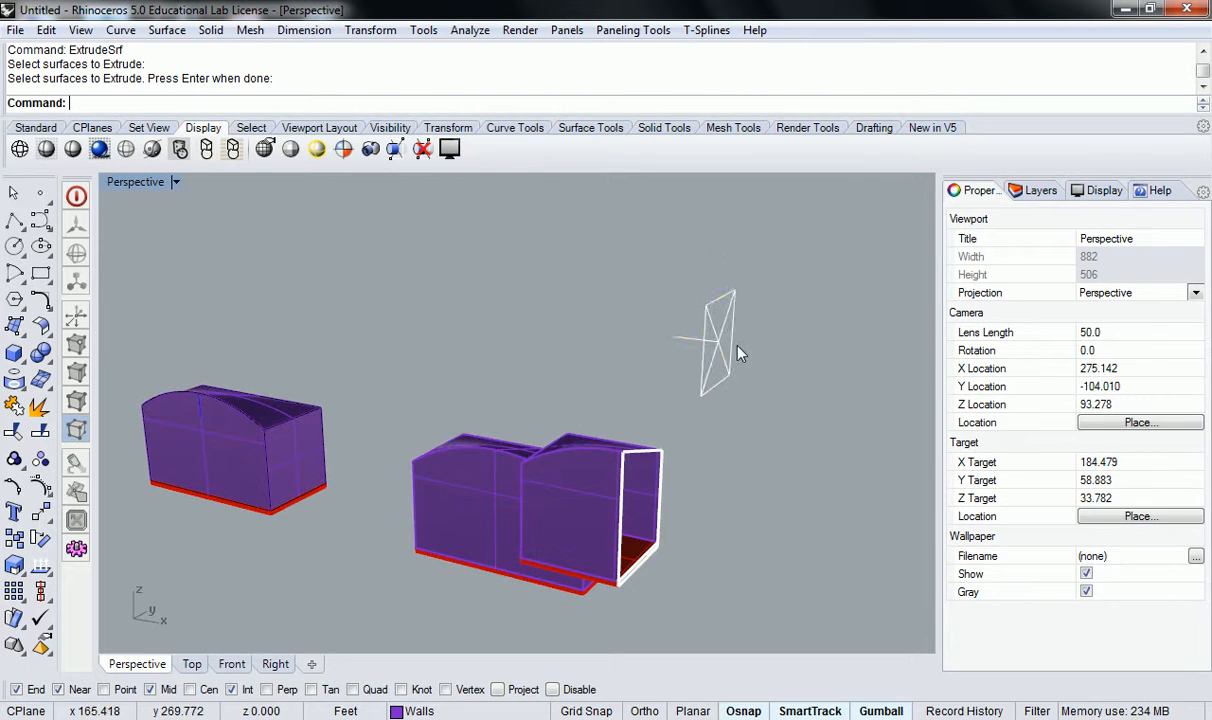
pyautogui.click(733, 330)
pyautogui.click(955, 325)
# Delete the two open wall polysurfaces of the duplicate model standing beside the building.
pyautogui.moveTo(735, 508); pyautogui.dragTo(614, 436, button='right')
pyautogui.moveTo(877, 352); pyautogui.dragTo(618, 558)
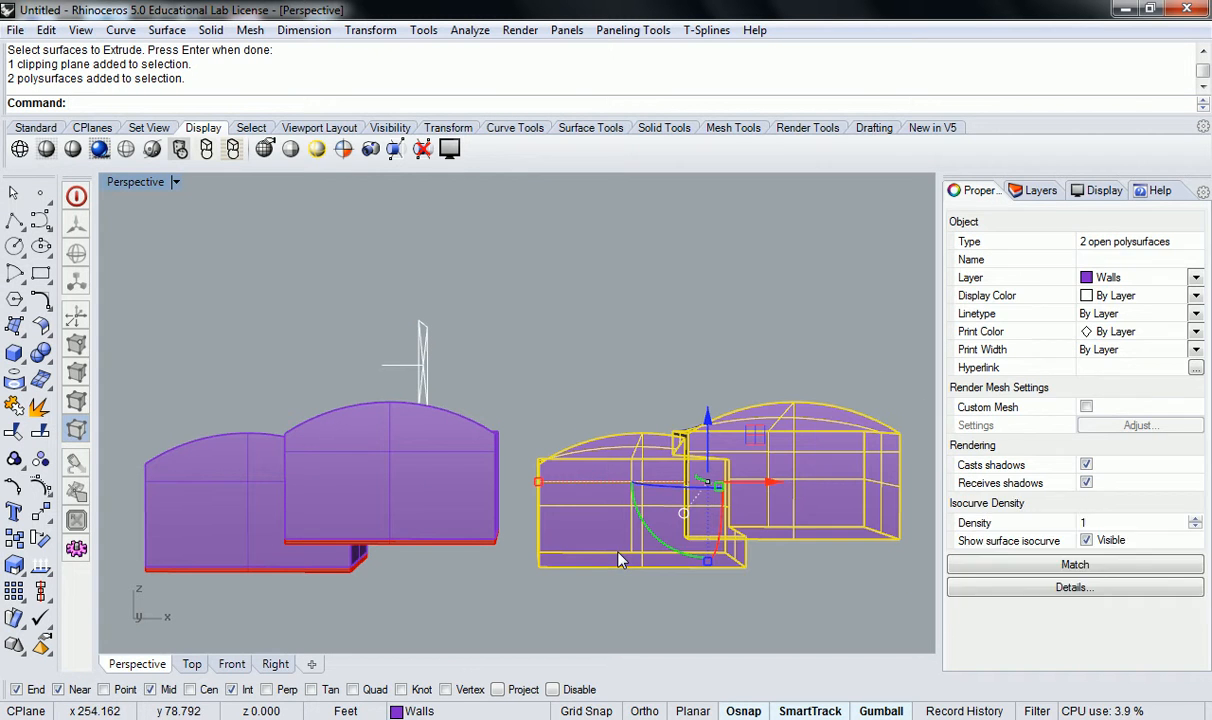
pyautogui.press('Delete')
pyautogui.moveTo(706, 481); pyautogui.dragTo(644, 397, button='right')
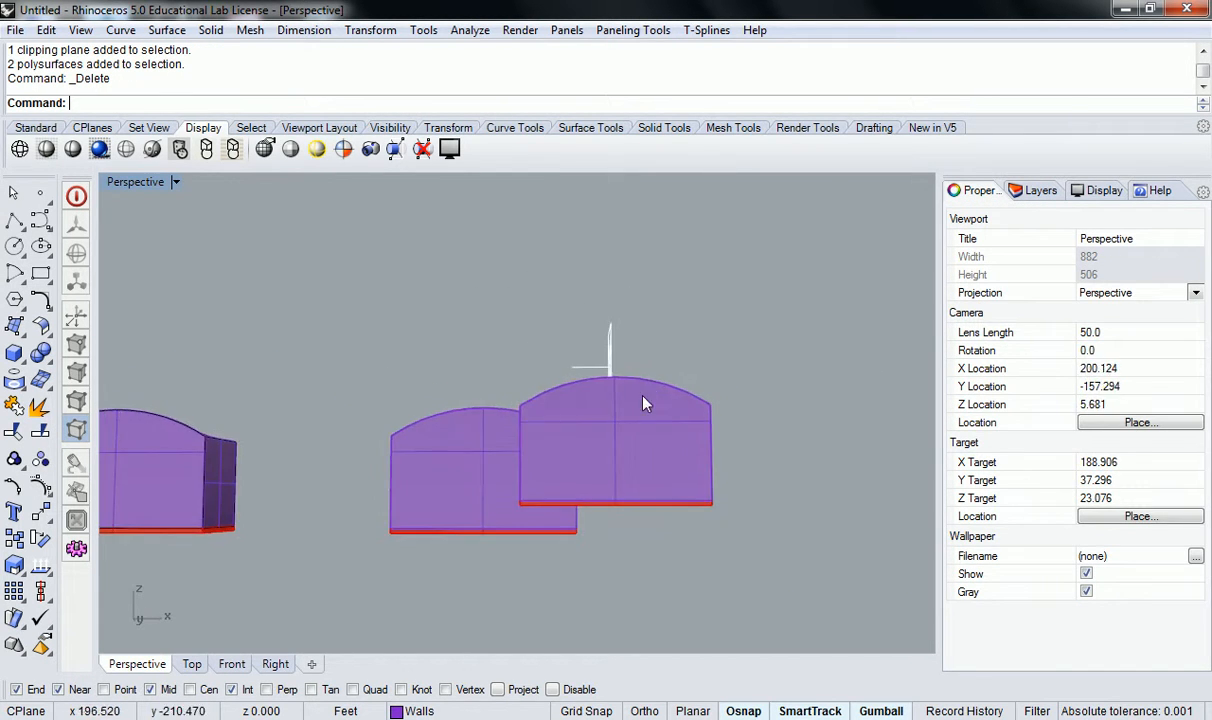
pyautogui.moveTo(778, 416); pyautogui.dragTo(810, 391, button='right')
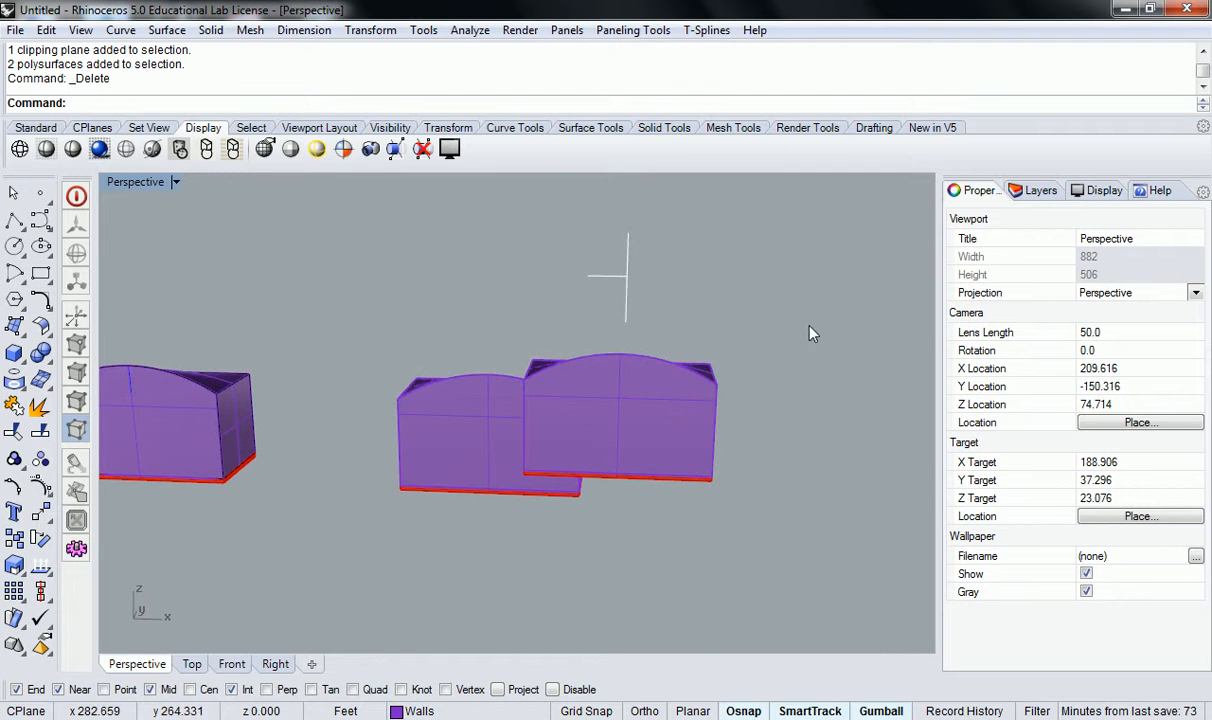
pyautogui.moveTo(387, 438); pyautogui.dragTo(386, 439)
pyautogui.moveTo(514, 506); pyautogui.dragTo(725, 345, button='right')
pyautogui.scroll(5, 555, 580)
pyautogui.press('Escape')
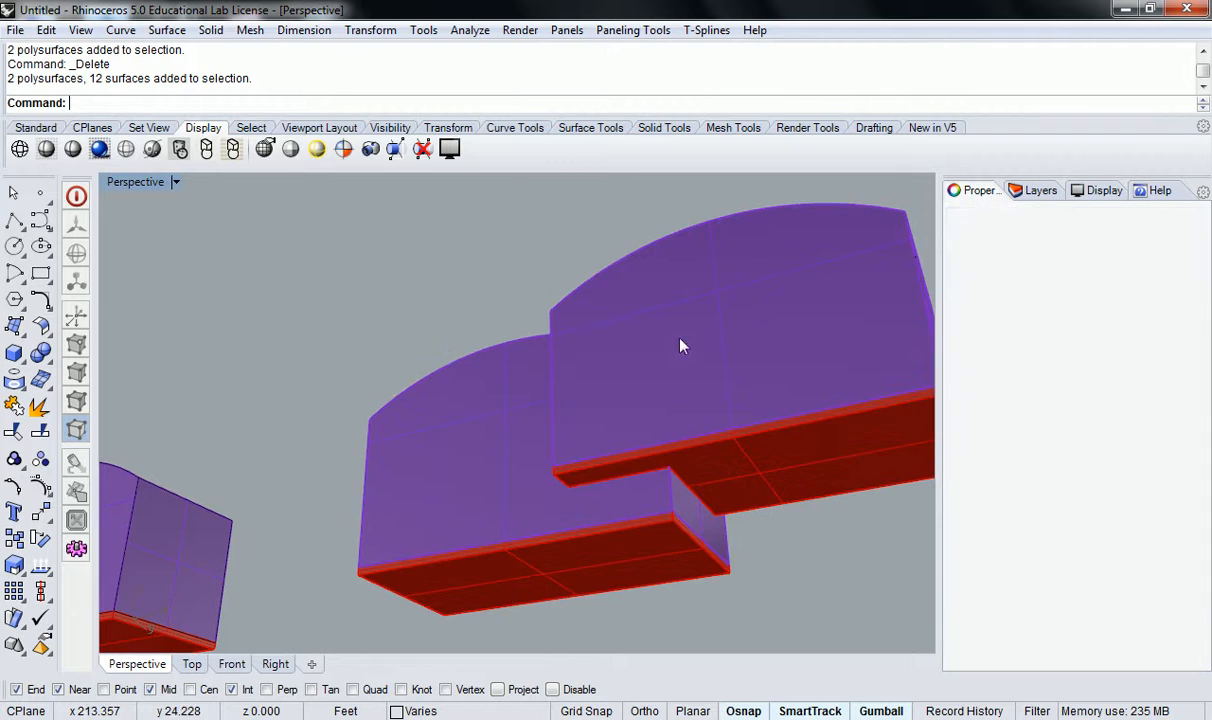
# Join the ten wall and roof surfaces of the two overlapping volumes into one polysurface and check the joined shape.
pyautogui.click(708, 292)
pyautogui.moveTo(889, 291); pyautogui.dragTo(693, 503, button='right')
pyautogui.keyDown('shift'); pyautogui.click(805, 468); pyautogui.keyUp('shift')
pyautogui.moveTo(805, 468); pyautogui.dragTo(641, 460, button='right')
pyautogui.keyDown('shift'); pyautogui.click(500, 373); pyautogui.keyUp('shift')
pyautogui.keyDown('shift'); pyautogui.click(555, 460); pyautogui.keyUp('shift')
pyautogui.keyDown('shift'); pyautogui.click(652, 468); pyautogui.keyUp('shift')
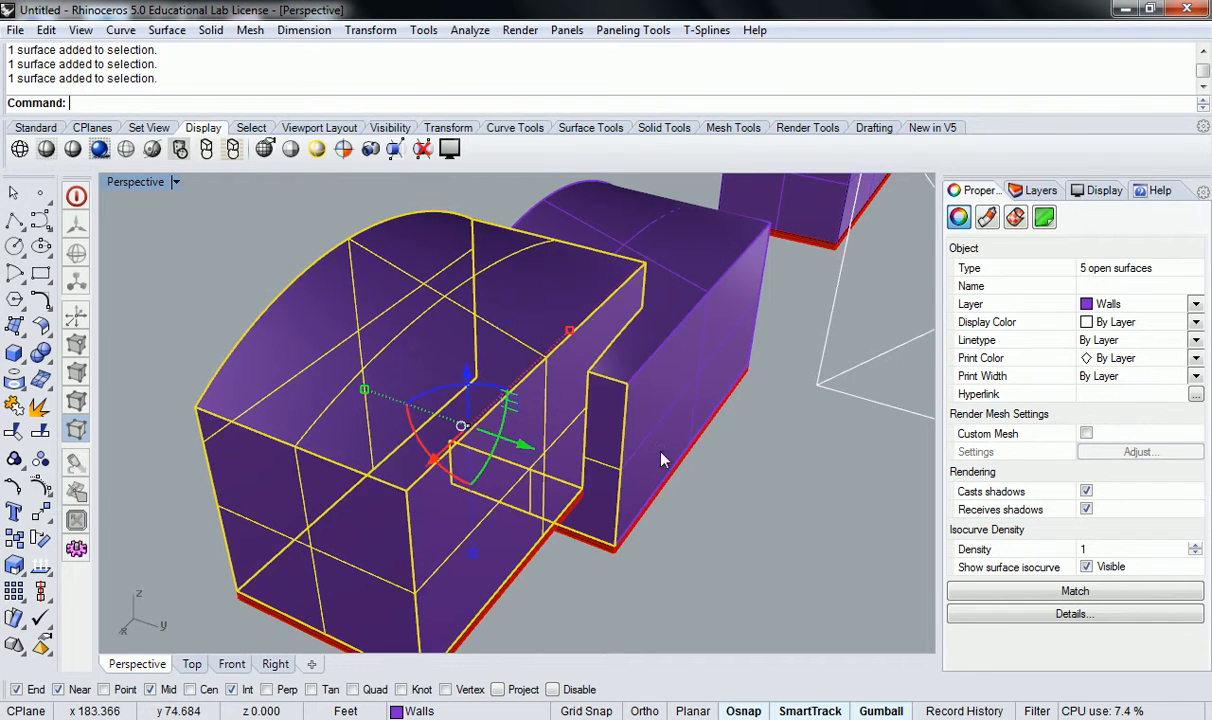
pyautogui.keyDown('shift'); pyautogui.click(660, 330); pyautogui.keyUp('shift')
pyautogui.keyDown('shift'); pyautogui.click(641, 242); pyautogui.keyUp('shift')
pyautogui.moveTo(477, 210); pyautogui.dragTo(592, 541, button='right')
pyautogui.keyDown('shift'); pyautogui.click(349, 576); pyautogui.keyUp('shift')
pyautogui.scroll(5, 440, 497)
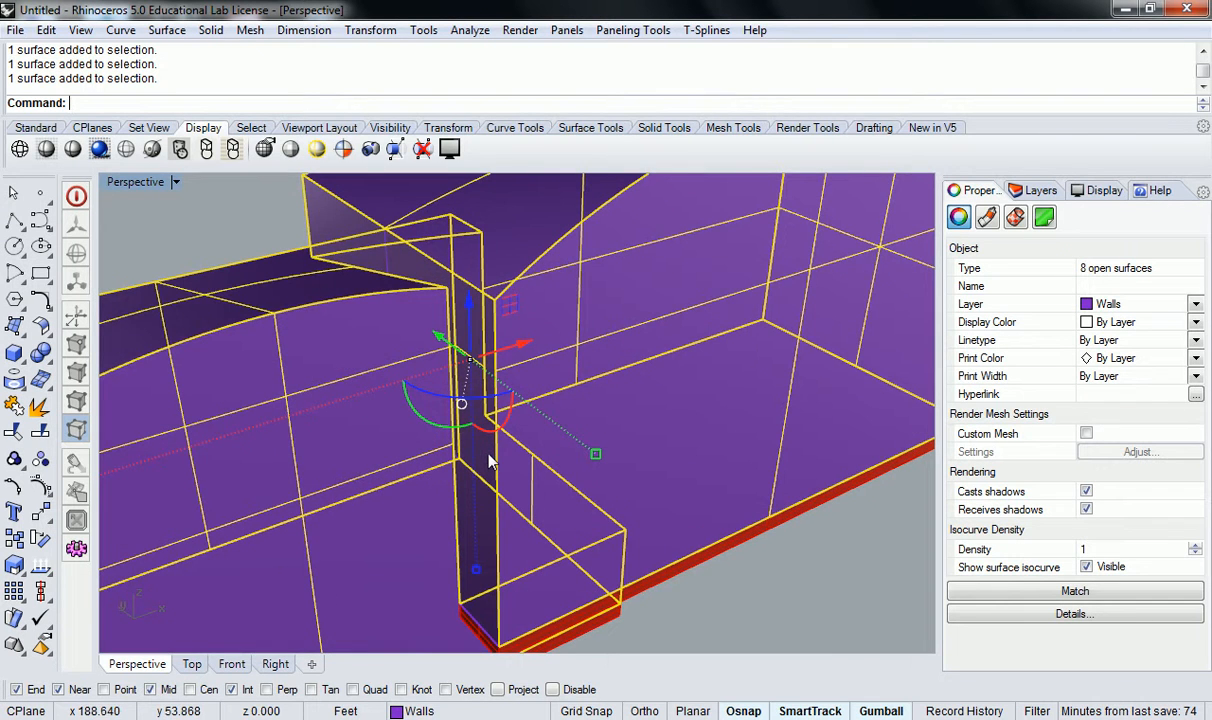
pyautogui.scroll(-5, 493, 435)
pyautogui.keyDown('shift'); pyautogui.click(274, 537); pyautogui.keyUp('shift')
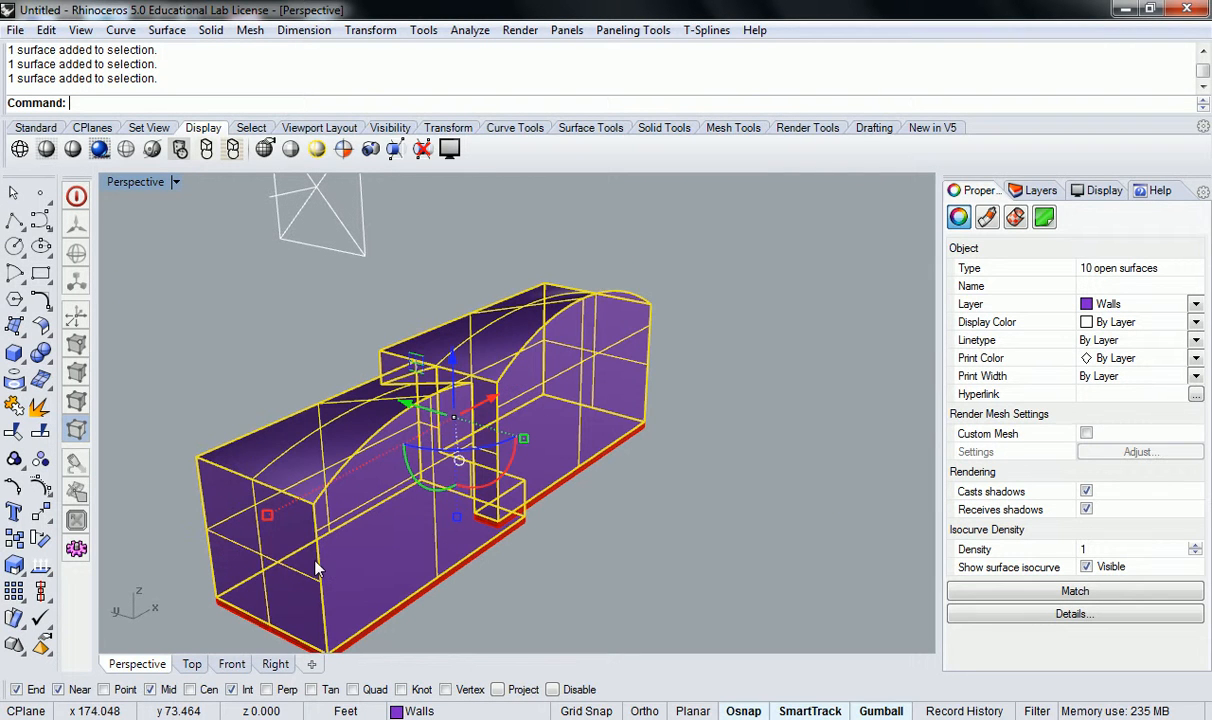
pyautogui.press('Return')
pyautogui.press('Escape')
pyautogui.click(405, 533)
pyautogui.moveTo(402, 530); pyautogui.dragTo(8, 460, button='right')
pyautogui.moveTo(408, 458); pyautogui.dragTo(602, 471, button='right')
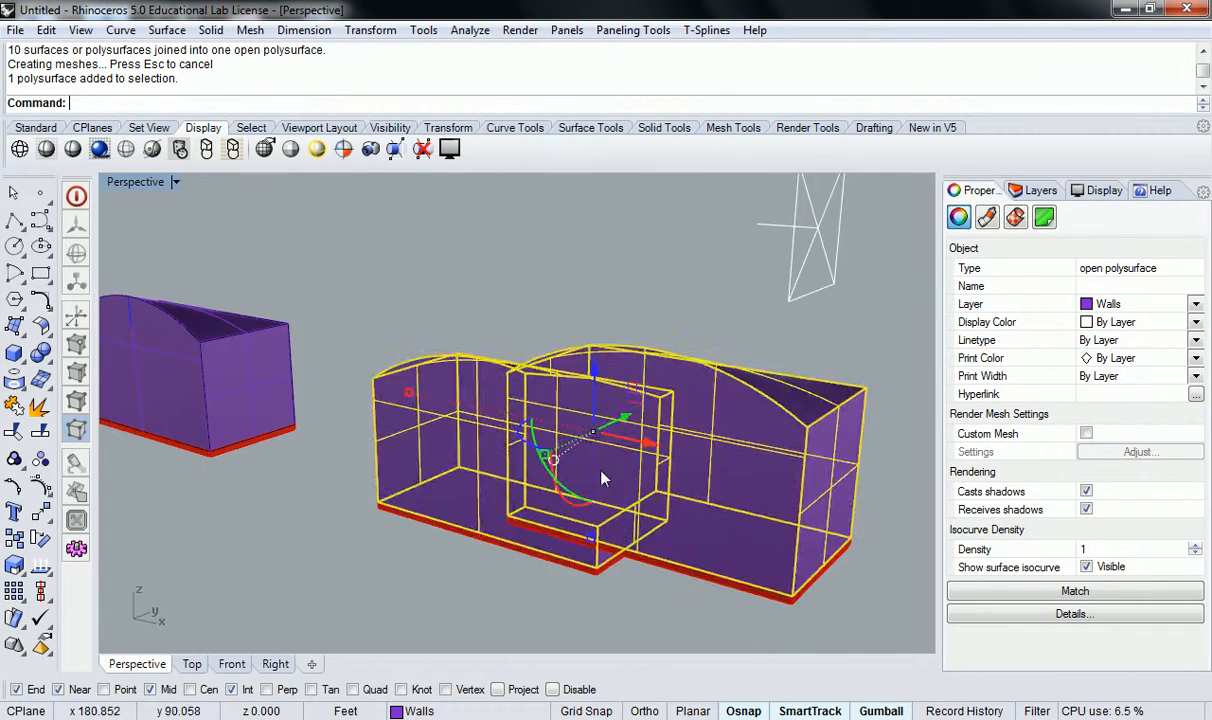
pyautogui.press('Escape')
# Turn the clipping plane's cut back on in the Perspective view to expose the building's interior.
pyautogui.moveTo(663, 435); pyautogui.dragTo(696, 429, button='right')
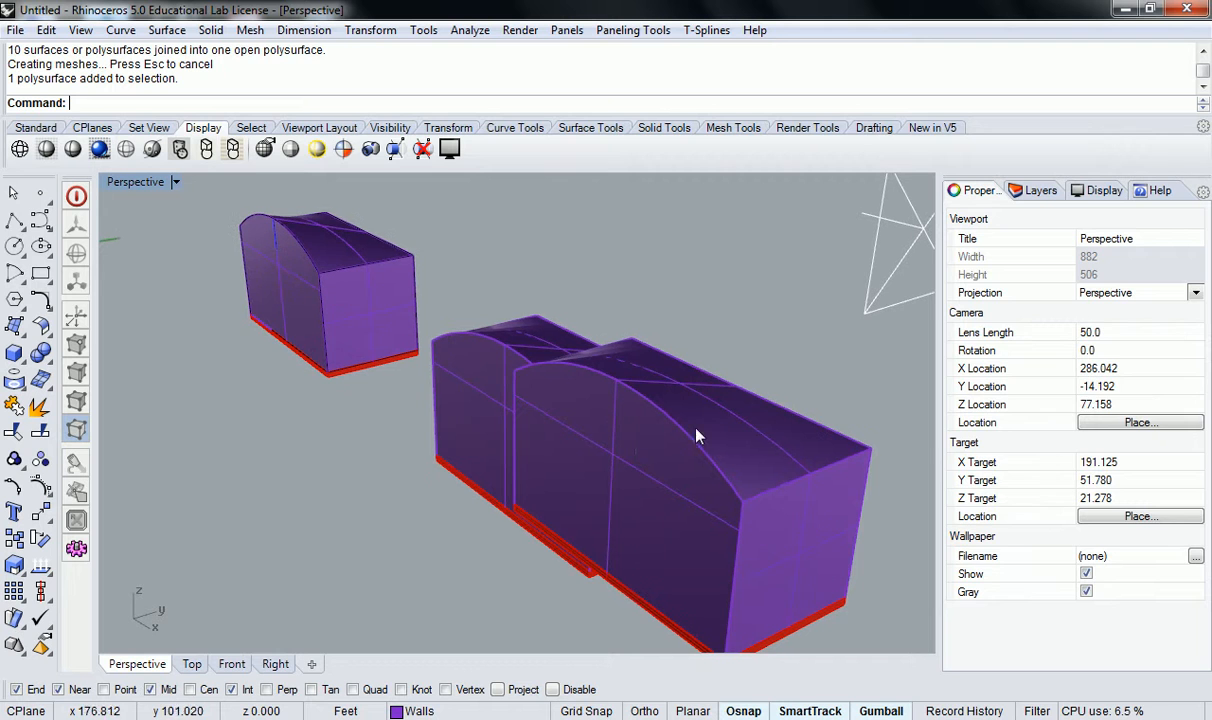
pyautogui.click(885, 260)
pyautogui.press('Escape')
pyautogui.moveTo(728, 340); pyautogui.dragTo(680, 473, button='right')
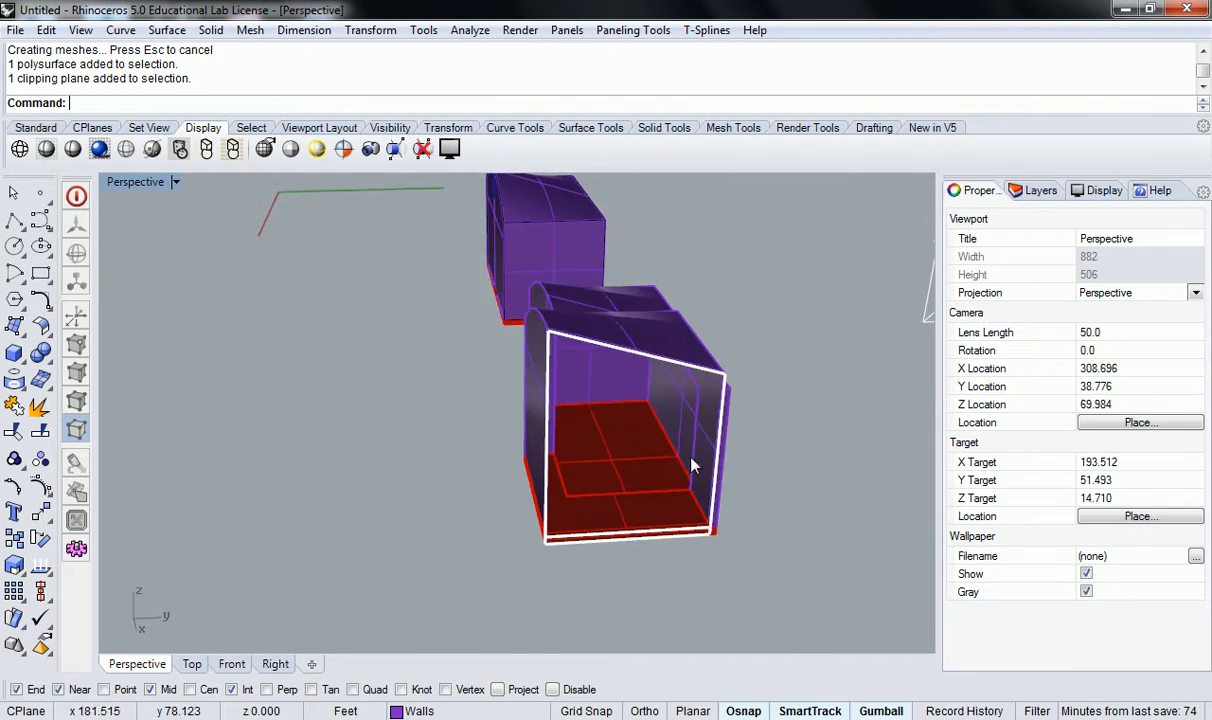
# Offset the joined wall polysurface with OffsetSrf at distance 0.5, Solid=Yes and DeleteInput=Yes, flipping all directions inward.
pyautogui.click(722, 428)
pyautogui.moveTo(721, 424)
pyautogui.mouseDown(button='right')
pyautogui.moveTo(749, 420)
pyautogui.moveTo(730, 408)
pyautogui.mouseUp(button='right')
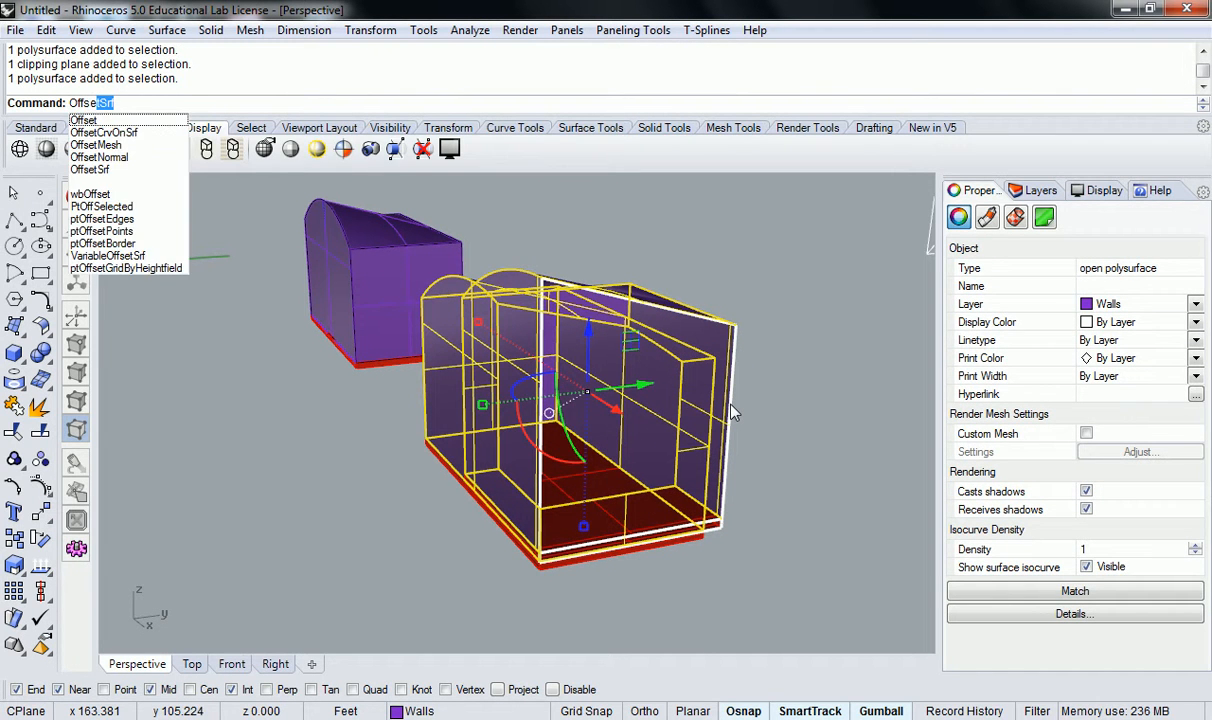
pyautogui.press('Return')
pyautogui.moveTo(727, 405); pyautogui.dragTo(640, 356, button='right')
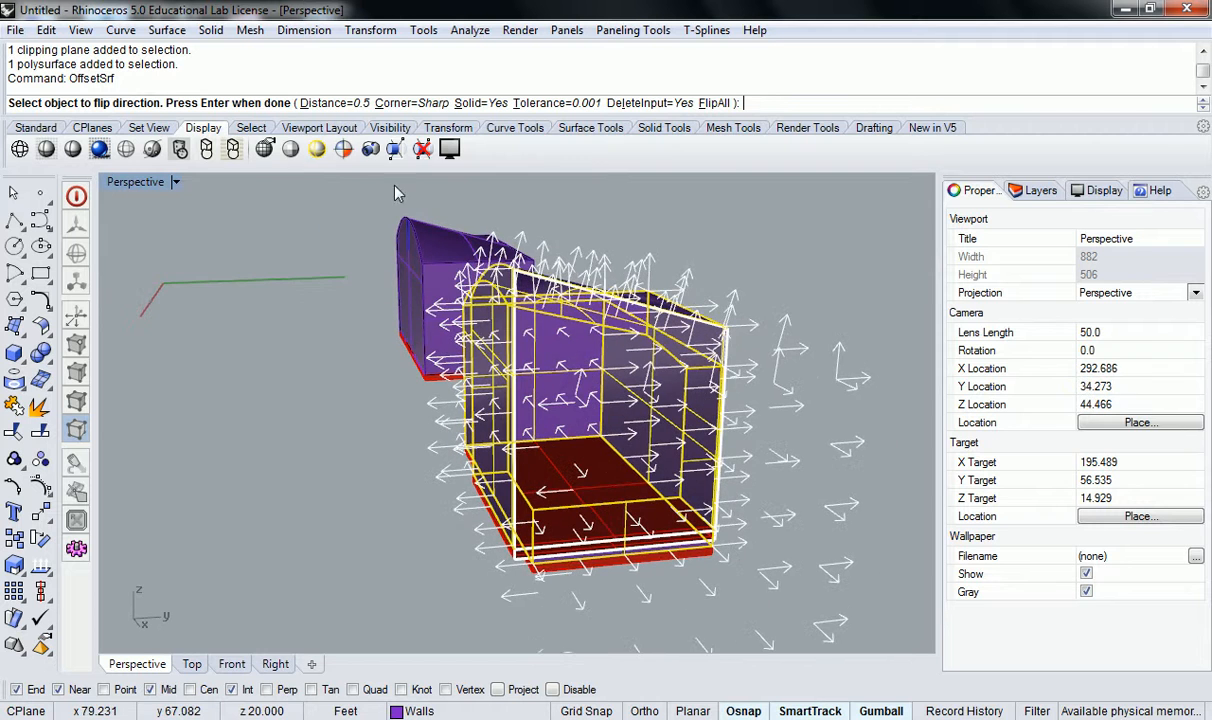
pyautogui.click(716, 104)
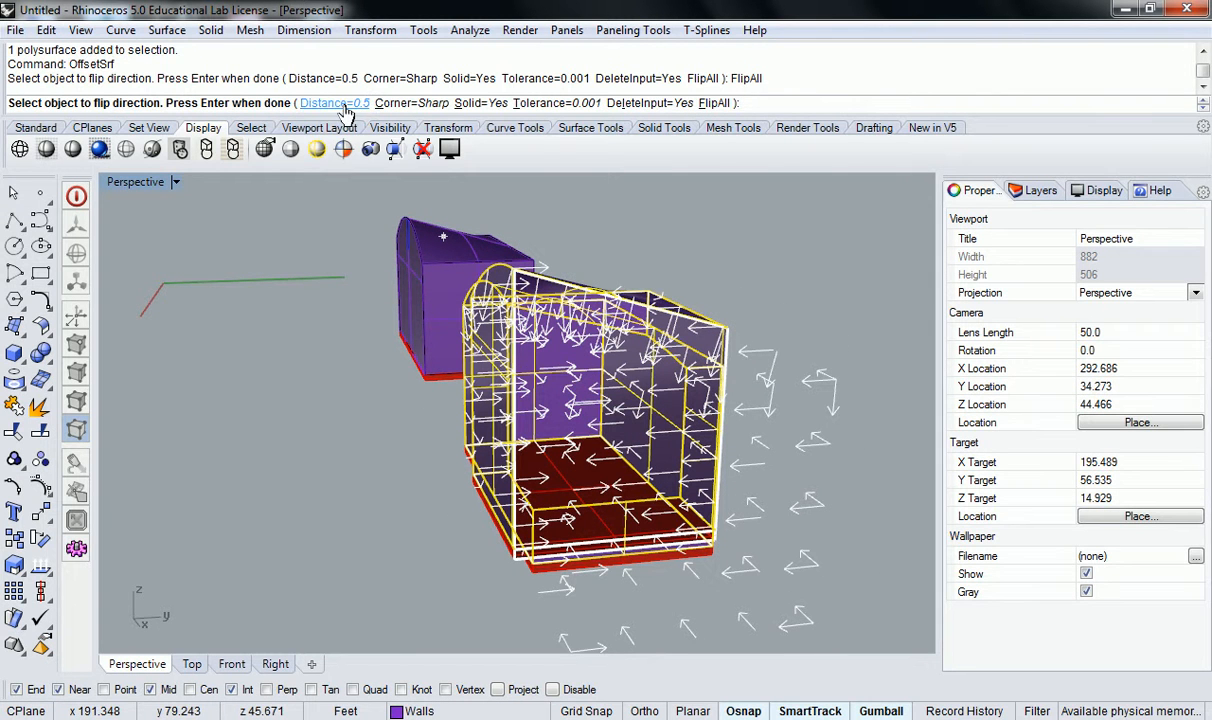
pyautogui.press('Return')
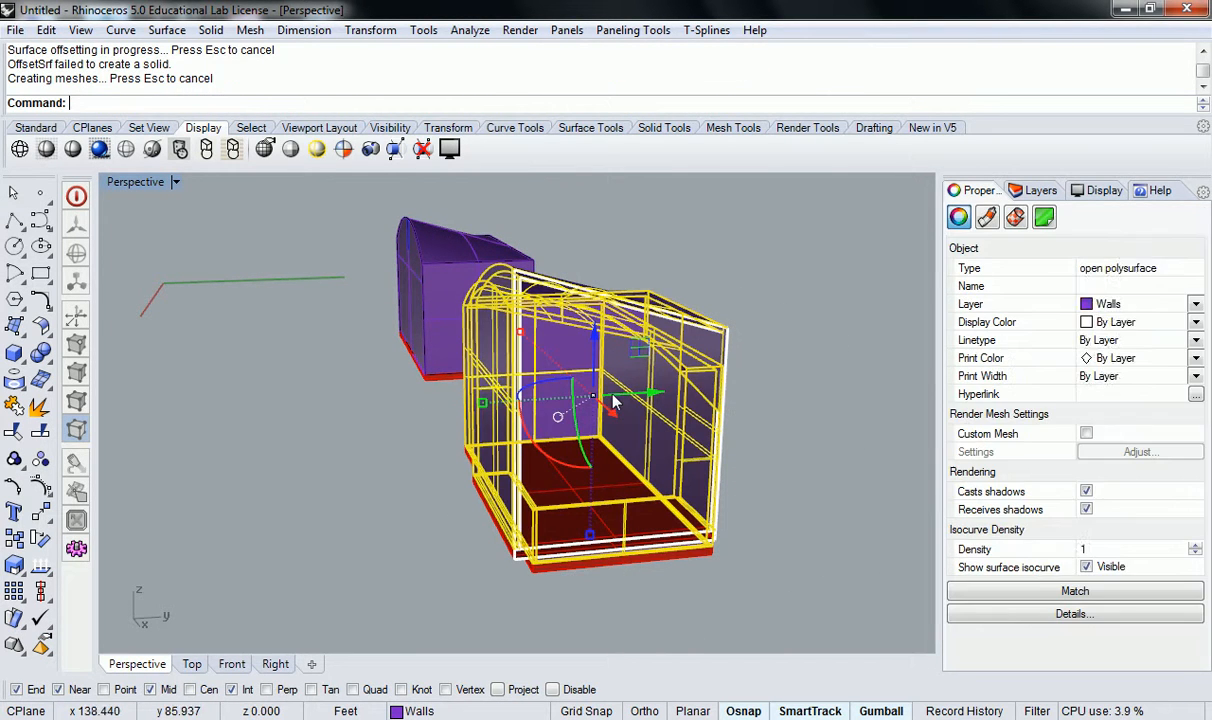
# Examine the offset wall thickness inside the cut-open building from several angles.
pyautogui.moveTo(691, 409); pyautogui.dragTo(800, 396, button='right')
pyautogui.scroll(6, 693, 368)
pyautogui.moveTo(698, 363); pyautogui.dragTo(640, 348, button='right')
pyautogui.scroll(-14, 758, 349)
pyautogui.moveTo(760, 350); pyautogui.dragTo(786, 289, button='right')
pyautogui.scroll(6, 697, 384)
pyautogui.scroll(-5, 786, 289)
pyautogui.moveTo(654, 330); pyautogui.dragTo(598, 354, button='right')
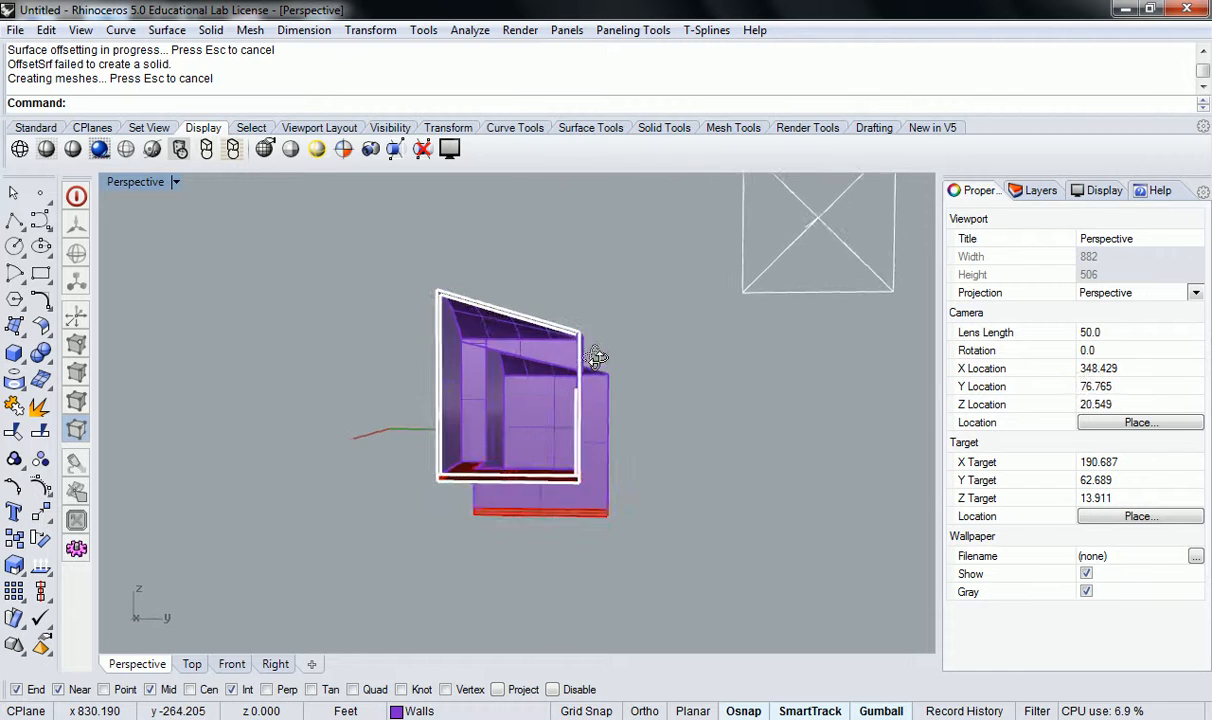
pyautogui.scroll(8, 473, 344)
pyautogui.moveTo(512, 364); pyautogui.dragTo(810, 402, button='right')
pyautogui.moveTo(693, 353); pyautogui.dragTo(440, 310, button='right')
pyautogui.scroll(-5, 720, 375)
pyautogui.scroll(3, 768, 387)
pyautogui.keyDown('shift'); pyautogui.moveTo(768, 387); pyautogui.dragTo(414, 488, button='right'); pyautogui.keyUp('shift')
pyautogui.scroll(6, 498, 455)
# Select the wall polysurface and the upper floor slab in turn to examine how they meet along the floor opening.
pyautogui.click(435, 504)
pyautogui.click(507, 452)
pyautogui.scroll(6, 505, 420)
pyautogui.click(433, 492)
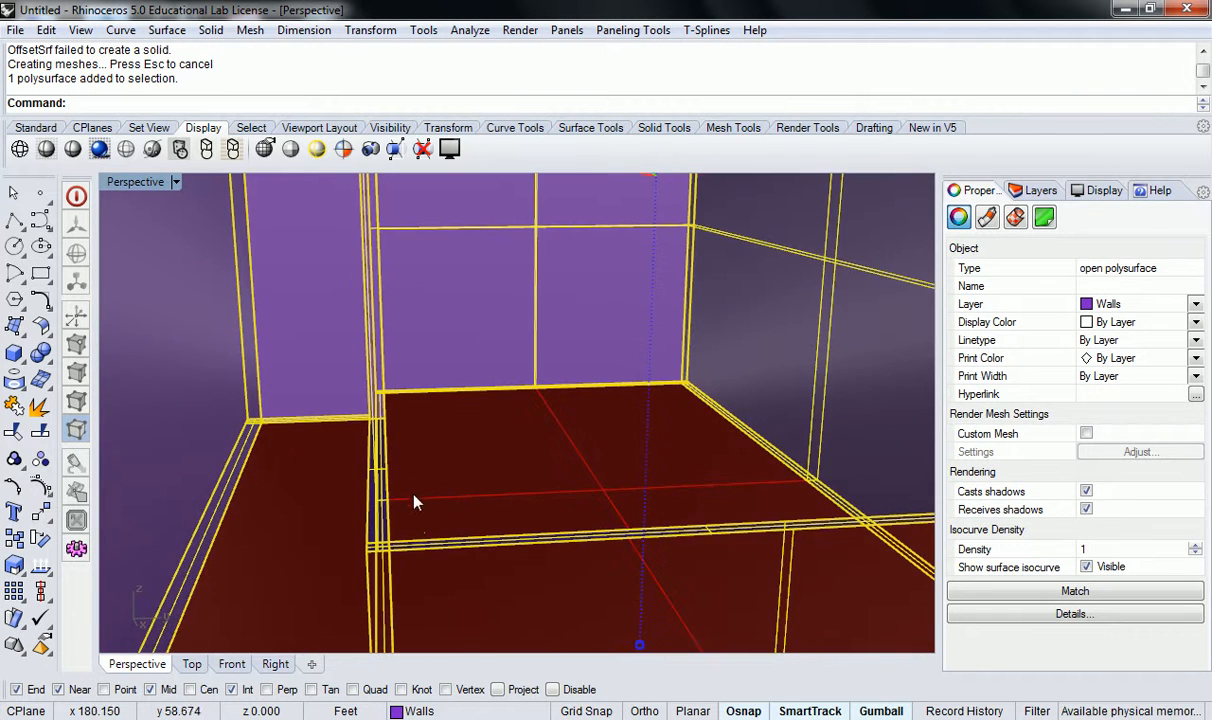
pyautogui.press('Escape')
pyautogui.scroll(-8, 535, 528)
pyautogui.click(583, 551)
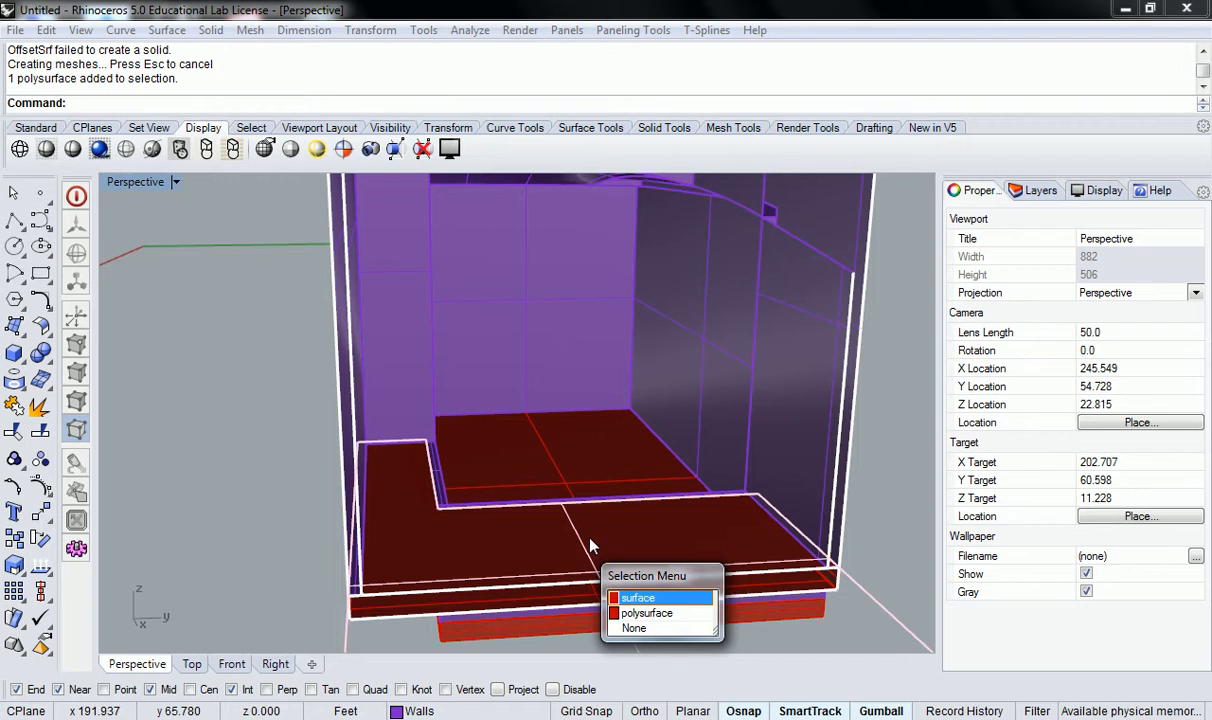
pyautogui.click(640, 612)
pyautogui.moveTo(640, 612); pyautogui.dragTo(551, 482, button='right')
pyautogui.scroll(4, 480, 365)
pyautogui.moveTo(491, 359); pyautogui.dragTo(598, 393, button='right')
pyautogui.scroll(3, 536, 506)
pyautogui.moveTo(536, 506); pyautogui.dragTo(565, 262, button='right')
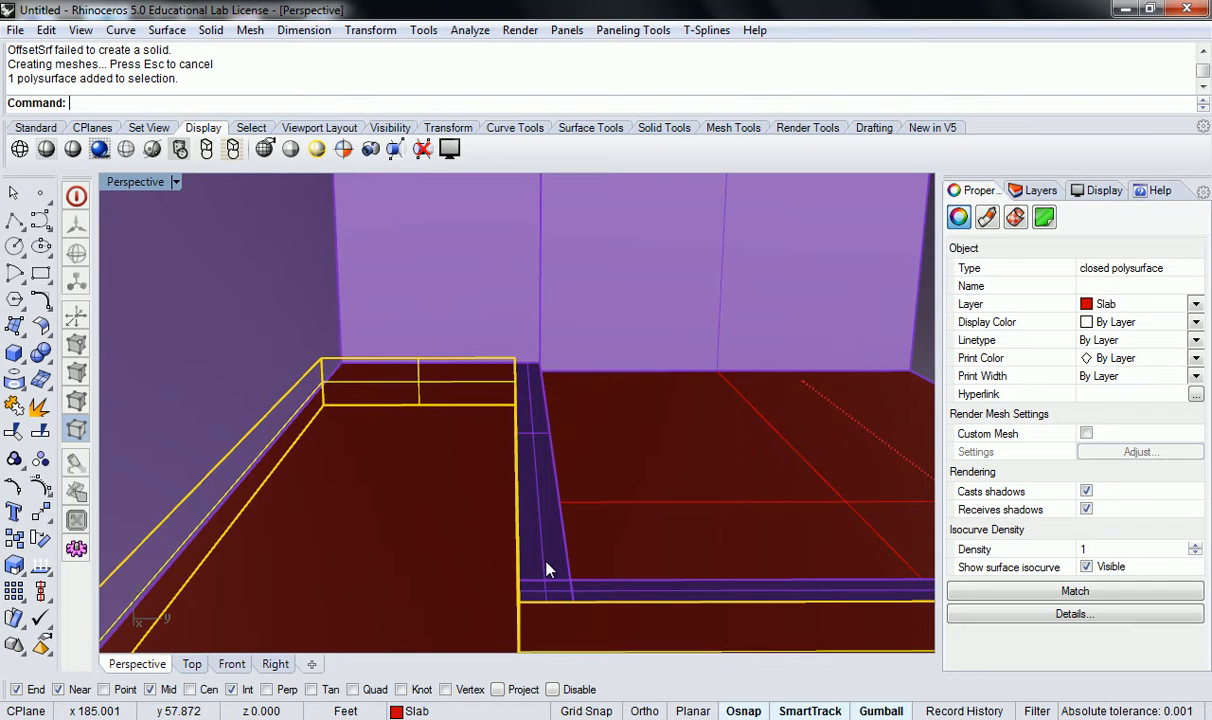
pyautogui.click(549, 540)
pyautogui.click(468, 504)
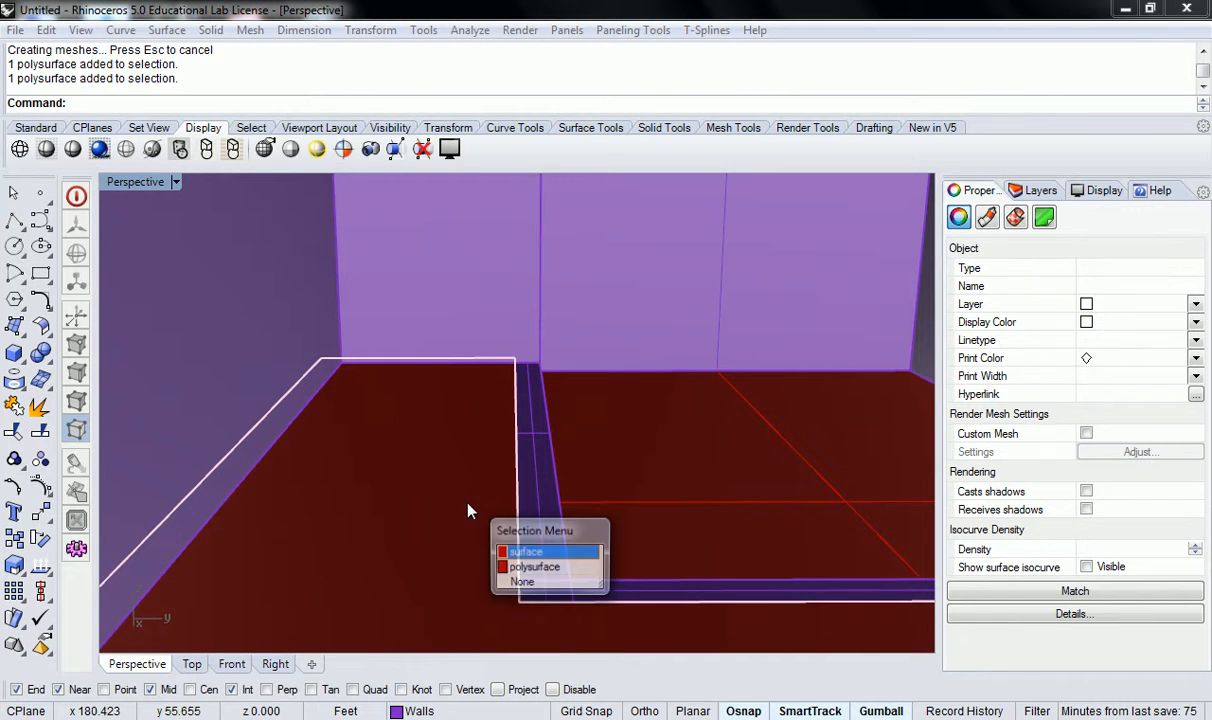
pyautogui.click(549, 567)
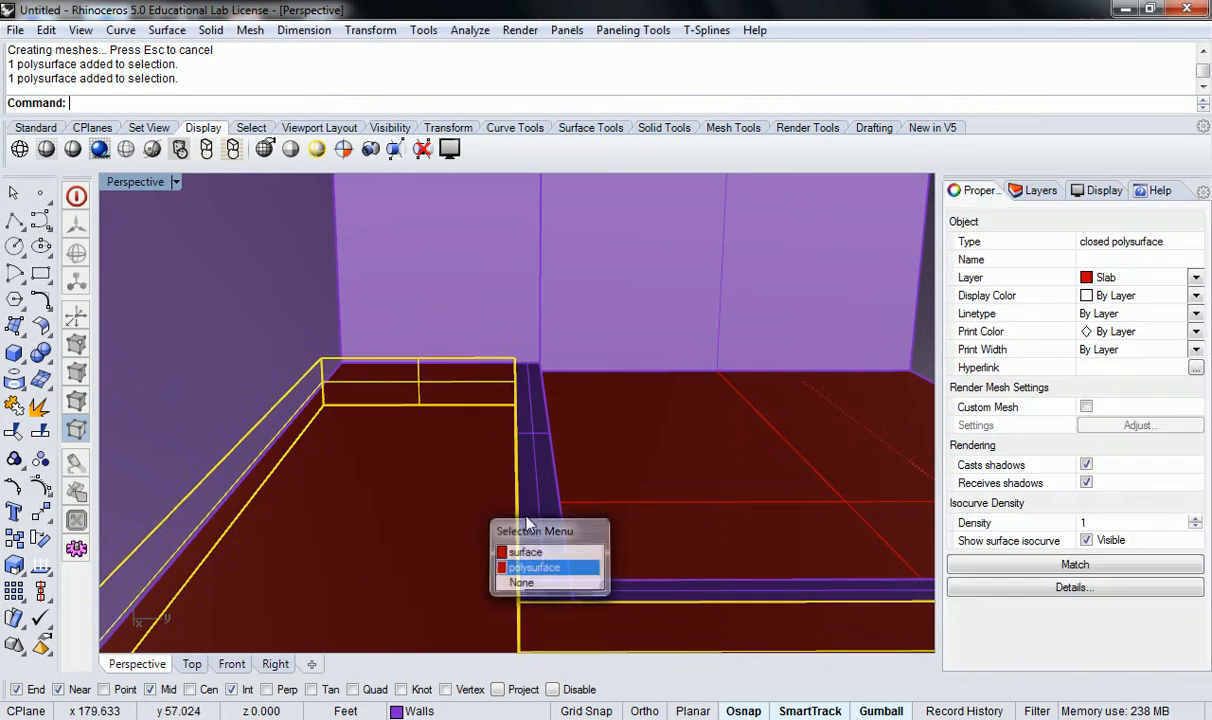
pyautogui.press('Escape')
pyautogui.click(537, 470)
pyautogui.press('Escape')
# Move the clipping plane deeper into the building so it cuts through the narrow arm of the upper slab.
pyautogui.scroll(-10, 546, 427)
pyautogui.moveTo(546, 425); pyautogui.dragTo(539, 451, button='right')
pyautogui.scroll(-10, 538, 444)
pyautogui.keyDown('shift'); pyautogui.moveTo(492, 368); pyautogui.dragTo(490, 442, button='right'); pyautogui.keyUp('shift')
pyautogui.scroll(6, 574, 355)
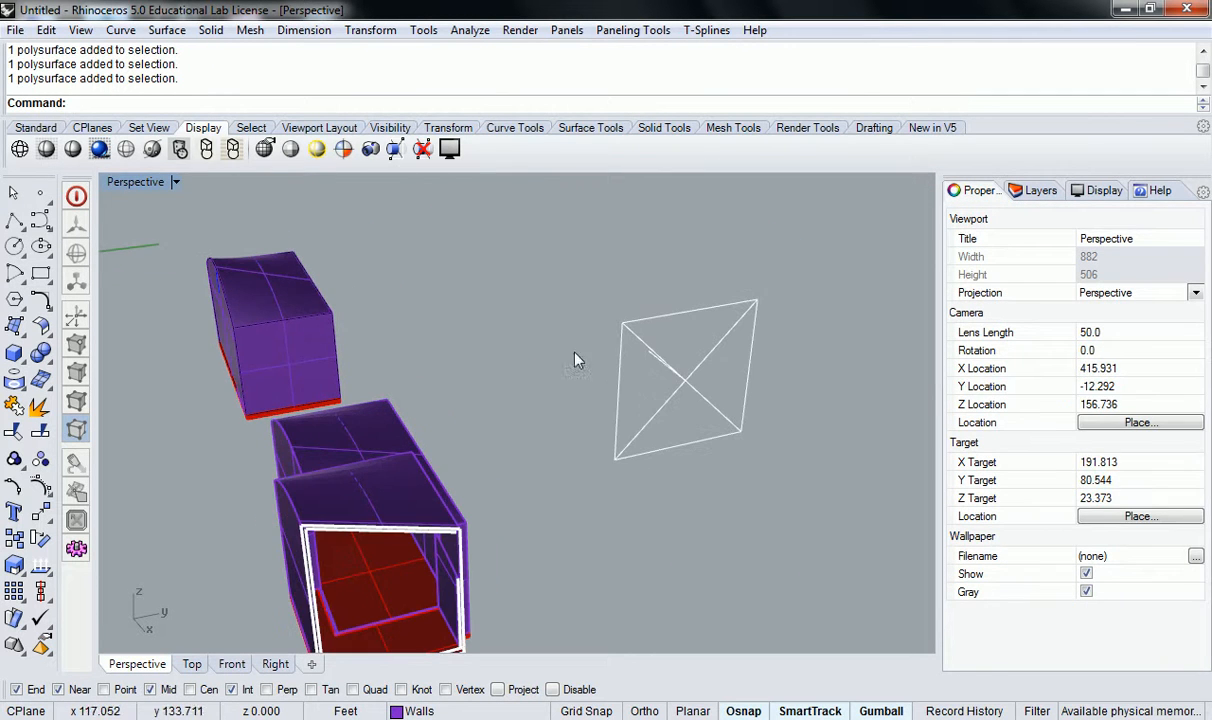
pyautogui.click(669, 405)
pyautogui.moveTo(713, 416); pyautogui.dragTo(668, 382)
pyautogui.click(600, 540)
# Examine the section where the upper slab meets the outer wall and the wall beneath the slab edge.
pyautogui.keyDown('shift'); pyautogui.moveTo(454, 592); pyautogui.dragTo(512, 405, button='right'); pyautogui.keyUp('shift')
pyautogui.scroll(14, 408, 457)
pyautogui.moveTo(385, 508); pyautogui.dragTo(535, 437, button='right')
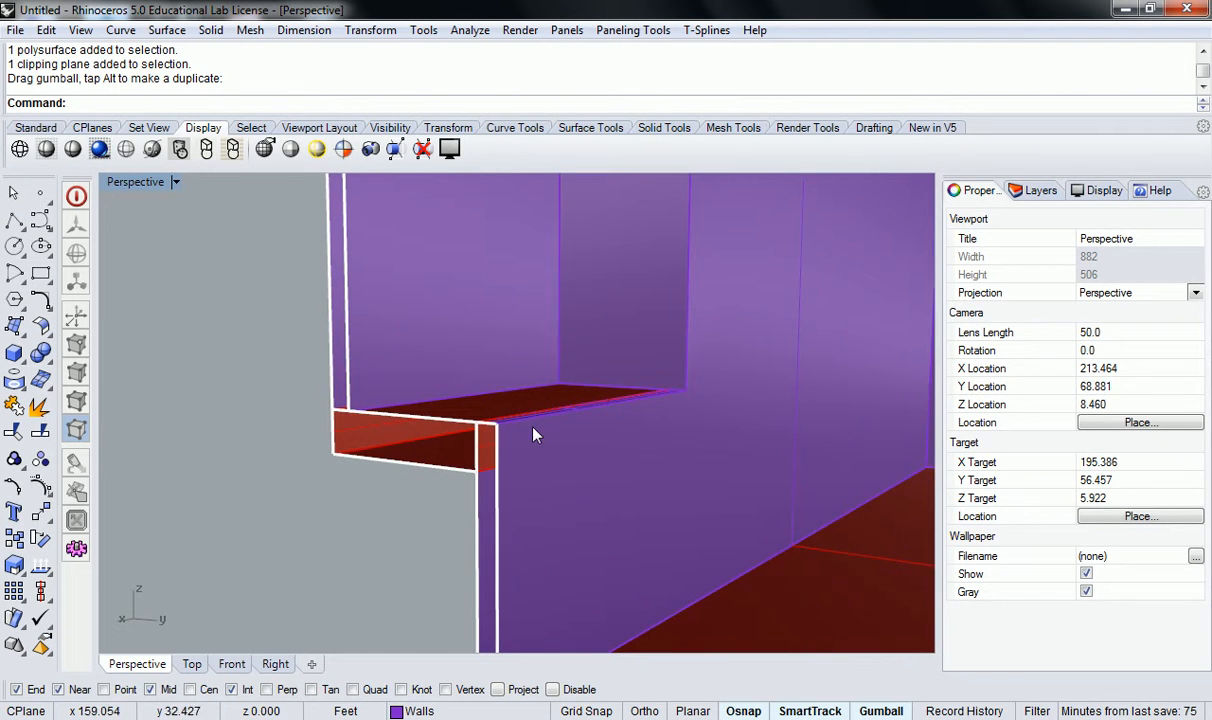
pyautogui.moveTo(624, 424); pyautogui.dragTo(469, 445, button='right')
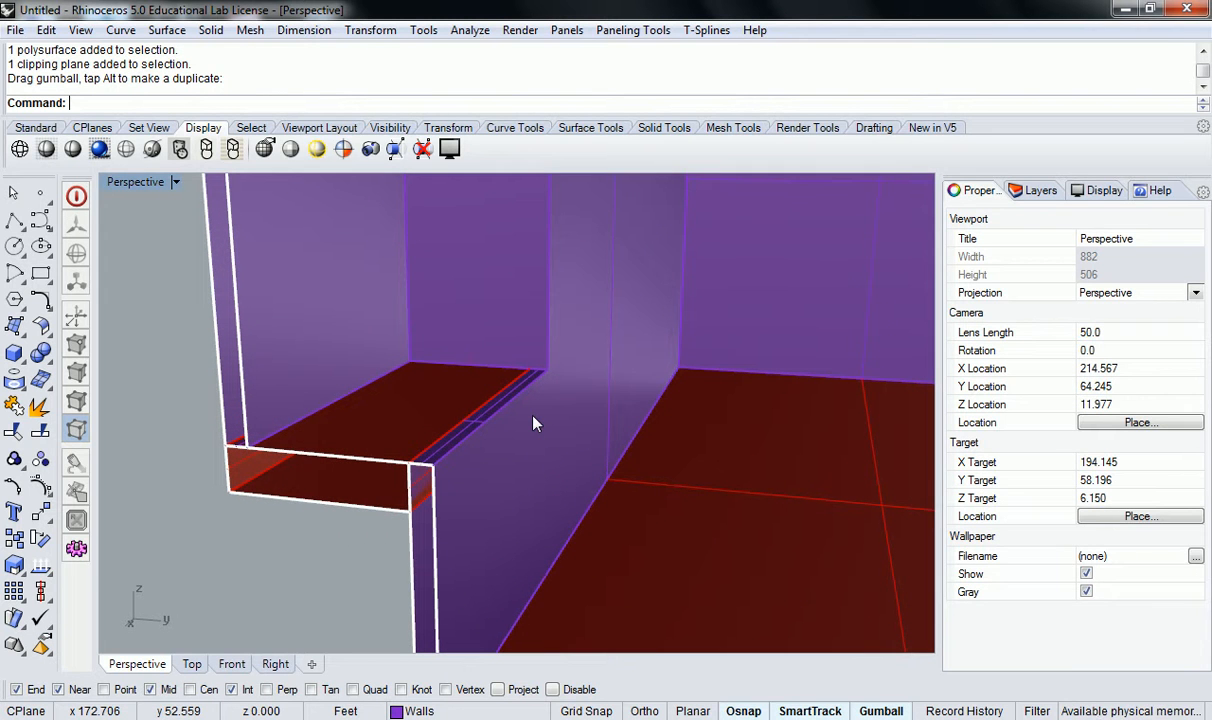
pyautogui.moveTo(534, 424); pyautogui.dragTo(540, 496, button='right')
pyautogui.scroll(-4, 395, 502)
pyautogui.scroll(4, 443, 570)
pyautogui.moveTo(447, 572); pyautogui.dragTo(457, 538, button='right')
pyautogui.scroll(5, 478, 540)
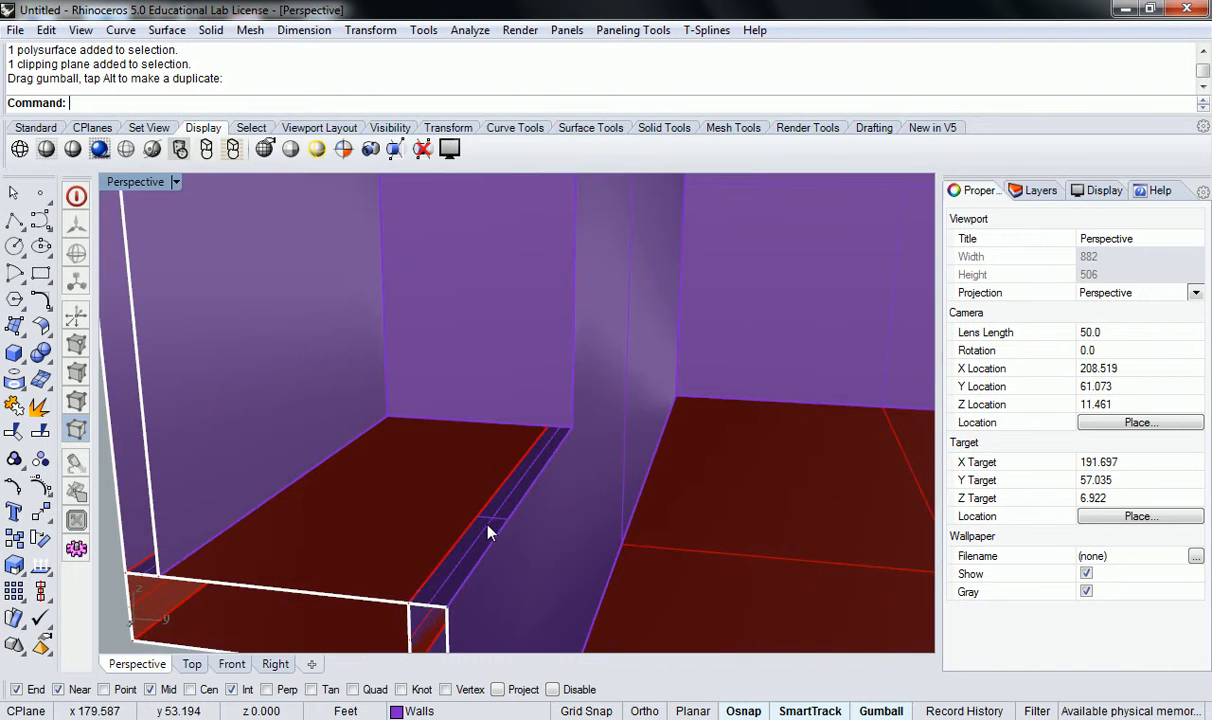
pyautogui.scroll(1, 563, 458)
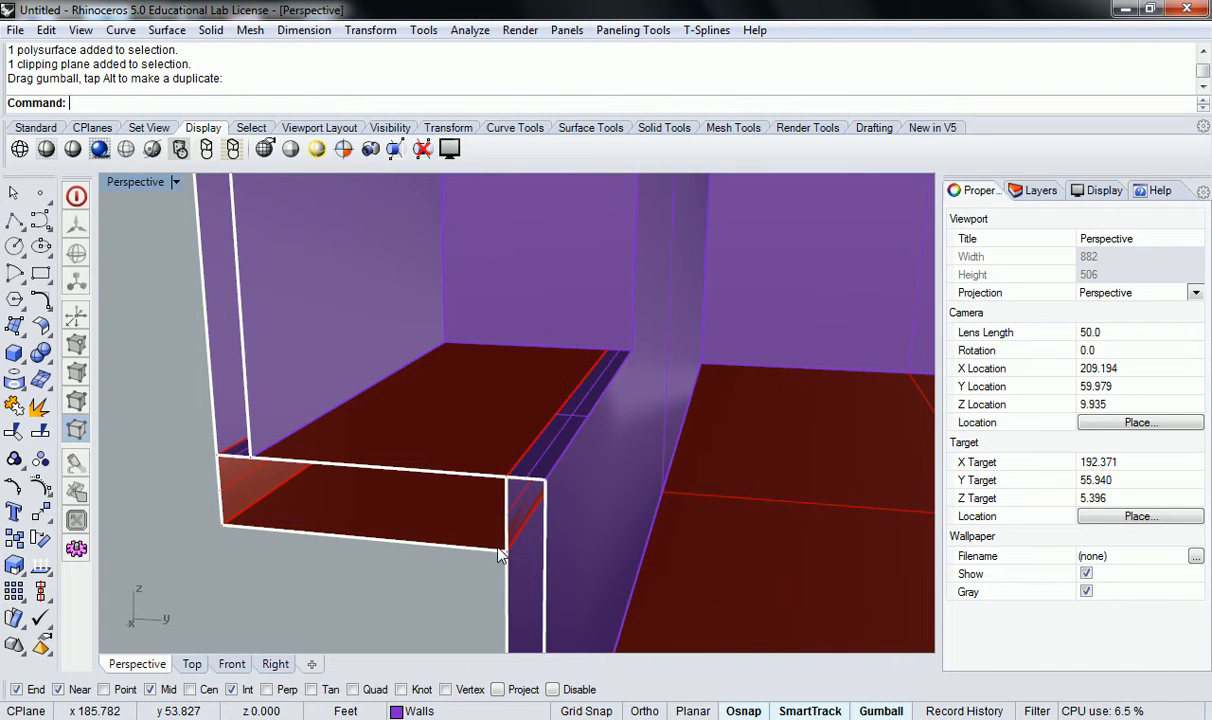
pyautogui.scroll(-2, 538, 557)
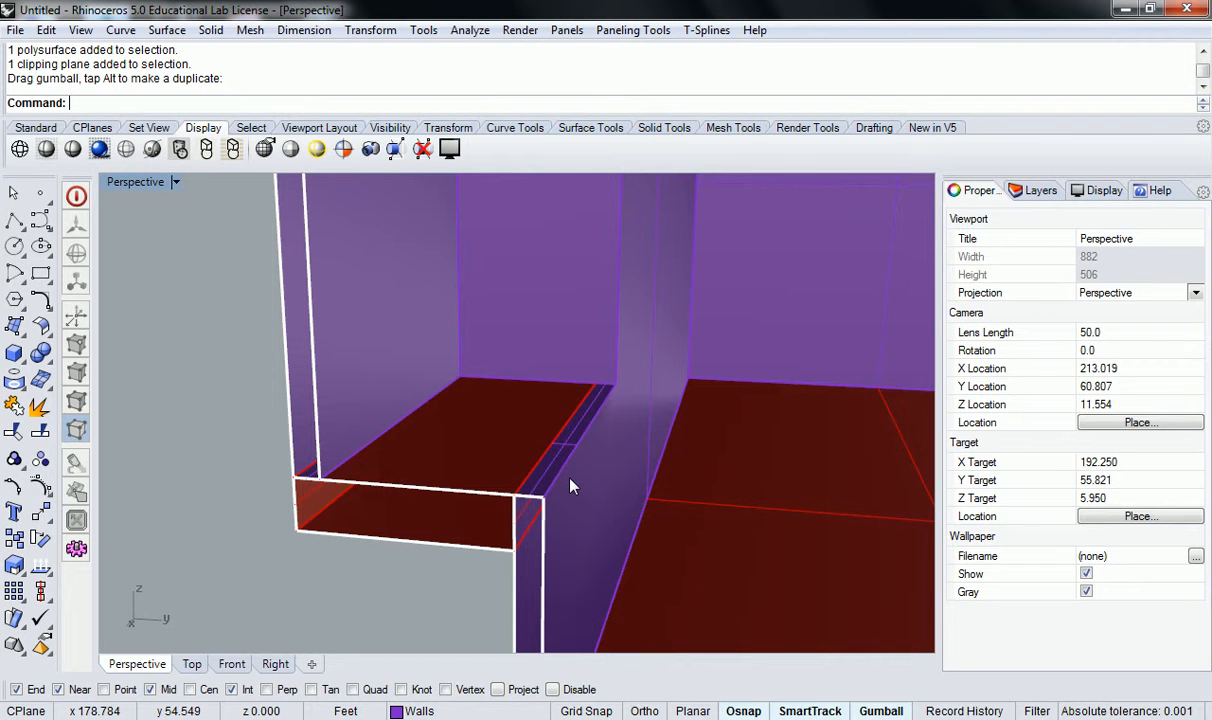
pyautogui.scroll(-14, 570, 479)
pyautogui.keyDown('shift'); pyautogui.moveTo(563, 418); pyautogui.dragTo(518, 450, button='right'); pyautogui.keyUp('shift')
pyautogui.moveTo(518, 450); pyautogui.dragTo(449, 490, button='right')
pyautogui.scroll(8, 445, 484)
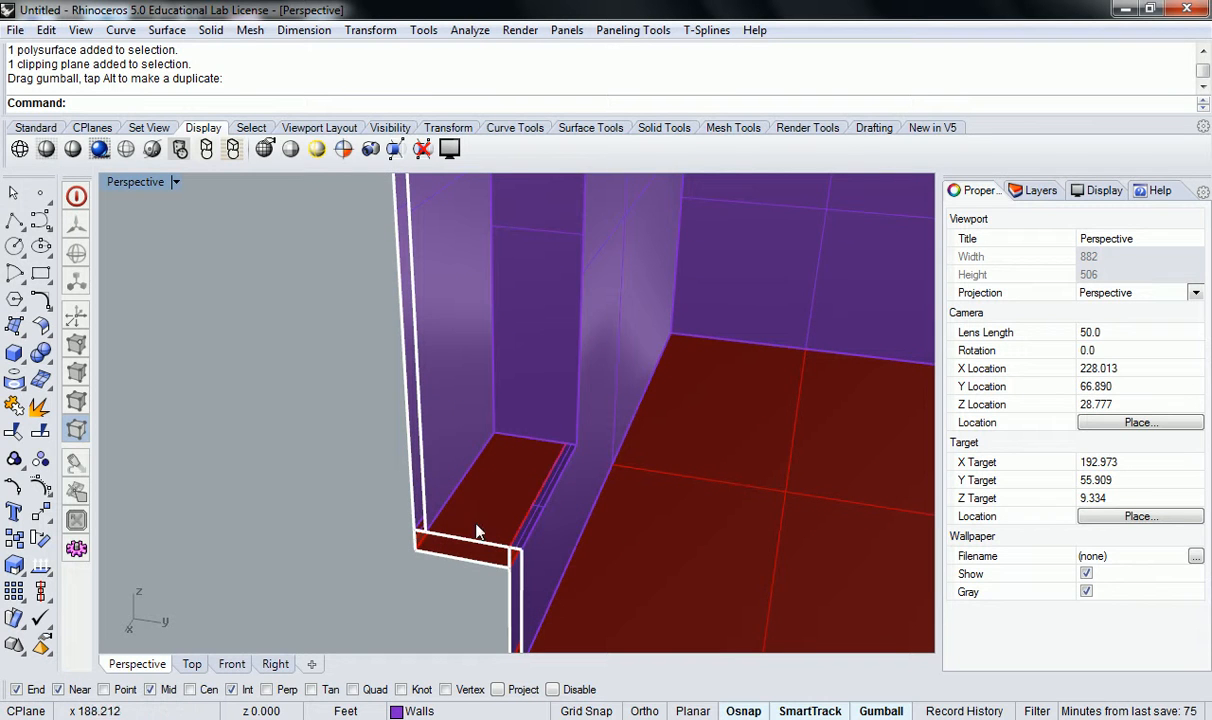
# Move the clipping plane back outward so the cut passes through the wide front part of the upper slab.
pyautogui.keyDown('shift'); pyautogui.moveTo(517, 563); pyautogui.dragTo(588, 470, button='right'); pyautogui.keyUp('shift')
pyautogui.scroll(-3, 740, 446)
pyautogui.keyDown('shift'); pyautogui.moveTo(757, 441); pyautogui.dragTo(695, 379, button='right'); pyautogui.keyUp('shift')
pyautogui.scroll(-3, 903, 257)
pyautogui.click(893, 279)
pyautogui.keyDown('shift'); pyautogui.moveTo(876, 257); pyautogui.dragTo(781, 302, button='right'); pyautogui.keyUp('shift')
pyautogui.moveTo(765, 284); pyautogui.dragTo(763, 301)
pyautogui.click(357, 455)
pyautogui.scroll(6, 360, 458)
pyautogui.scroll(5, 520, 495)
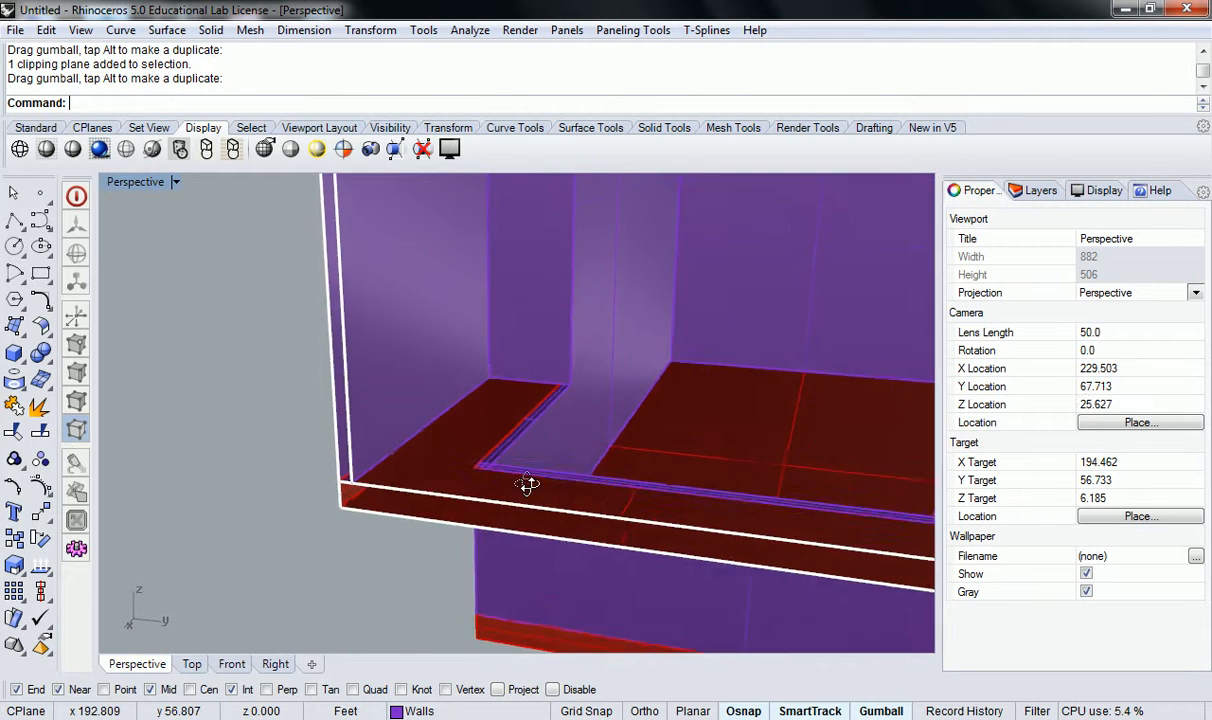
pyautogui.keyDown('shift'); pyautogui.moveTo(385, 434); pyautogui.dragTo(420, 562, button='right'); pyautogui.keyUp('shift')
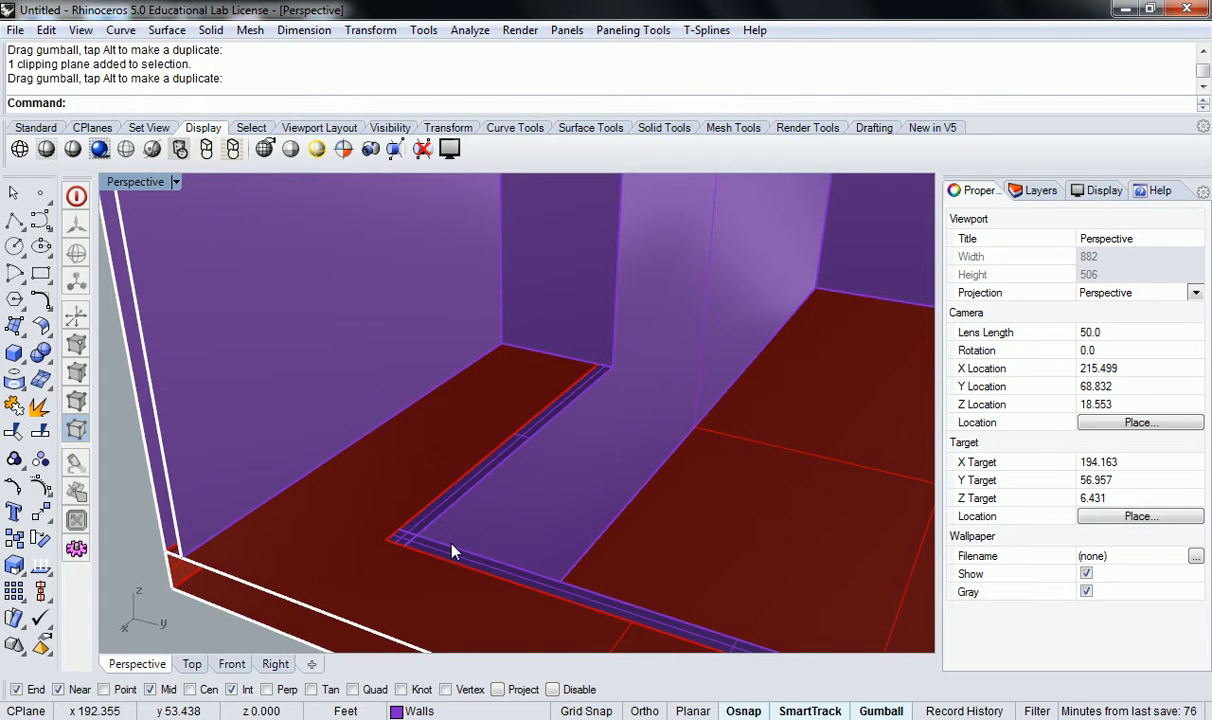
pyautogui.keyDown('shift'); pyautogui.moveTo(614, 536); pyautogui.dragTo(459, 493, button='right'); pyautogui.keyUp('shift')
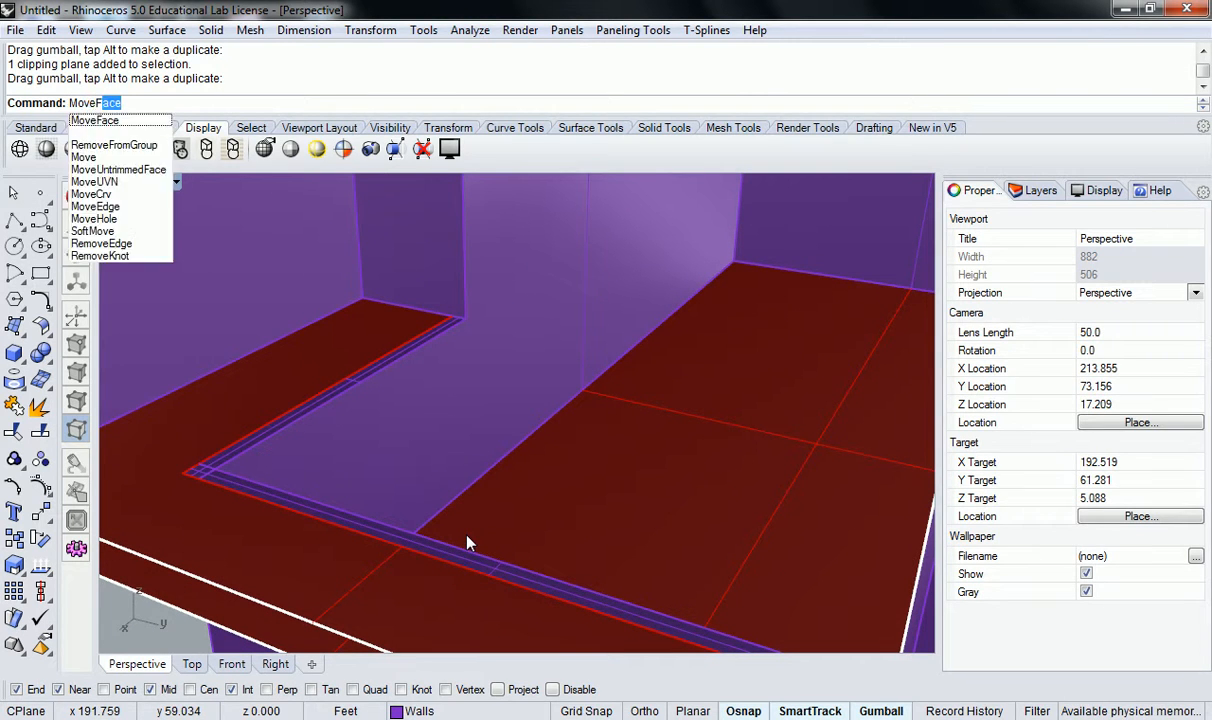
pyautogui.press('Return')
pyautogui.scroll(3, 468, 541)
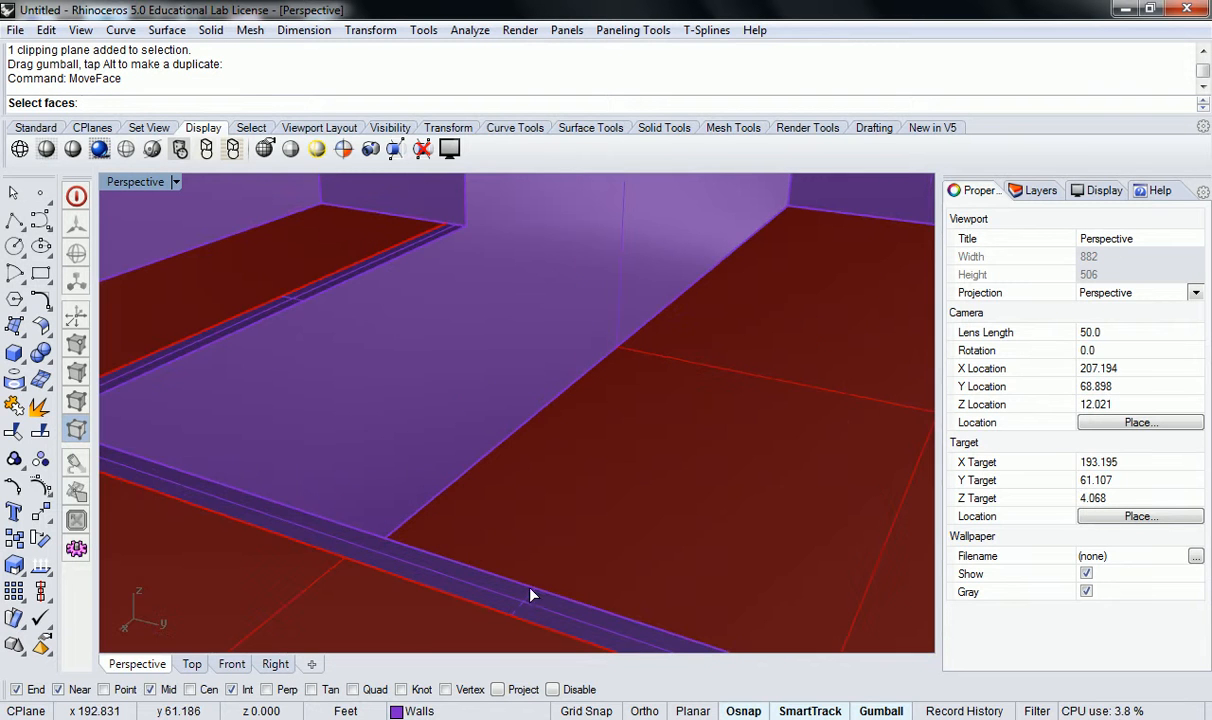
pyautogui.click(530, 607)
pyautogui.moveTo(301, 311); pyautogui.dragTo(405, 352, button='right')
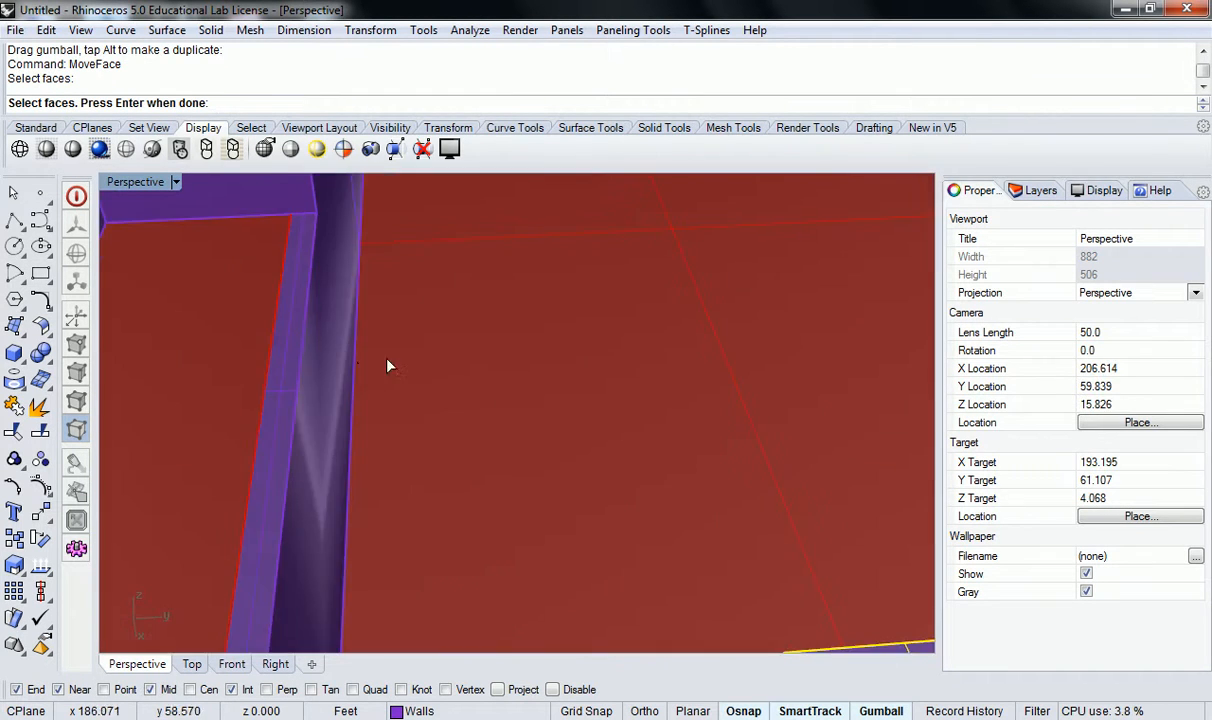
pyautogui.scroll(2, 283, 388)
pyautogui.click(261, 385)
pyautogui.scroll(-6, 296, 388)
pyautogui.moveTo(343, 383); pyautogui.dragTo(348, 409, button='right')
pyautogui.moveTo(410, 447); pyautogui.dragTo(732, 491, button='right')
pyautogui.moveTo(732, 491); pyautogui.dragTo(258, 474, button='right')
pyautogui.press('Return')
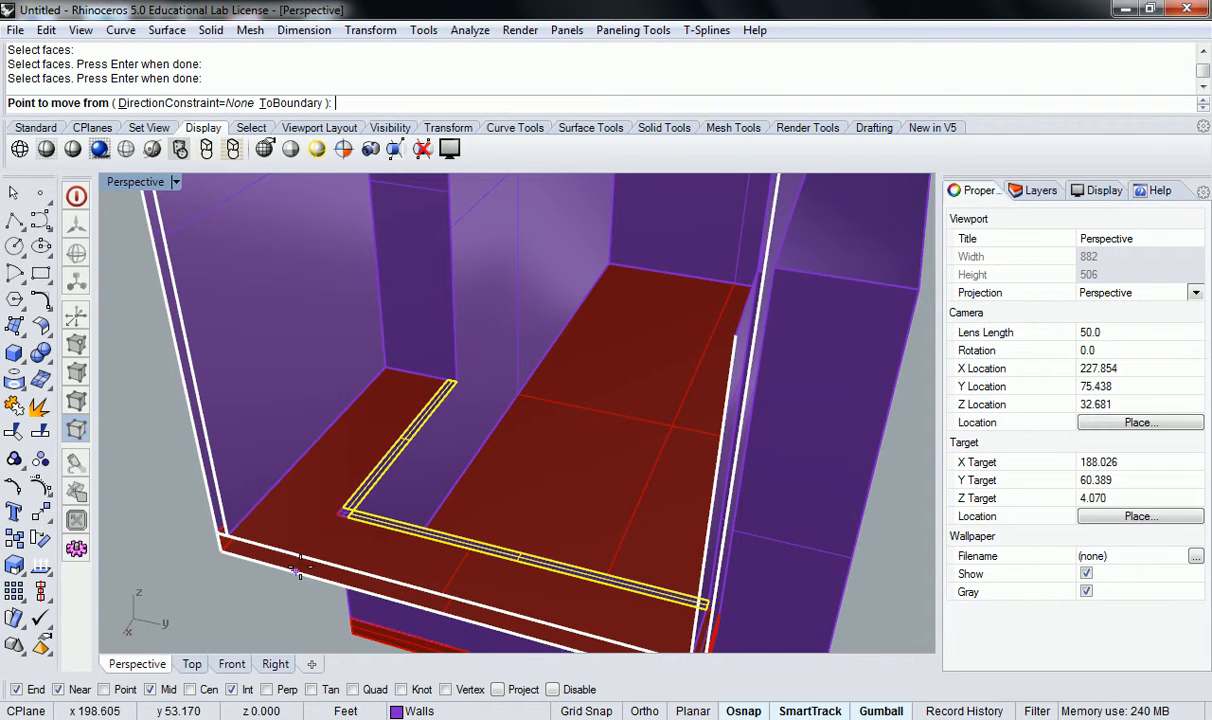
pyautogui.scroll(2, 328, 530)
pyautogui.press('Escape')
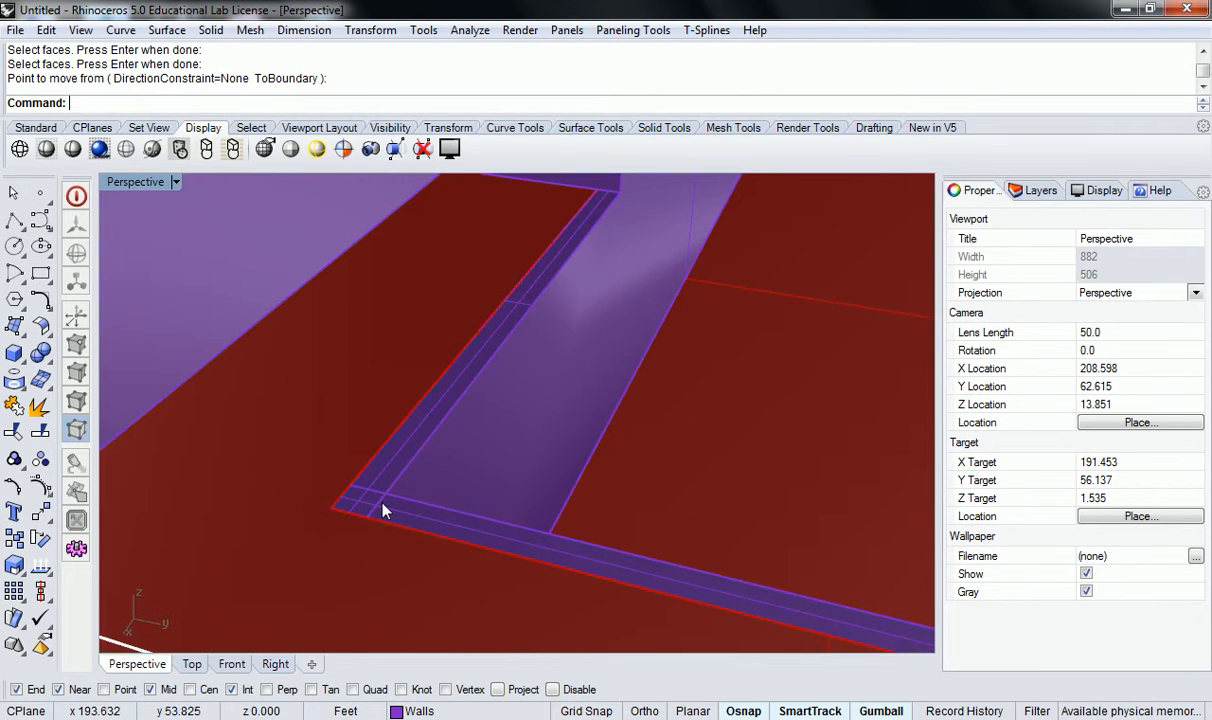
# Use MoveFace to lower the two top faces of the inner wall along the upper slab's opening straight down 1'.
pyautogui.scroll(-5, 378, 505)
pyautogui.scroll(3, 529, 546)
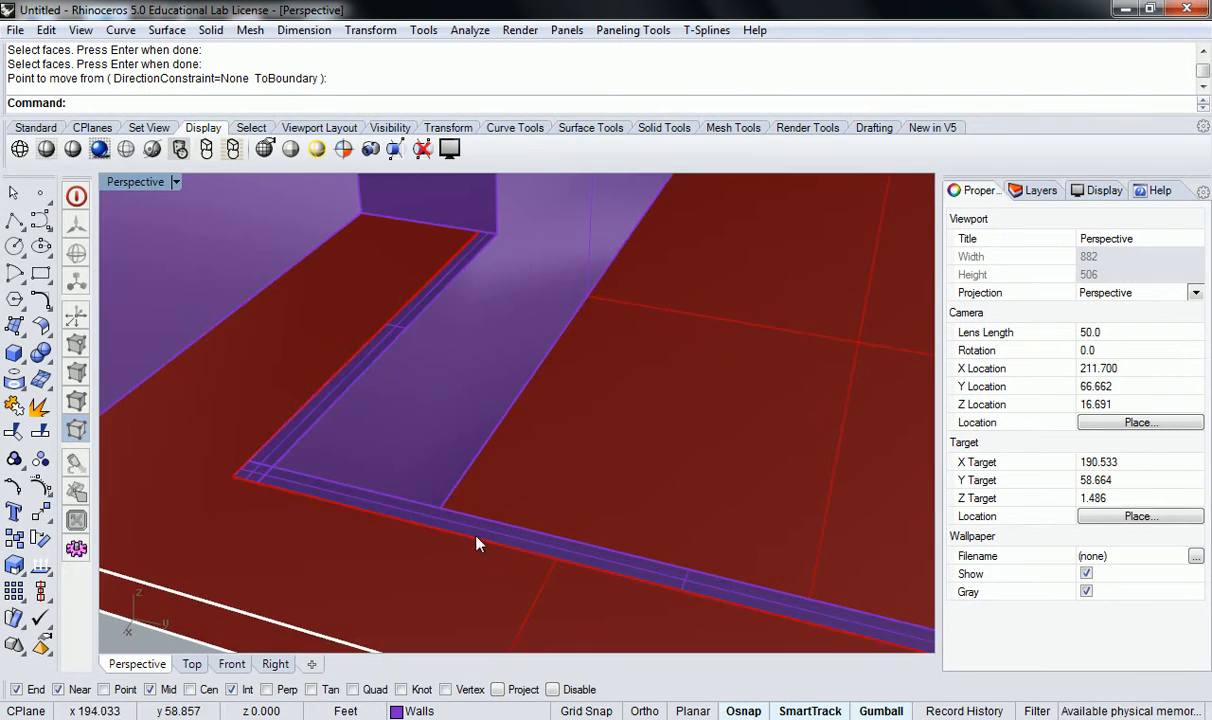
pyautogui.write('MoveFace')
pyautogui.press('Return')
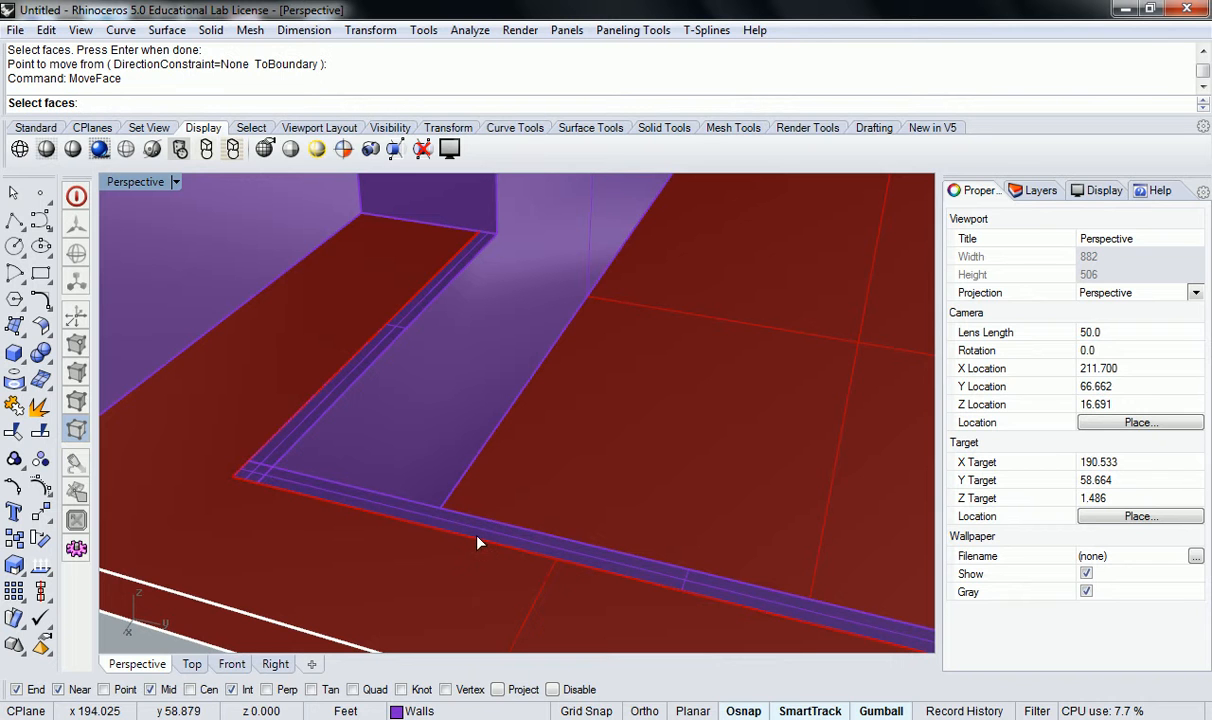
pyautogui.click(367, 495)
pyautogui.scroll(3, 348, 465)
pyautogui.click(288, 470)
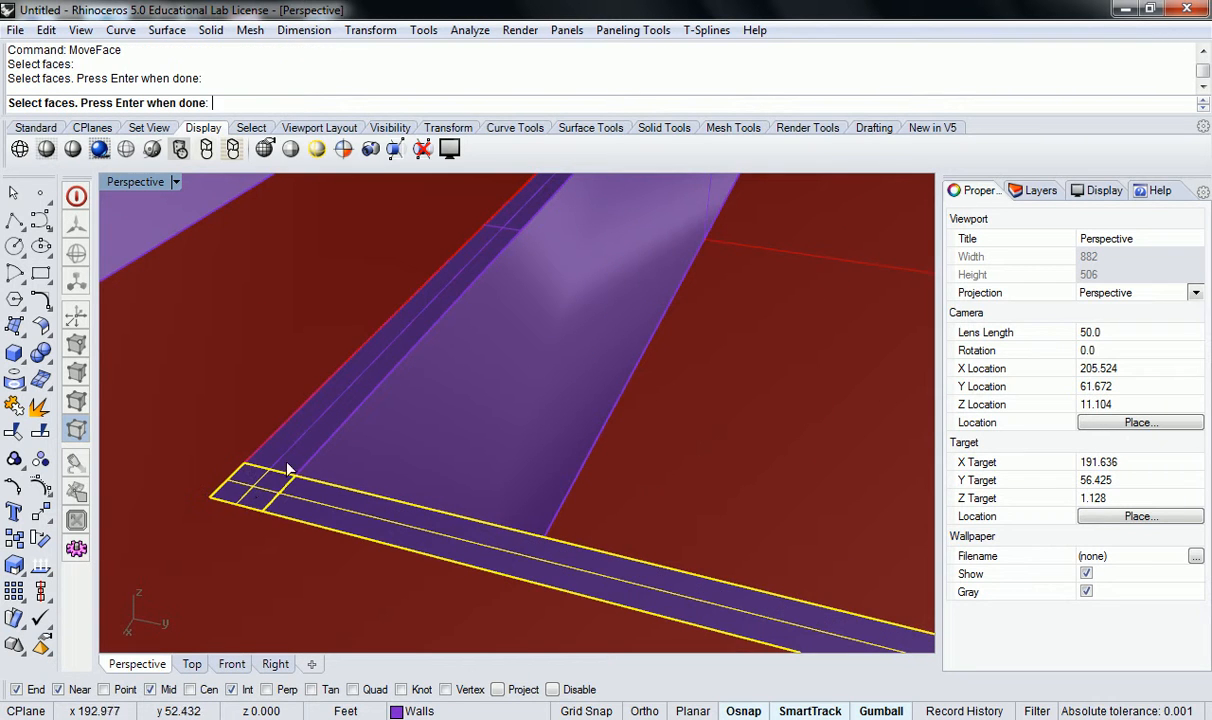
pyautogui.click(327, 418)
pyautogui.scroll(-7, 327, 418)
pyautogui.moveTo(347, 452); pyautogui.dragTo(452, 452, button='right')
pyautogui.press('Return')
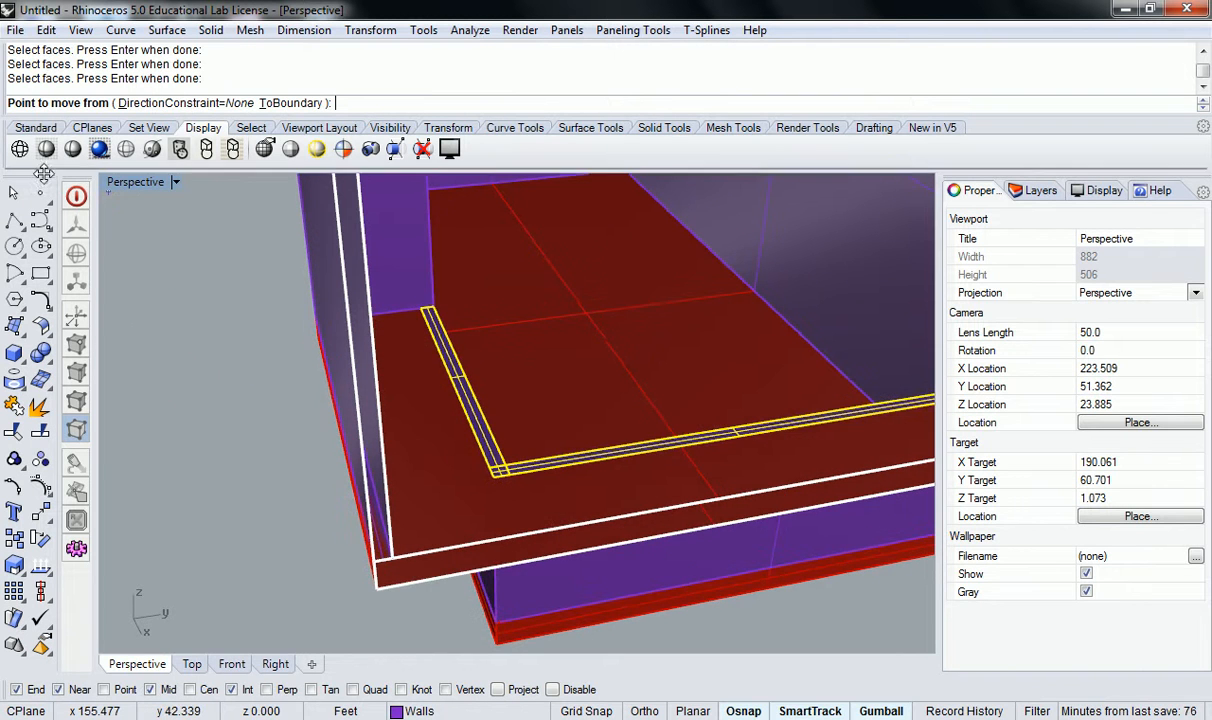
pyautogui.doubleClick(133, 181)
pyautogui.scroll(-4, 442, 501)
pyautogui.moveTo(490, 498); pyautogui.dragTo(354, 509, button='right')
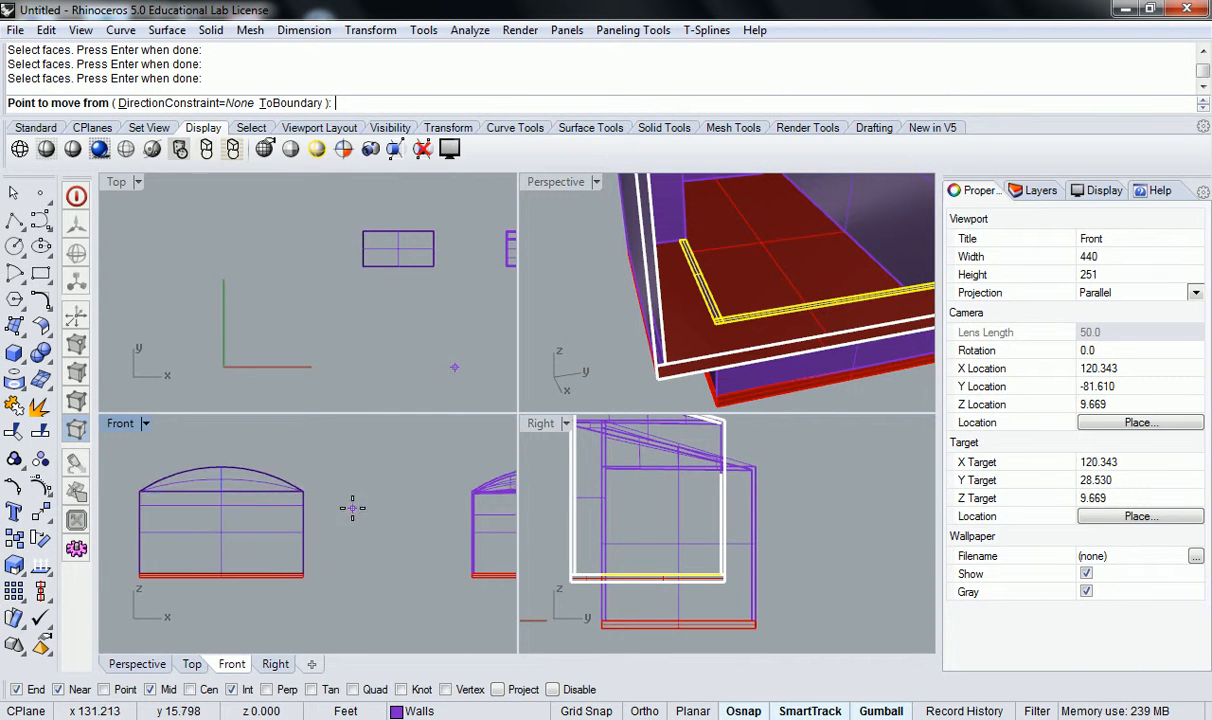
pyautogui.scroll(-4, 355, 512)
pyautogui.scroll(-4, 668, 524)
pyautogui.scroll(-6, 668, 524)
pyautogui.moveTo(788, 553); pyautogui.dragTo(849, 571, button='right')
pyautogui.scroll(10, 655, 545)
pyautogui.scroll(6, 775, 572)
pyautogui.scroll(4, 842, 547)
pyautogui.moveTo(617, 550); pyautogui.dragTo(725, 436, button='right')
pyautogui.scroll(1, 730, 441)
pyautogui.click(734, 449)
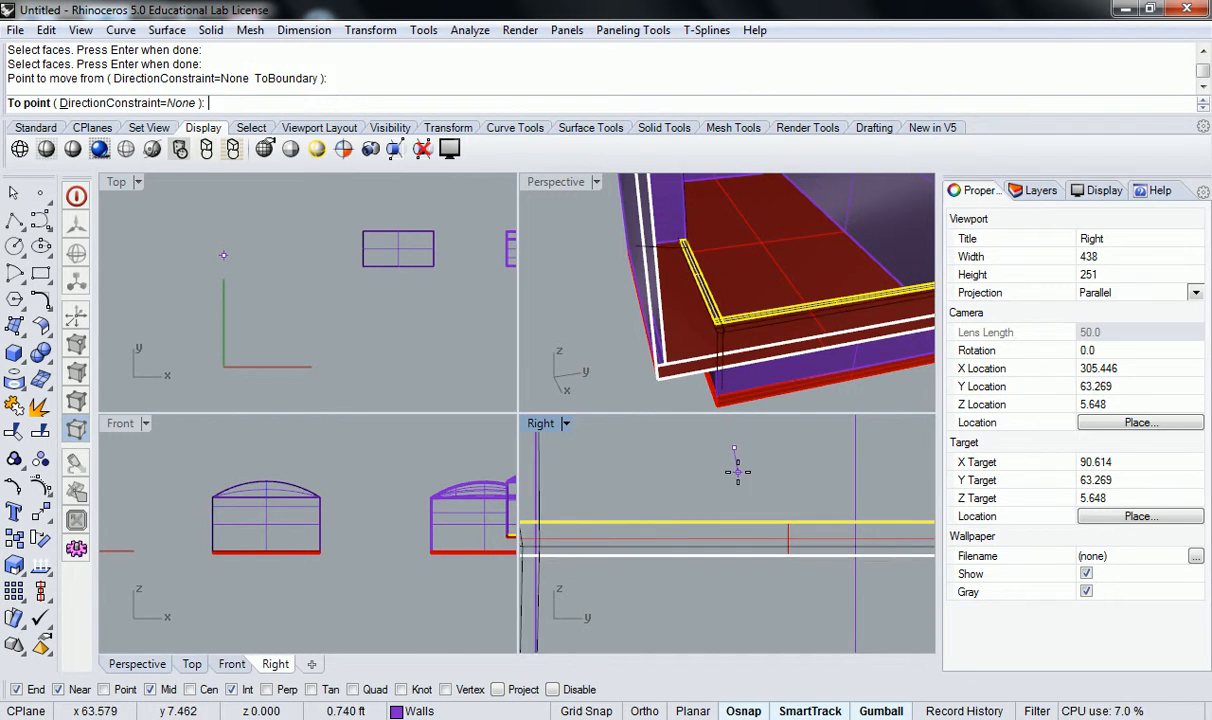
pyautogui.write("1'")
pyautogui.press('Return')
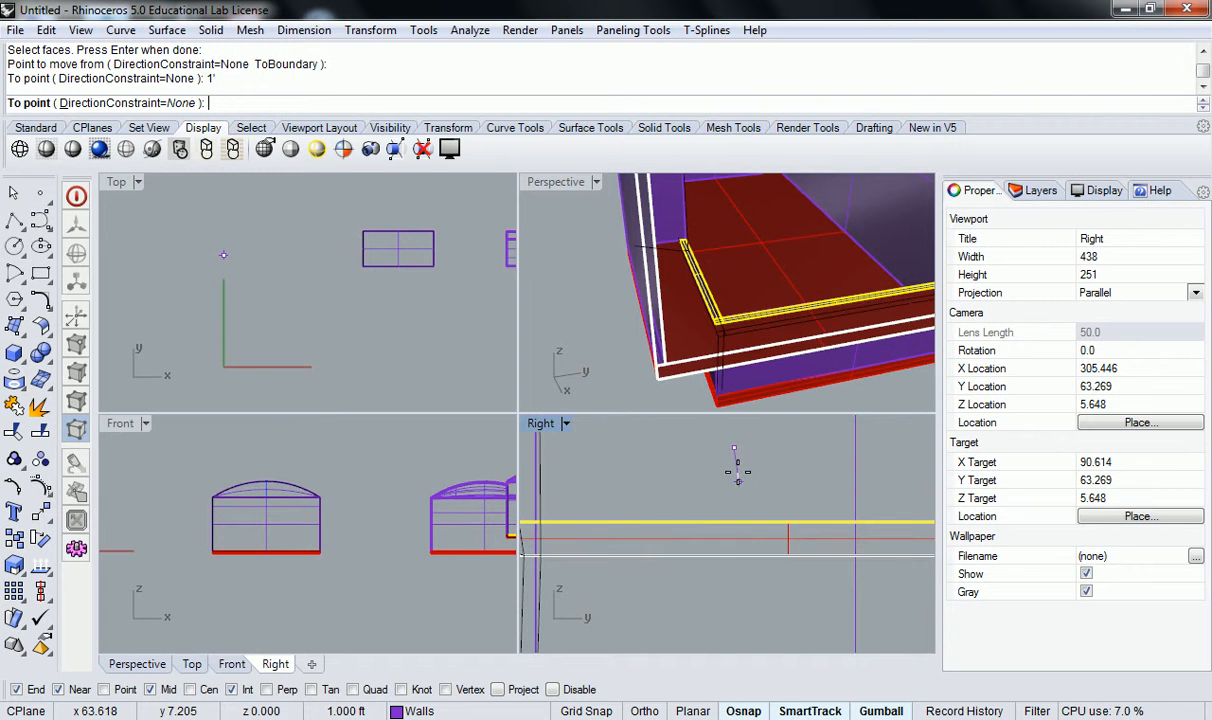
pyautogui.press('F8')
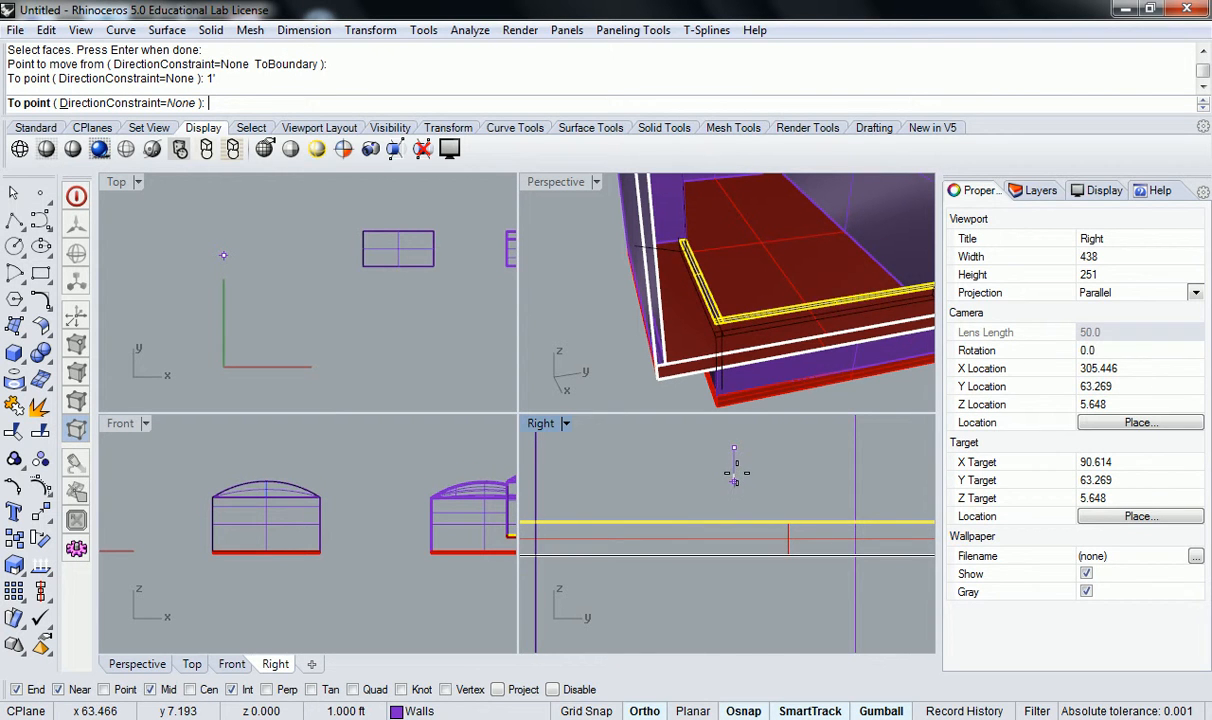
pyautogui.click(739, 481)
# Examine how the lowered wall tops meet the edges and underside of the upper slab around the opening.
pyautogui.moveTo(690, 390); pyautogui.dragTo(927, 345, button='right')
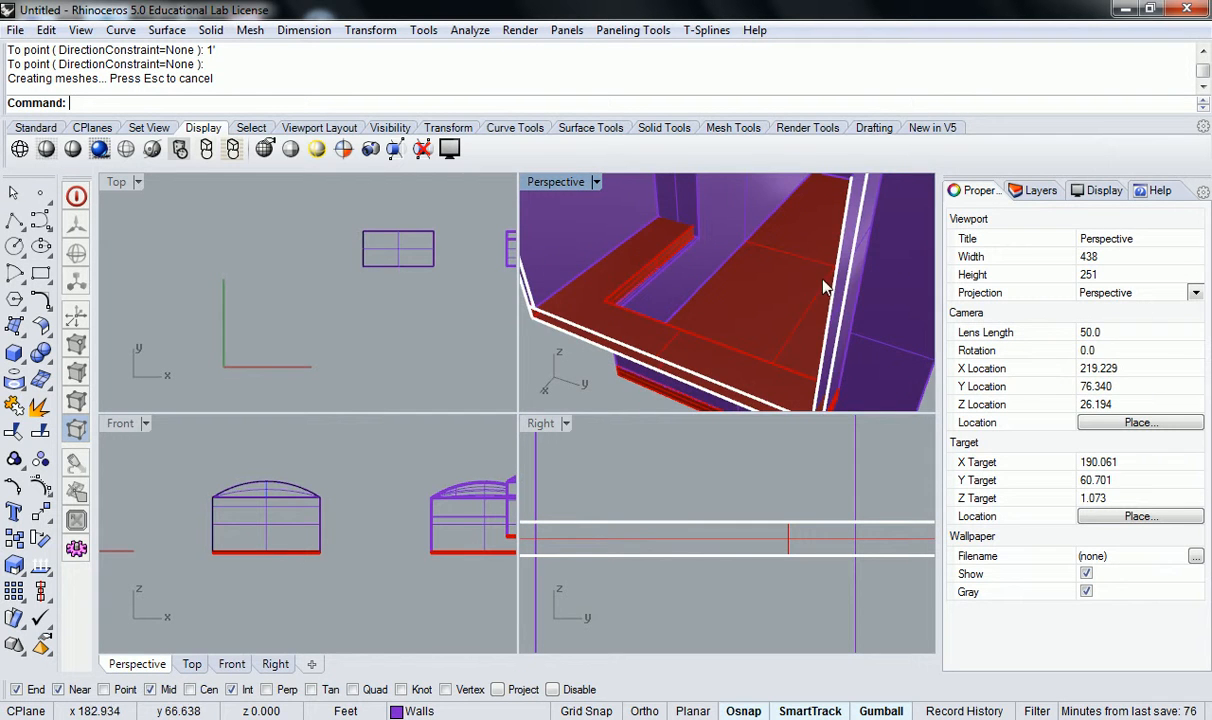
pyautogui.scroll(14, 677, 221)
pyautogui.scroll(-10, 713, 257)
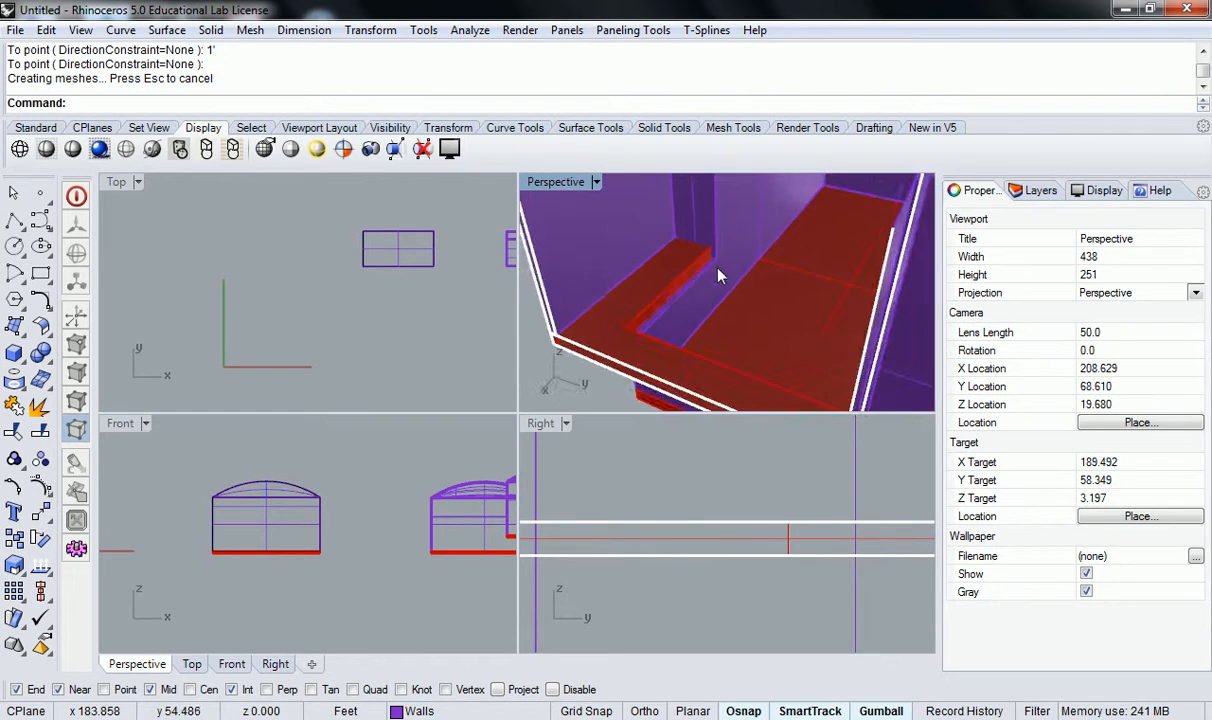
pyautogui.moveTo(718, 516); pyautogui.dragTo(740, 458, button='right')
pyautogui.moveTo(715, 401); pyautogui.dragTo(532, 347, button='right')
pyautogui.scroll(3, 741, 265)
pyautogui.scroll(5, 741, 265)
pyautogui.scroll(-7, 766, 288)
pyautogui.moveTo(766, 288); pyautogui.dragTo(581, 290, button='right')
pyautogui.scroll(-9, 656, 296)
pyautogui.scroll(20, 663, 247)
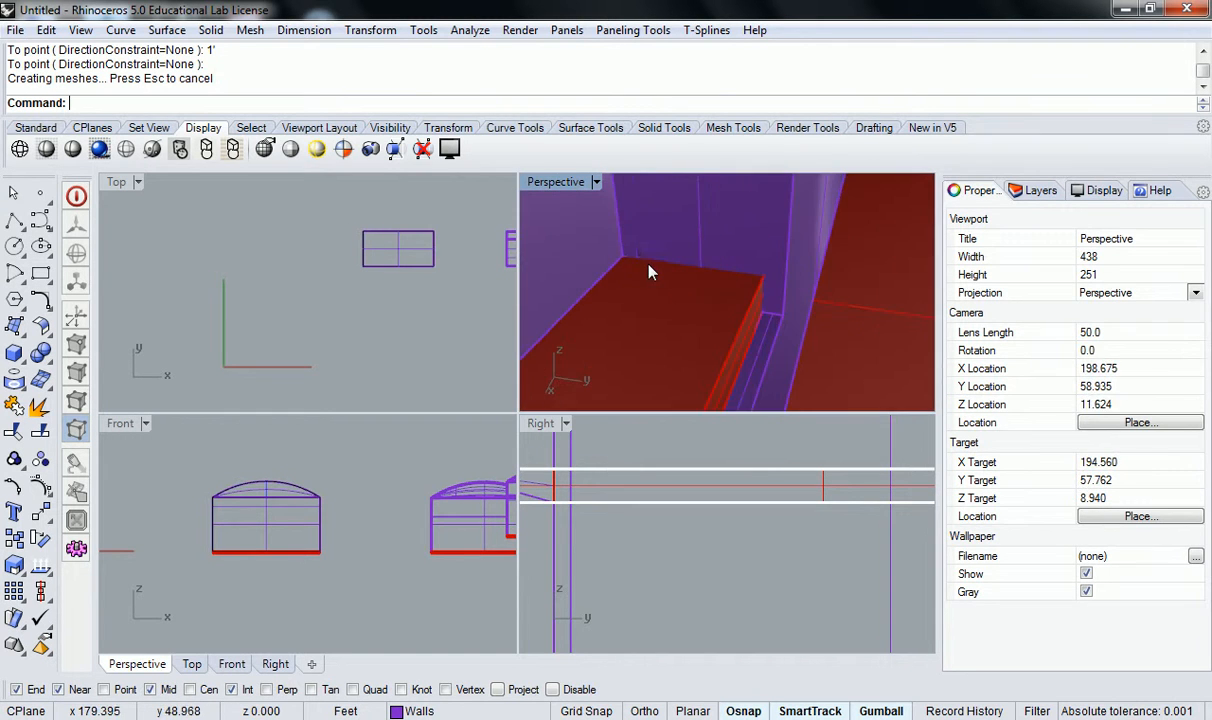
pyautogui.scroll(-8, 633, 262)
pyautogui.scroll(-8, 636, 269)
pyautogui.moveTo(644, 271); pyautogui.dragTo(612, 359, button='right')
pyautogui.scroll(6, 749, 302)
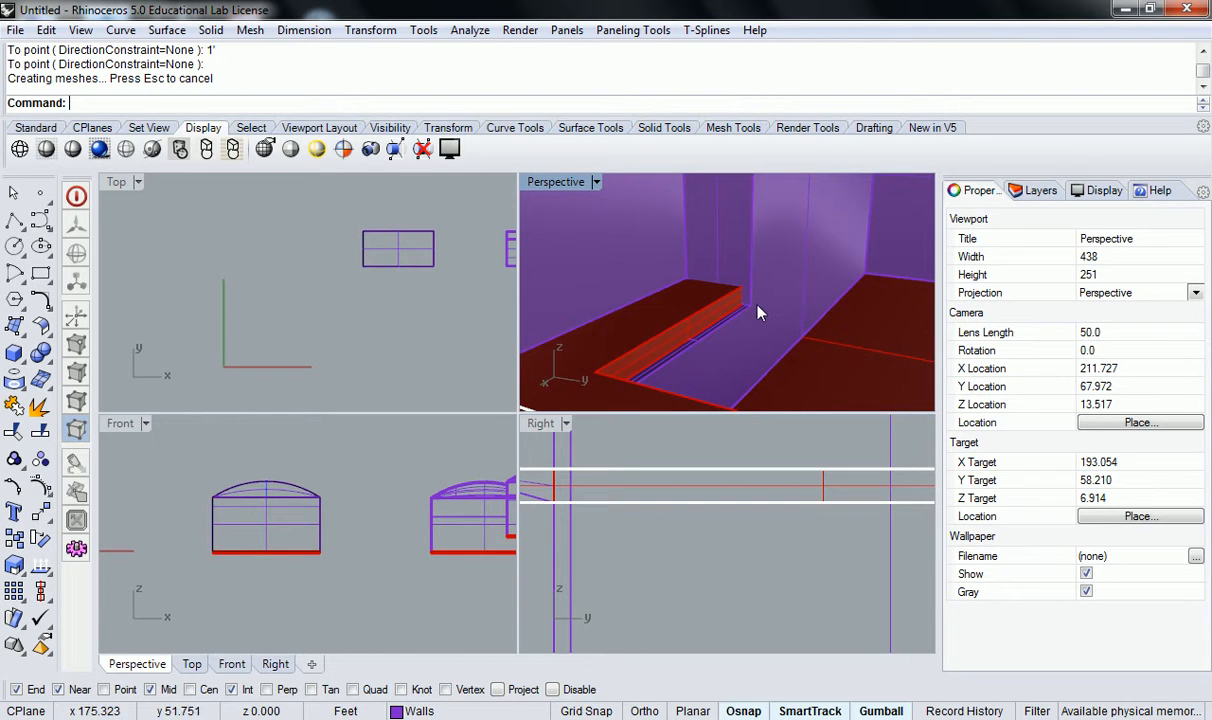
pyautogui.scroll(-6, 748, 305)
pyautogui.moveTo(784, 295); pyautogui.dragTo(722, 318, button='right')
# Try to move the long edge face of the upper slab's narrow arm 0.5 ft outward over the lowered wall top using MoveFace.
pyautogui.scroll(8, 721, 318)
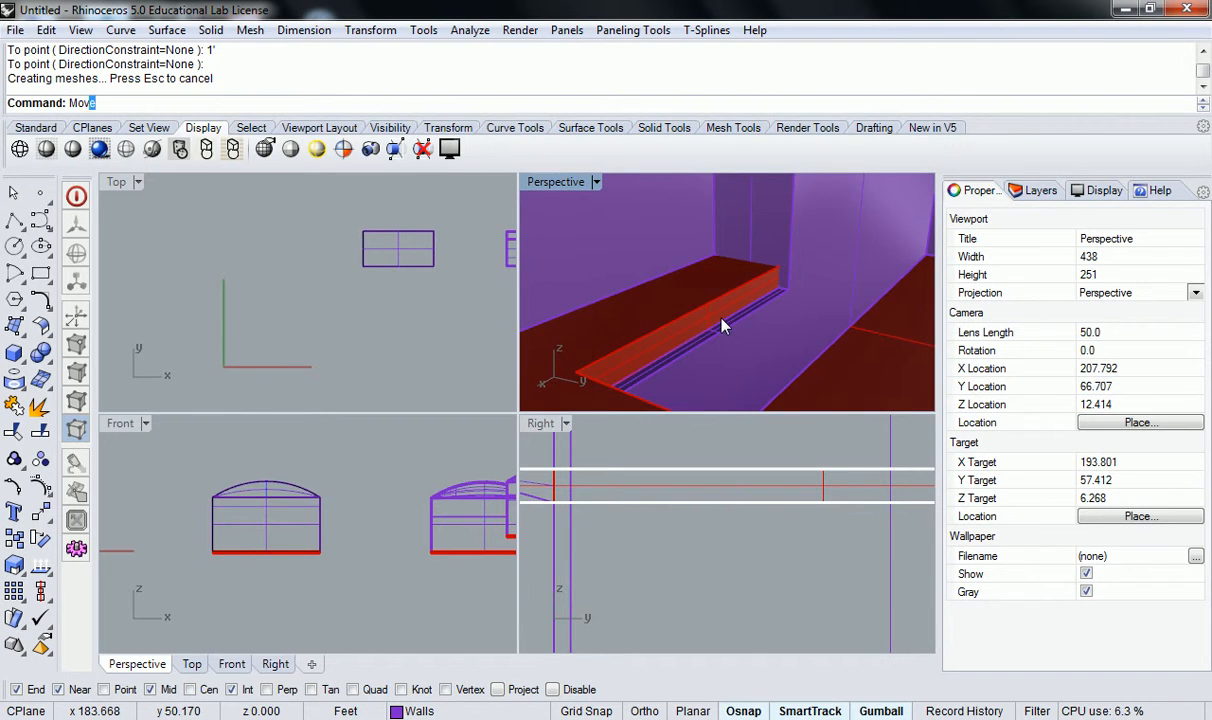
pyautogui.write('eFace')
pyautogui.press('Return')
pyautogui.click(722, 320)
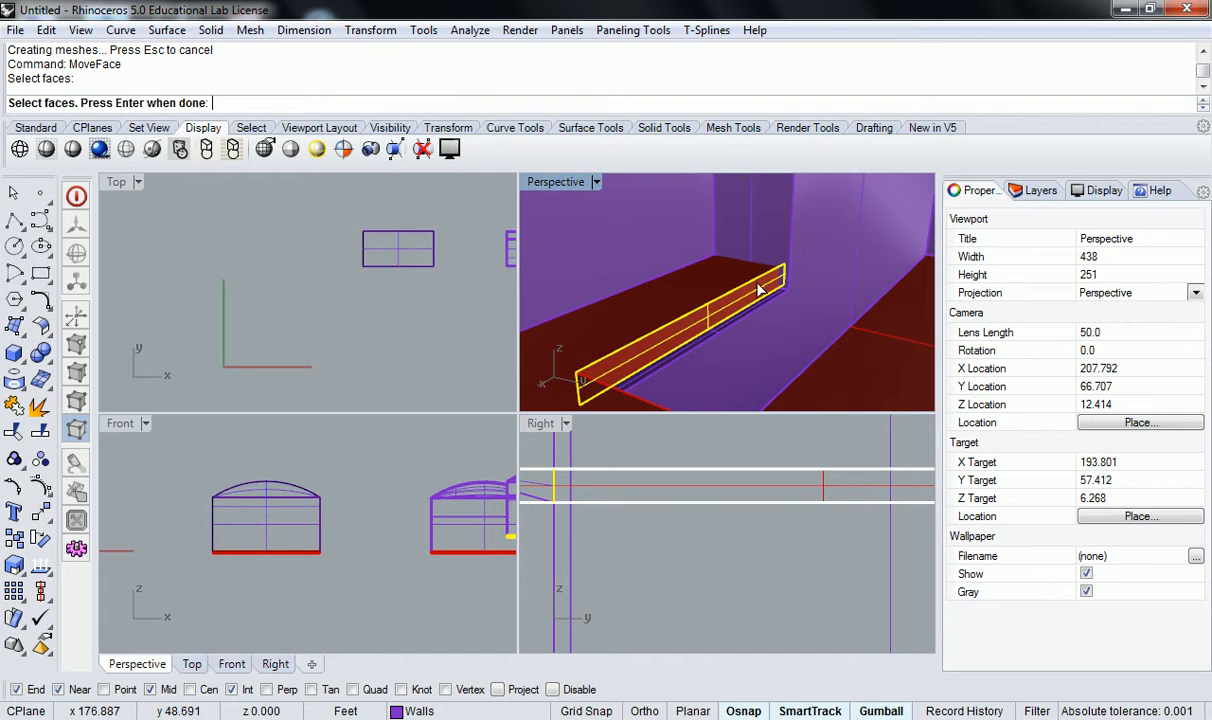
pyautogui.scroll(6, 790, 275)
pyautogui.press('Return')
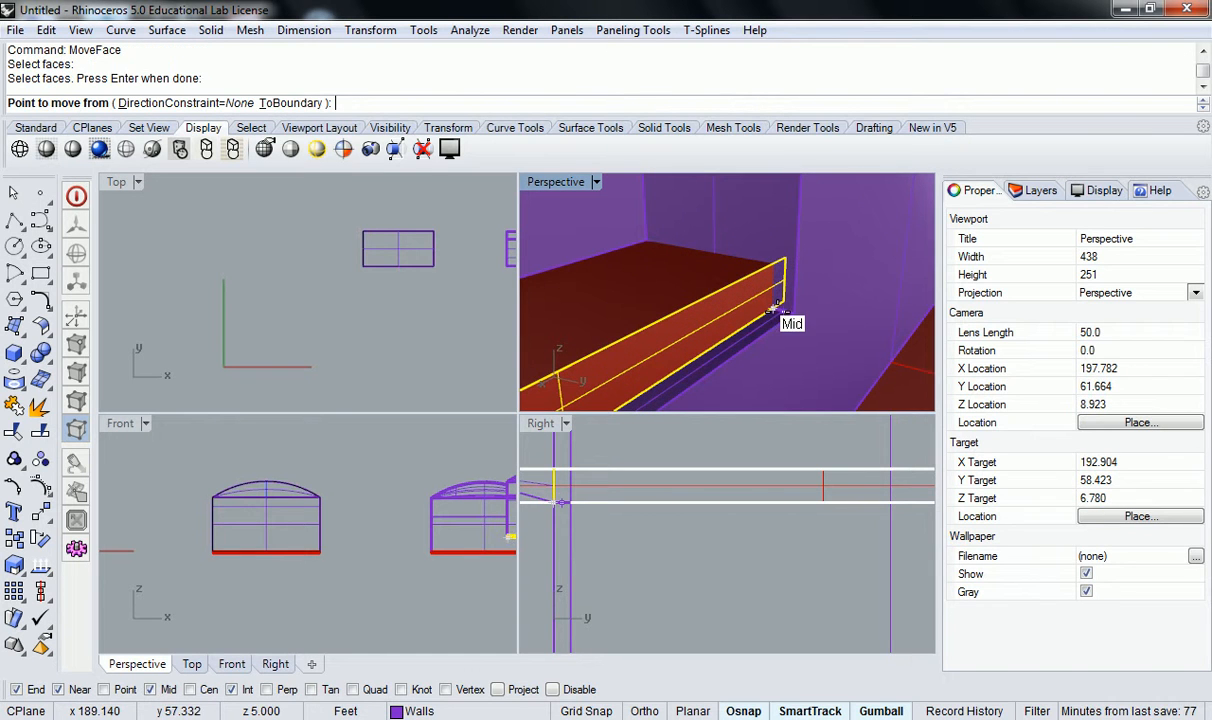
pyautogui.scroll(10, 778, 310)
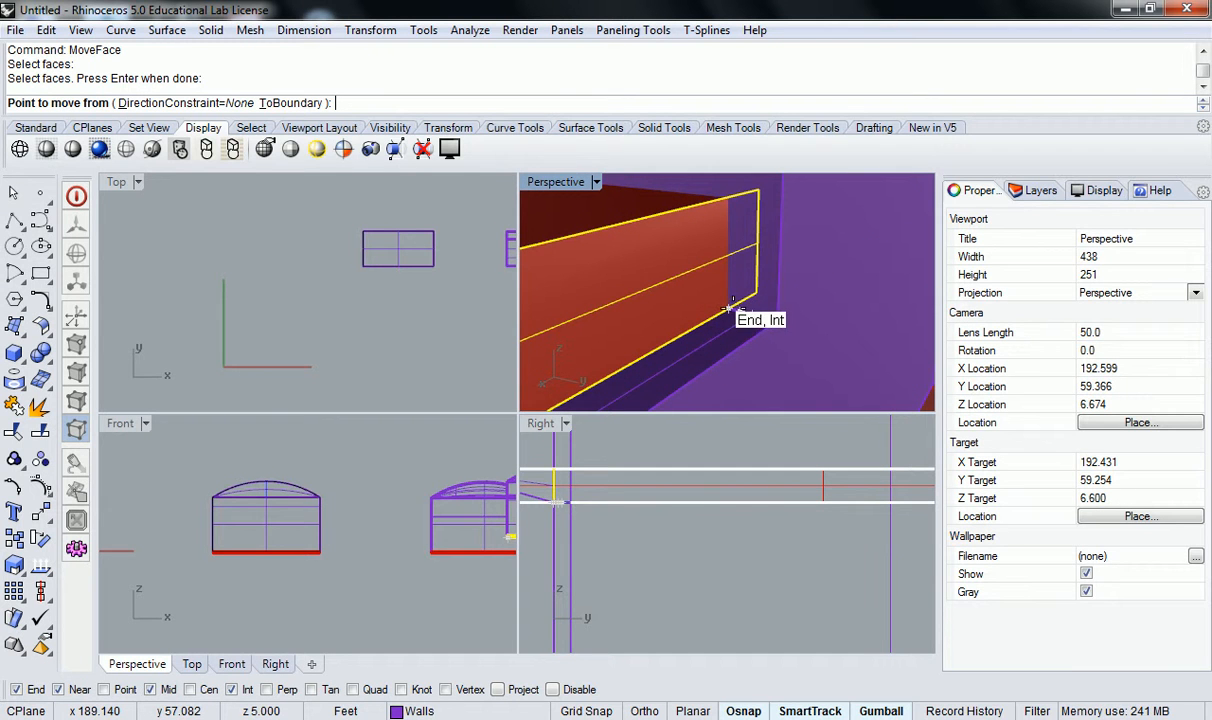
pyautogui.click(727, 307)
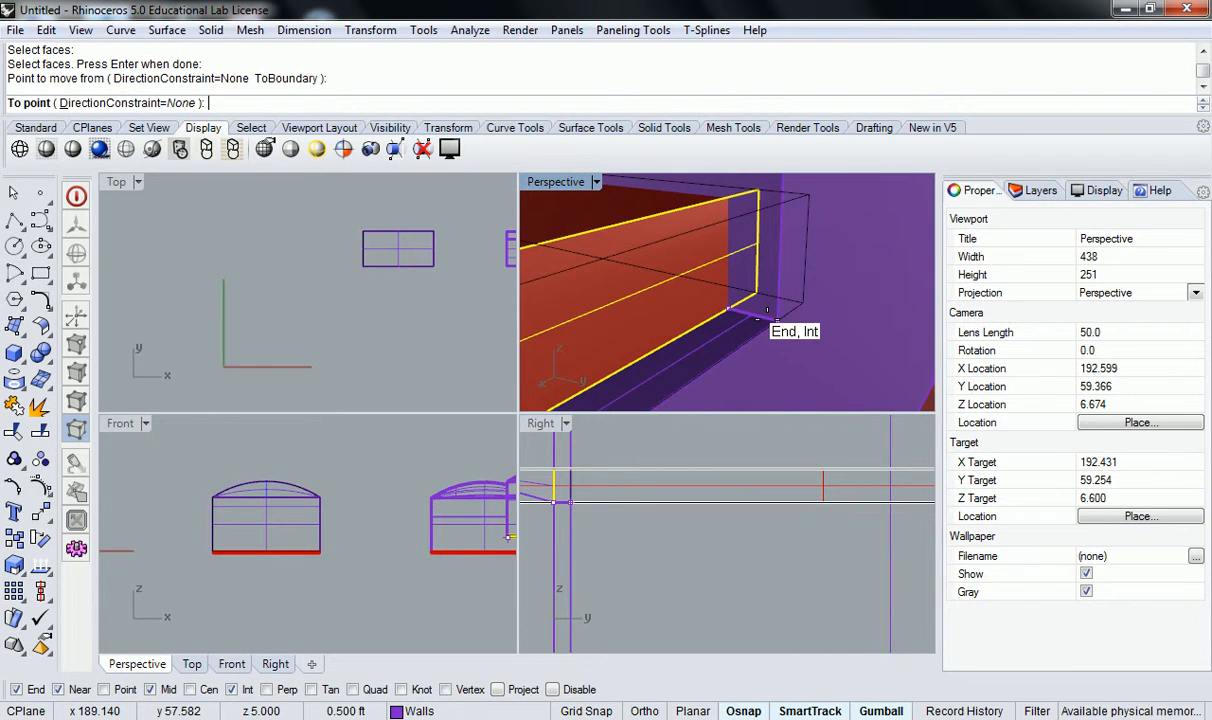
pyautogui.click(767, 309)
pyautogui.scroll(-8, 790, 306)
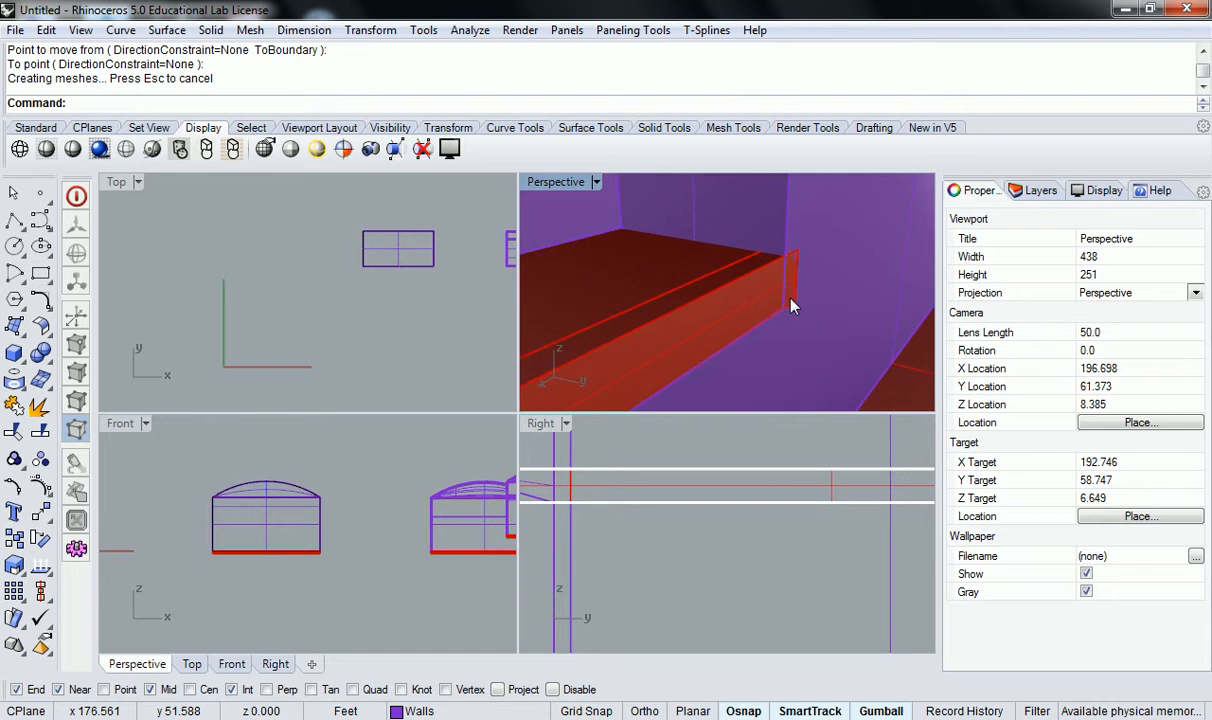
# Examine the extended slab edge where it meets the wall, from inside the building and from the arm's outer end.
pyautogui.scroll(-20, 791, 300)
pyautogui.moveTo(781, 298); pyautogui.dragTo(636, 334, button='right')
pyautogui.scroll(20, 643, 266)
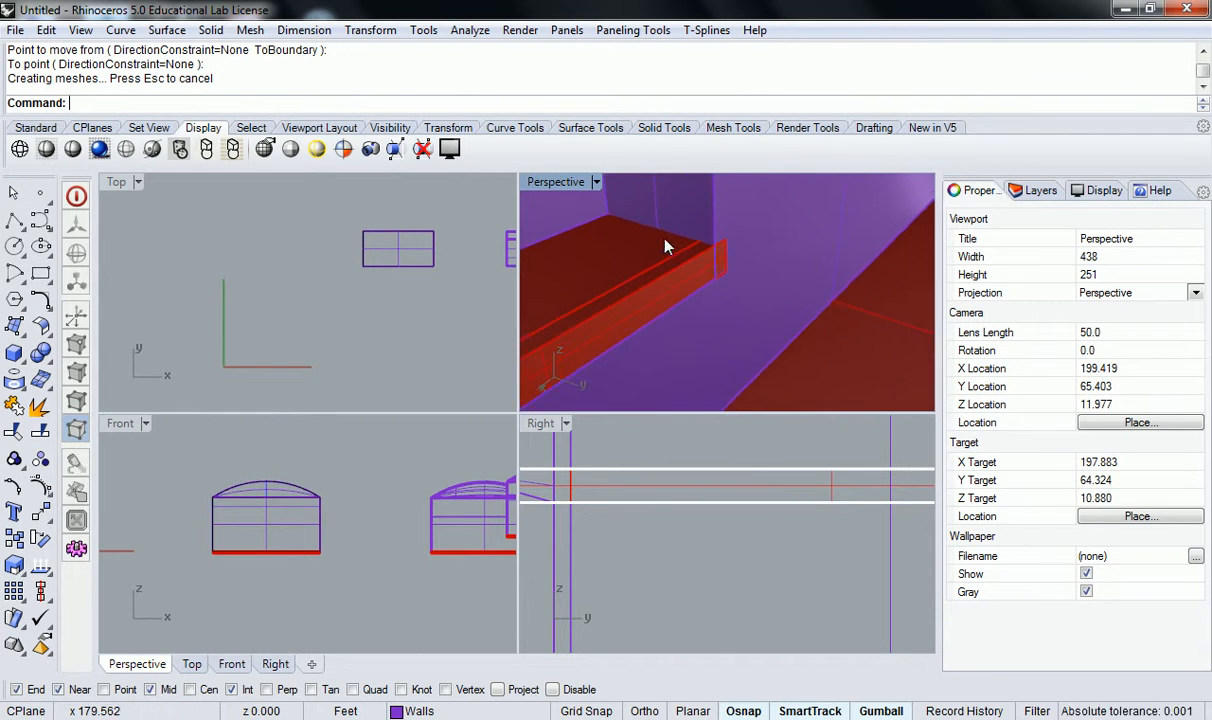
pyautogui.click(687, 249)
pyautogui.click(695, 263)
pyautogui.click(695, 263)
pyautogui.press('Escape')
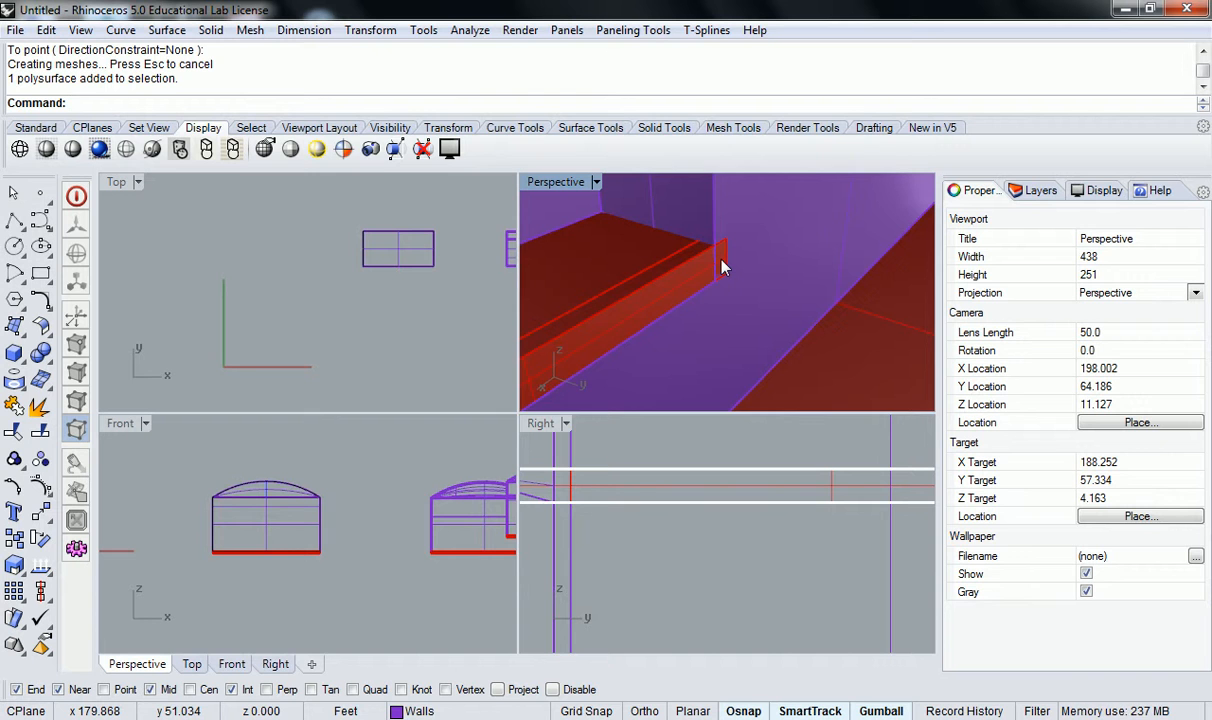
pyautogui.scroll(-10, 722, 265)
pyautogui.scroll(5, 587, 250)
pyautogui.moveTo(586, 249); pyautogui.dragTo(800, 300, button='right')
pyautogui.scroll(6, 704, 262)
pyautogui.press('Return')
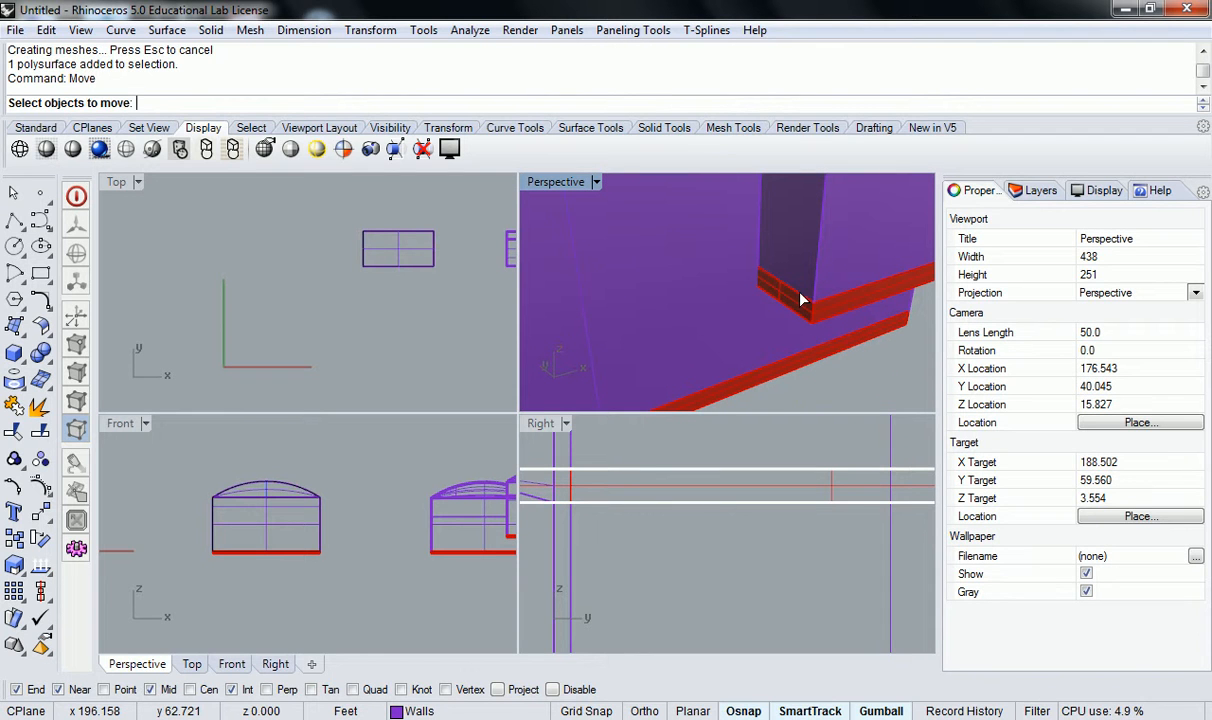
pyautogui.press('Escape')
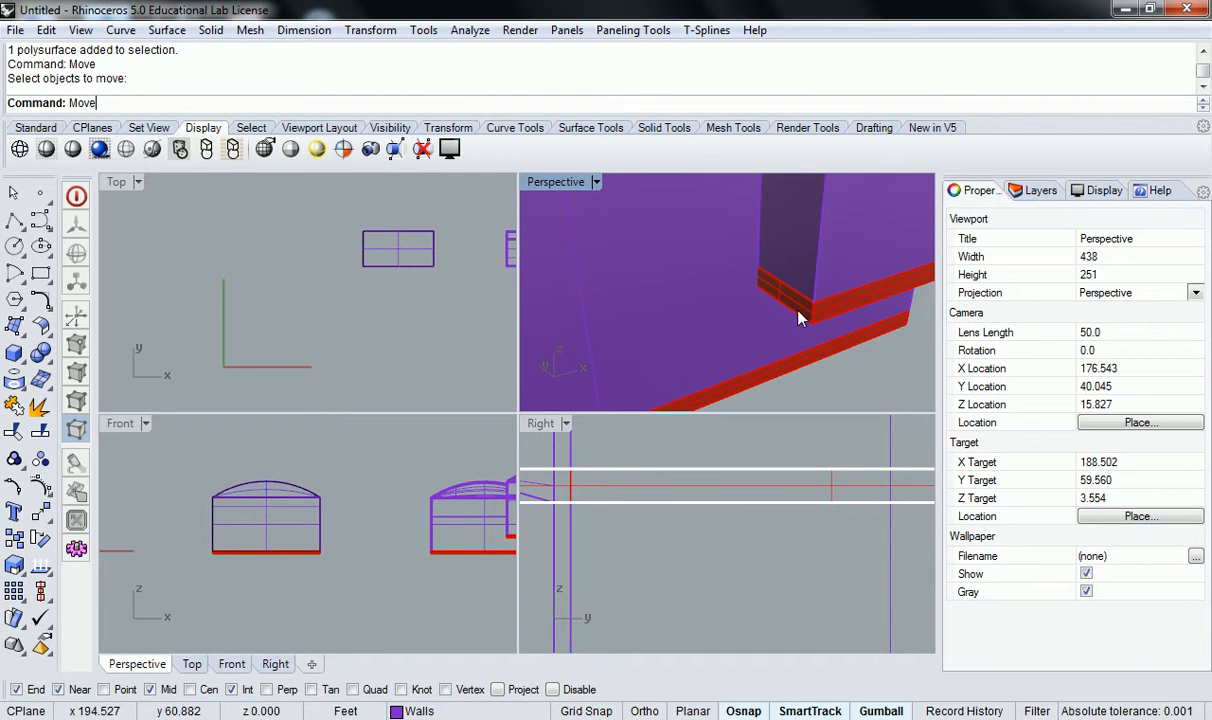
pyautogui.write('Move')
pyautogui.press('Return')
pyautogui.press('Escape')
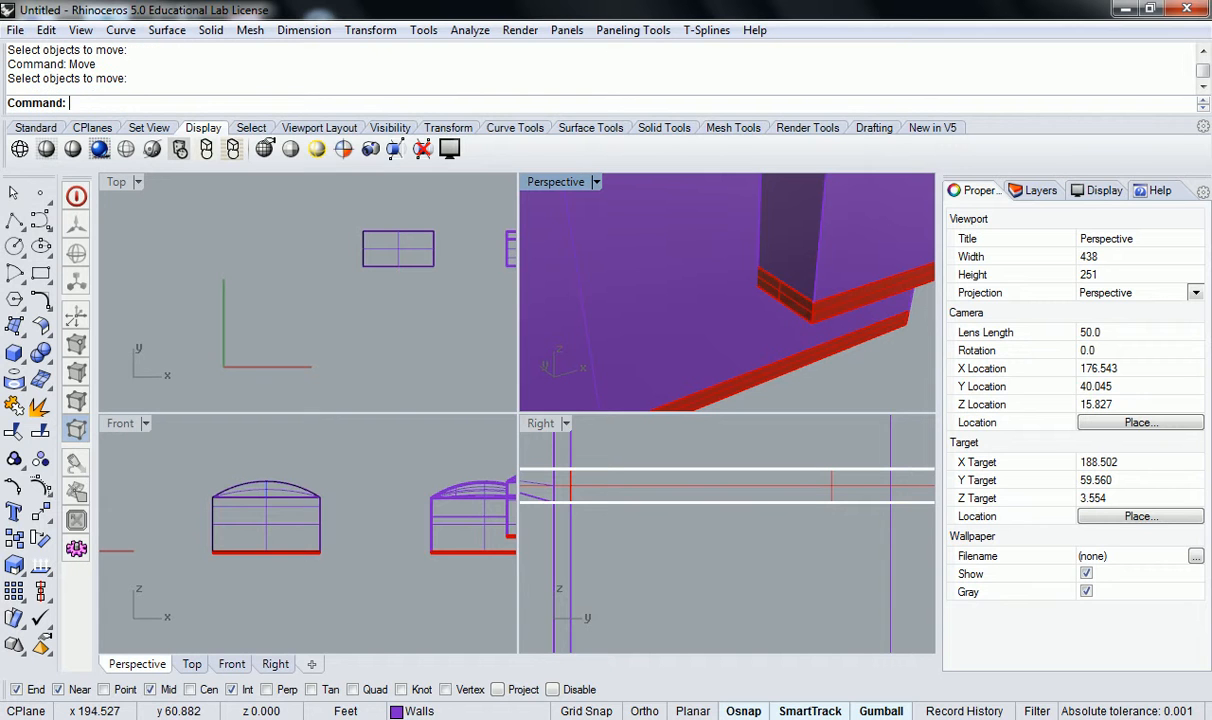
# Try to move the end face of the upper slab's narrow arm with MoveFace, starting from its protruding upper corner.
pyautogui.write('Move')
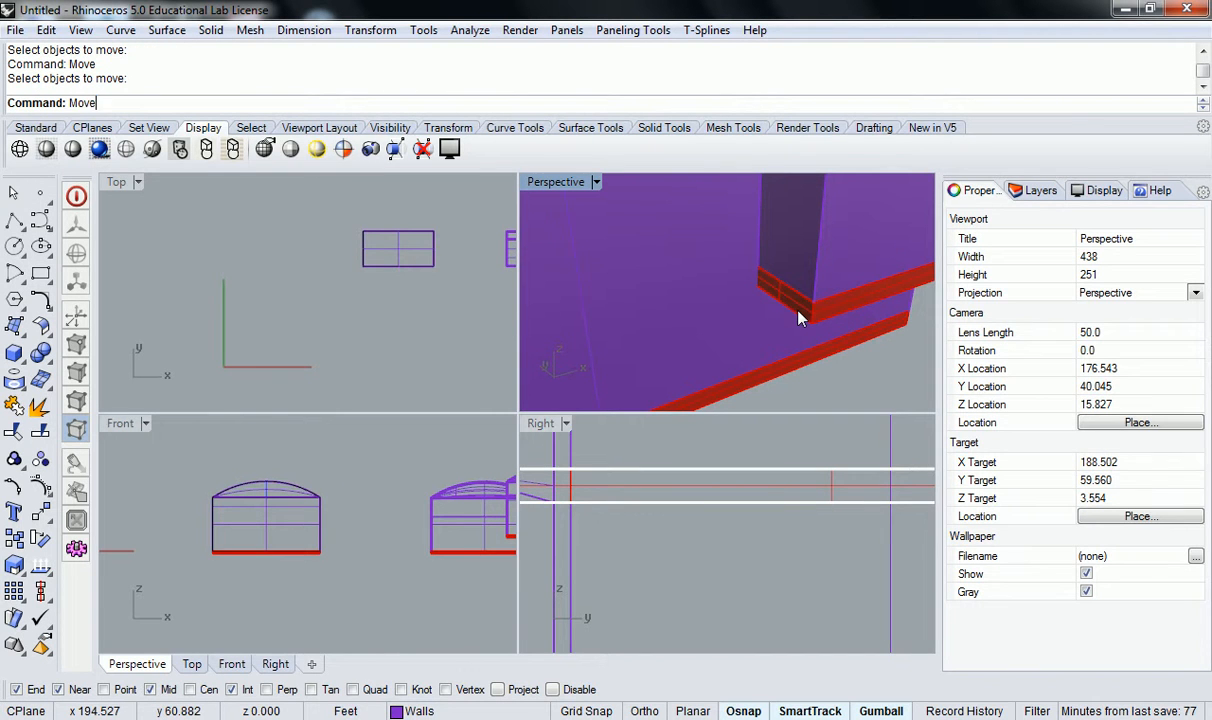
pyautogui.write('Face')
pyautogui.press('Return')
pyautogui.click(798, 314)
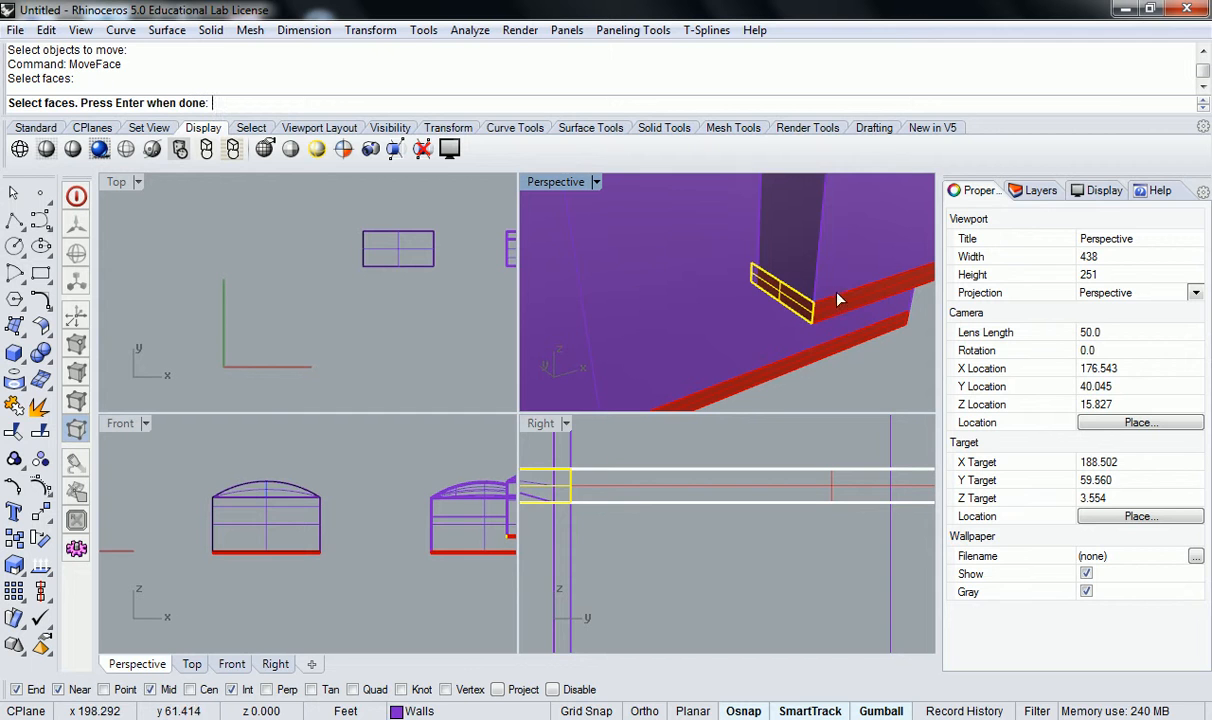
pyautogui.press('Return')
pyautogui.scroll(5, 779, 270)
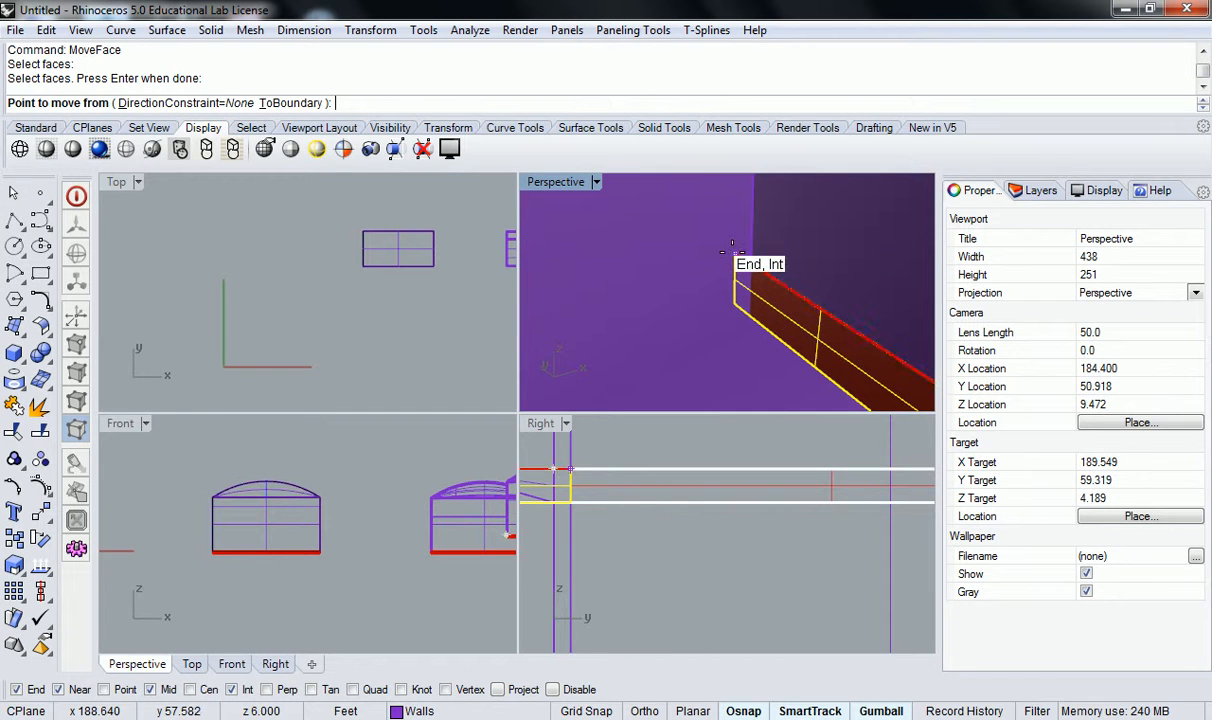
pyautogui.click(735, 258)
pyautogui.moveTo(876, 254); pyautogui.dragTo(643, 180, button='right')
pyautogui.click(672, 192)
# Inspect the end of the slab's narrow arm and undo the last two face moves on the slab.
pyautogui.moveTo(600, 238); pyautogui.dragTo(930, 214, button='right')
pyautogui.scroll(-6, 647, 282)
pyautogui.moveTo(647, 284); pyautogui.dragTo(730, 331, button='right')
pyautogui.click(684, 316)
pyautogui.press('Escape')
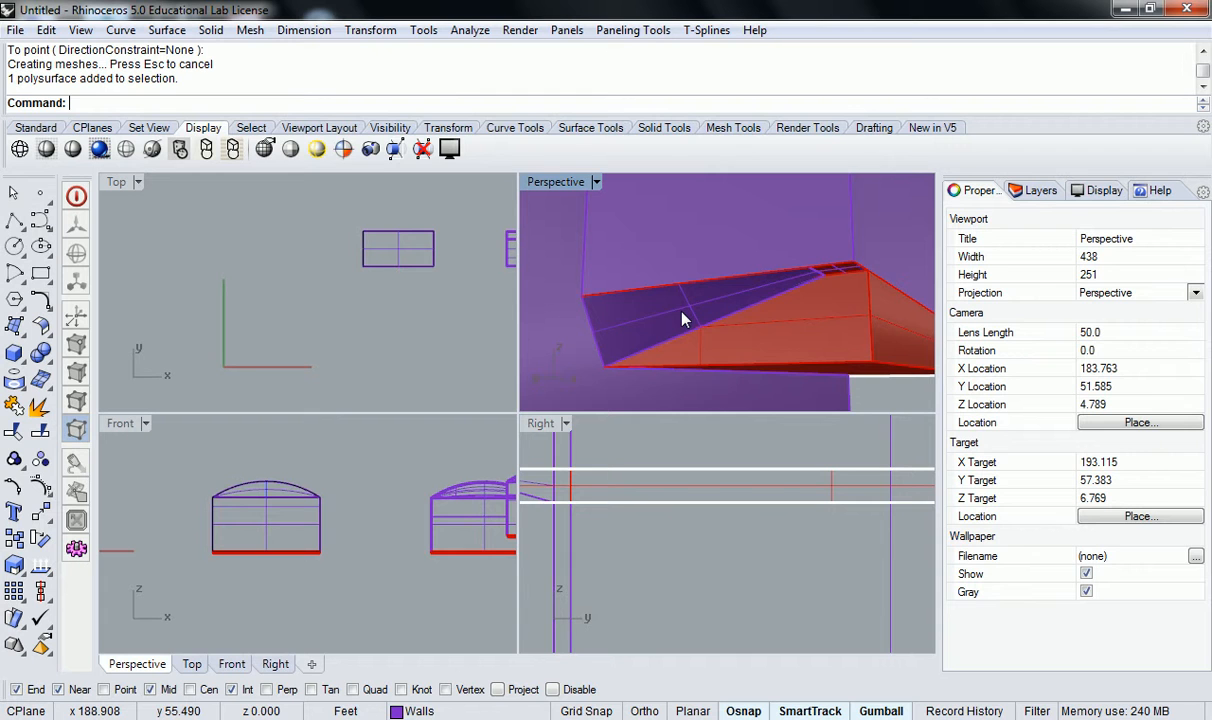
pyautogui.hotkey('ctrl', 'z')
# Undo the last drag and the solid offset of the building's walls.
pyautogui.hotkey('ctrl', 'z')
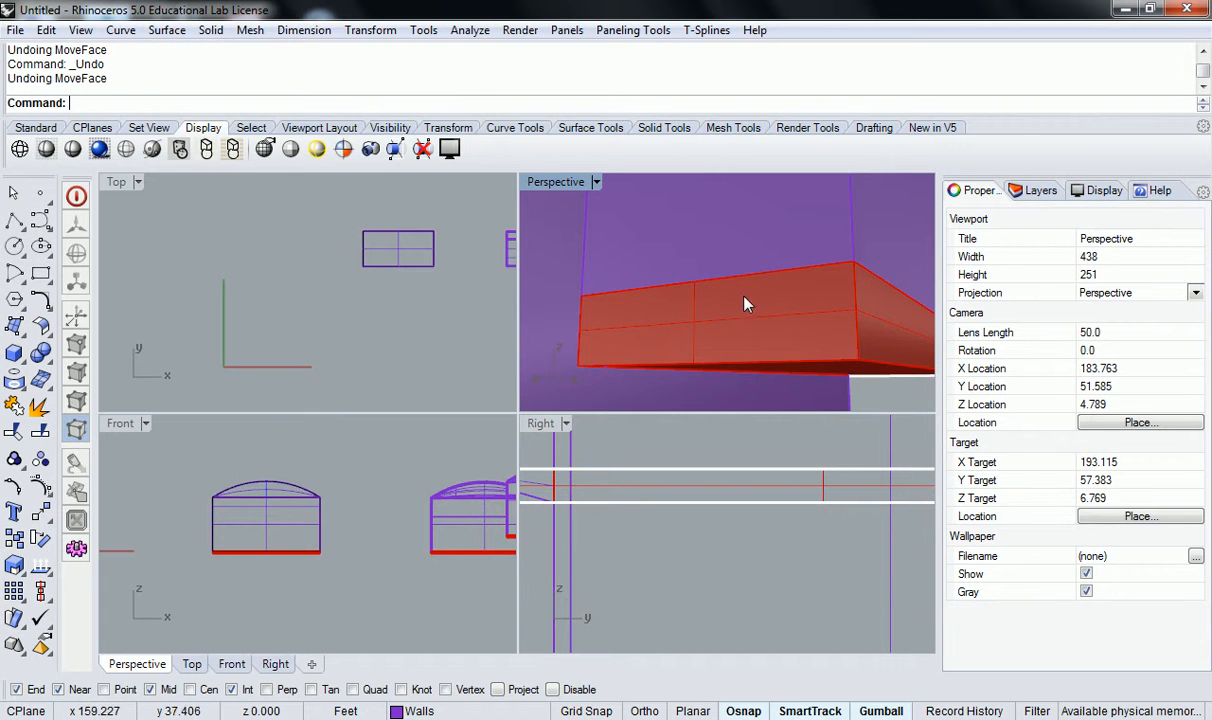
pyautogui.moveTo(810, 281); pyautogui.dragTo(775, 296, button='right')
pyautogui.hotkey('ctrl', 'z')
pyautogui.click(807, 328)
pyautogui.click(727, 360)
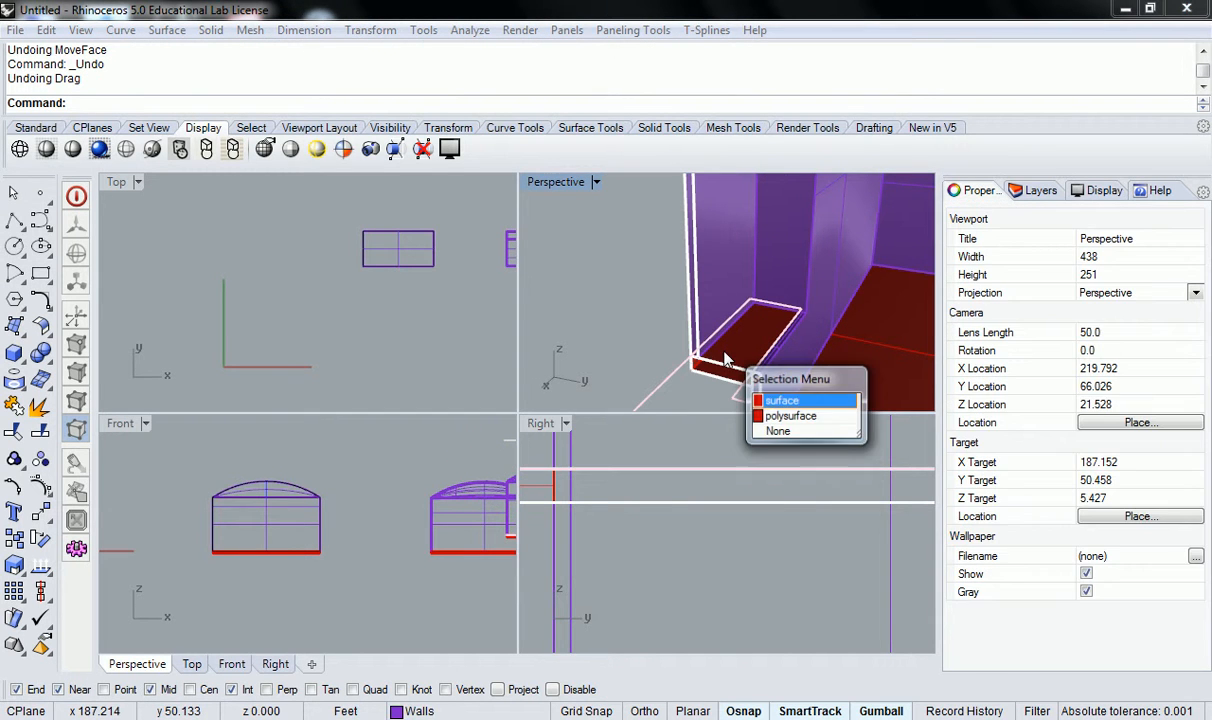
pyautogui.hotkey('ctrl', 'z')
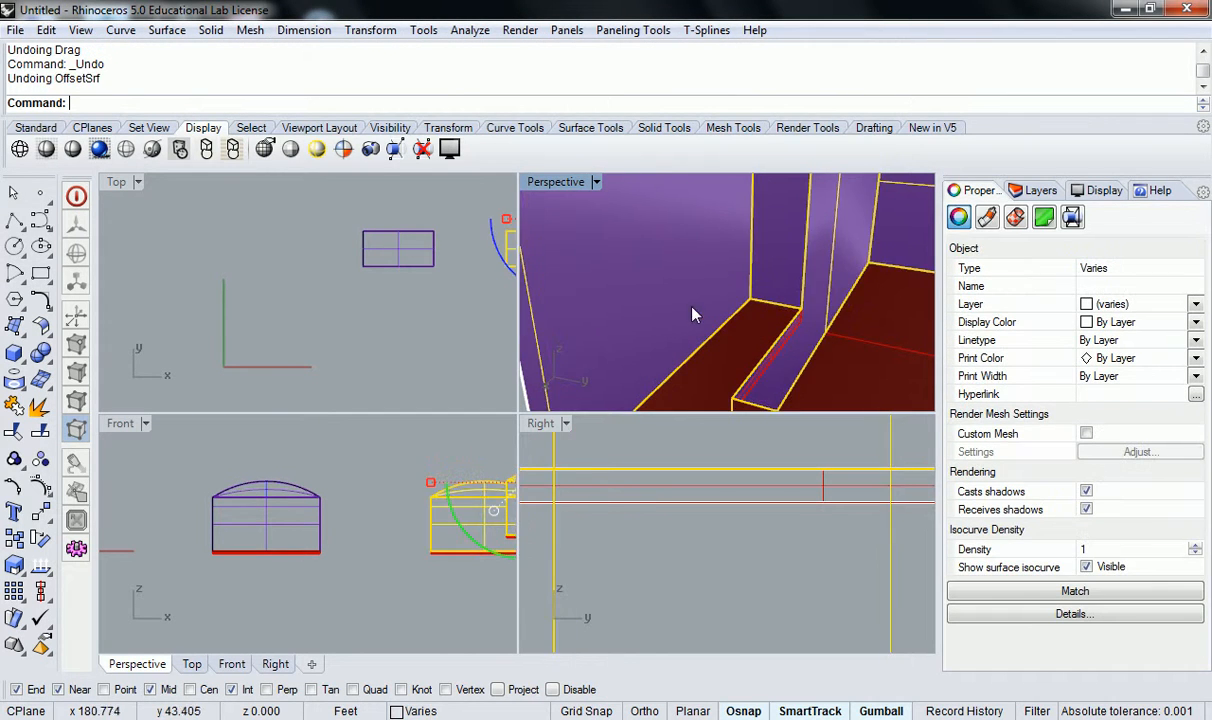
# Delete the slab polysurface and the remaining slab surface from the open-ended building.
pyautogui.scroll(-8, 683, 310)
pyautogui.click(642, 328)
pyautogui.moveTo(655, 328); pyautogui.dragTo(788, 330, button='right')
pyautogui.click(808, 352)
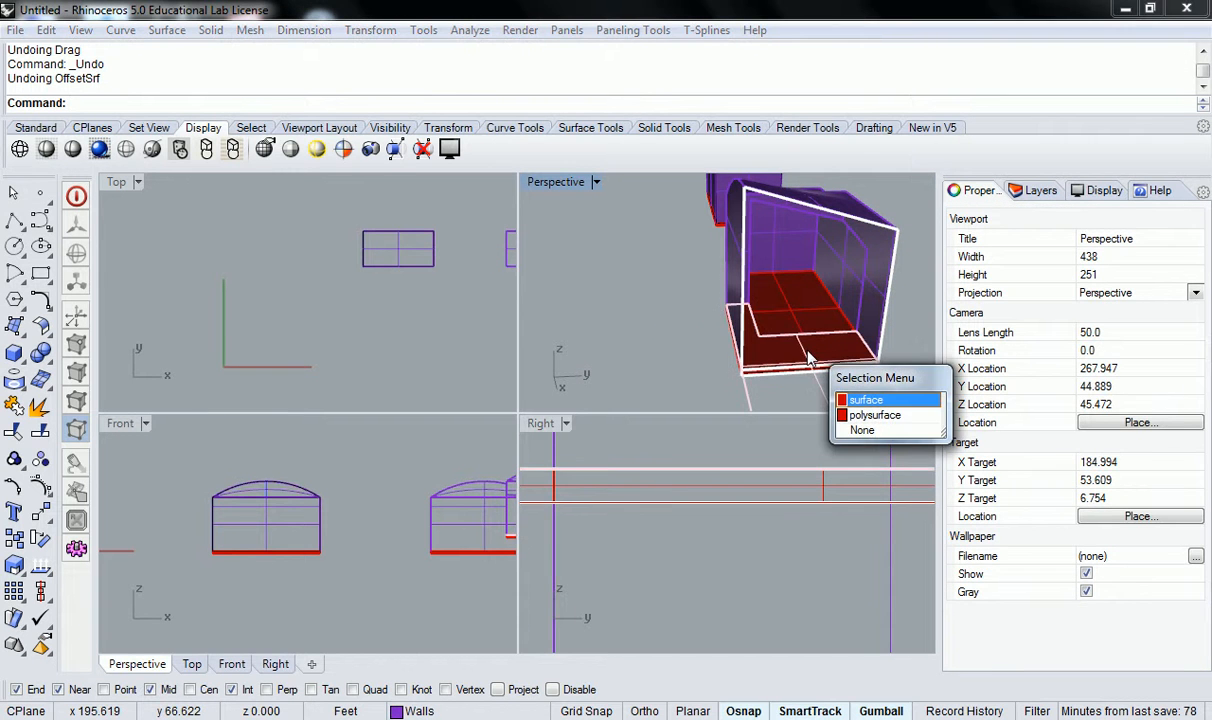
pyautogui.click(872, 414)
pyautogui.press('Delete')
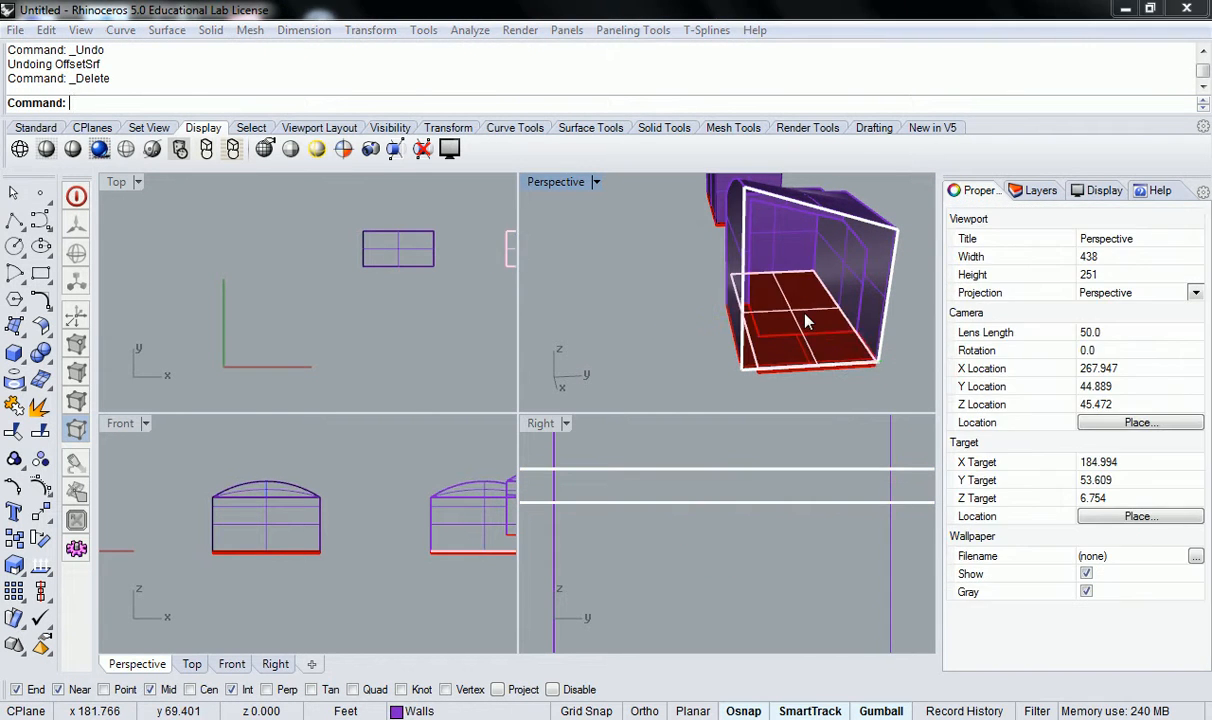
pyautogui.click(821, 328)
pyautogui.press('Delete')
# Offset the building's open wall polysurface 0.5 ft with OffsetSrf as a solid, with all directions flipped to point inward.
pyautogui.moveTo(821, 357); pyautogui.dragTo(785, 320, button='right')
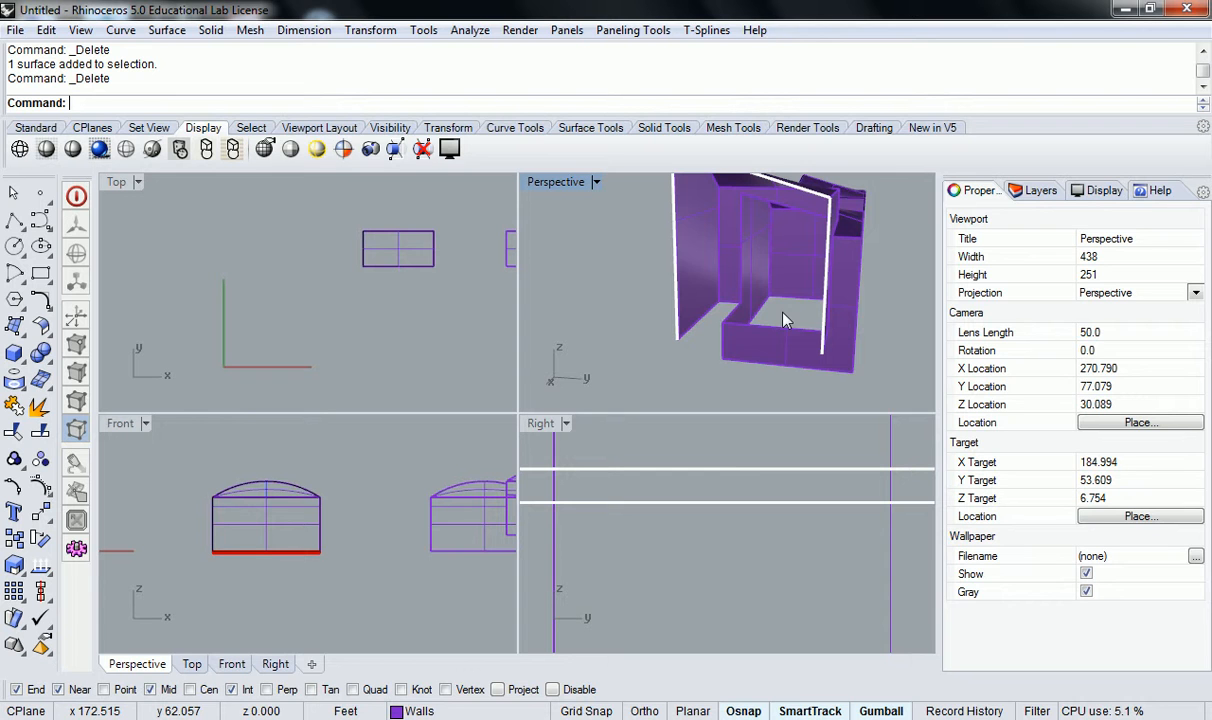
pyautogui.scroll(6, 785, 320)
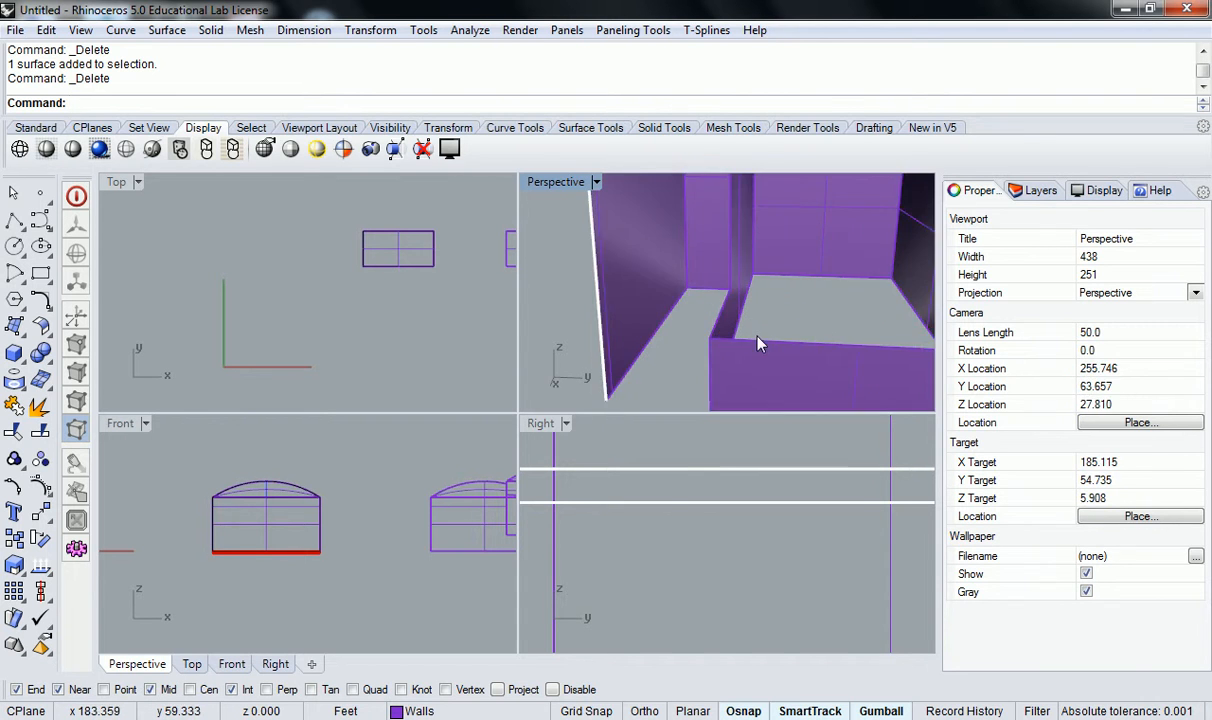
pyautogui.scroll(-3, 693, 297)
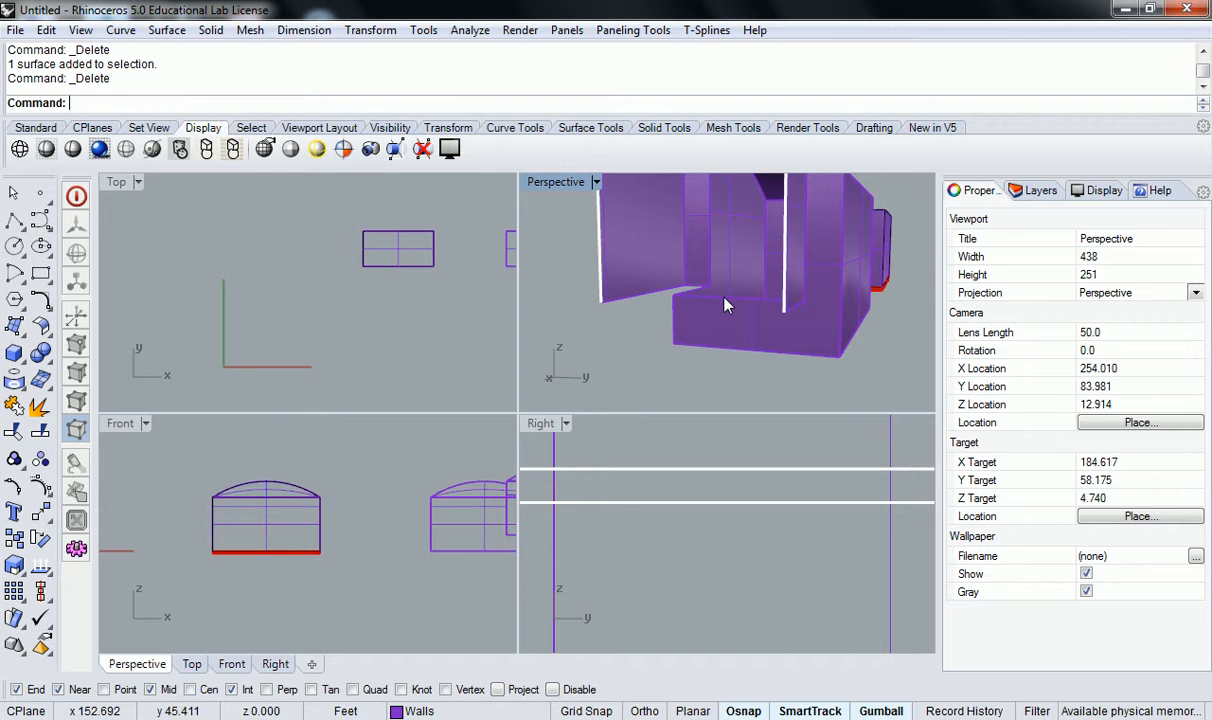
pyautogui.moveTo(725, 305); pyautogui.dragTo(882, 322, button='right')
pyautogui.click(877, 318)
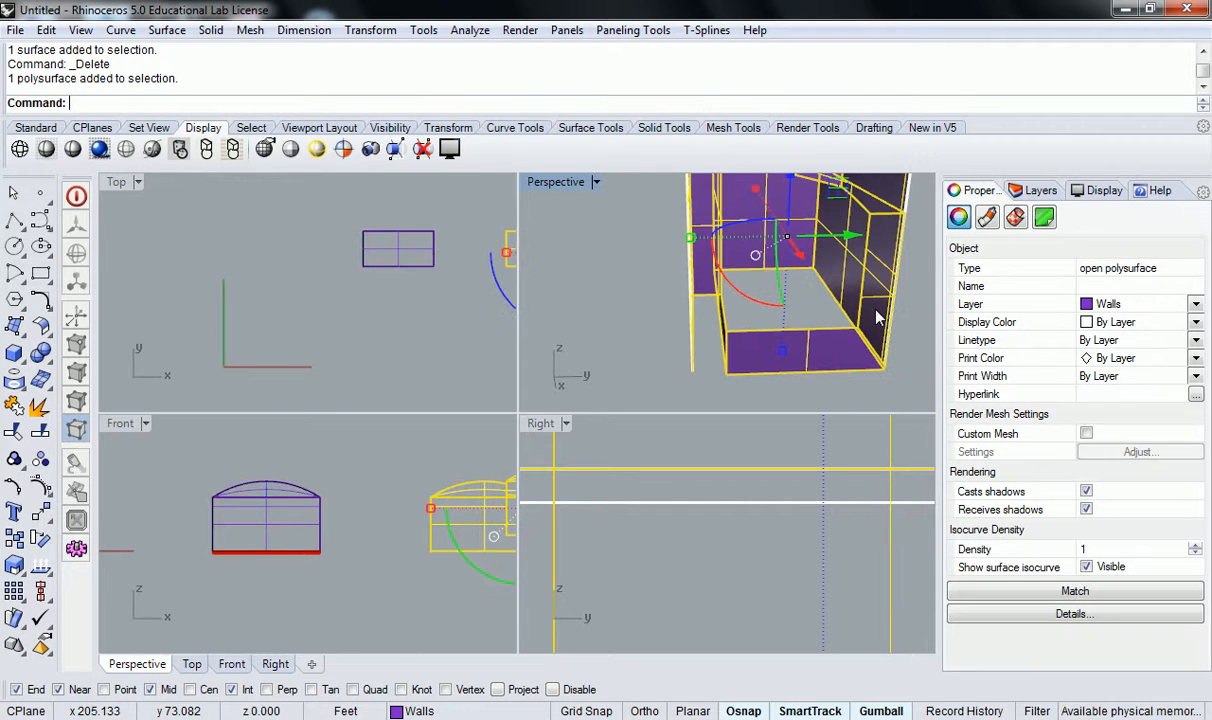
pyautogui.press('Return')
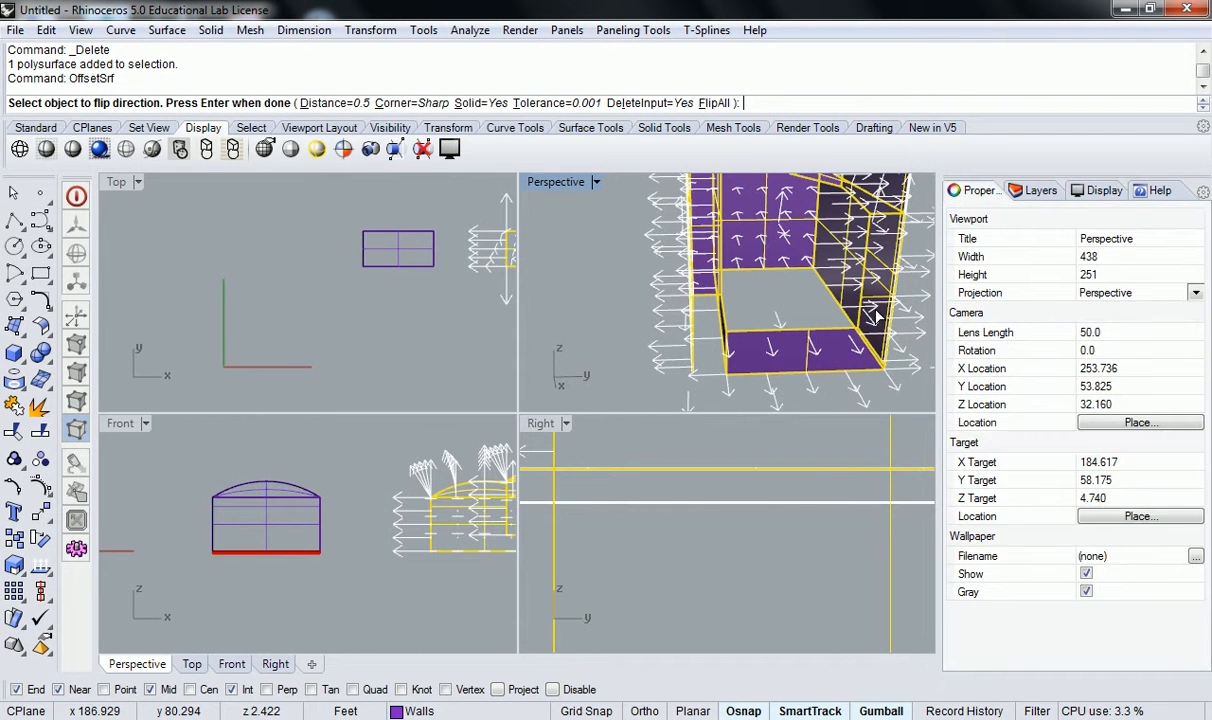
pyautogui.click(714, 103)
pyautogui.rightClick(800, 275)
pyautogui.moveTo(820, 287); pyautogui.dragTo(740, 295, button='right')
pyautogui.scroll(-5, 745, 285)
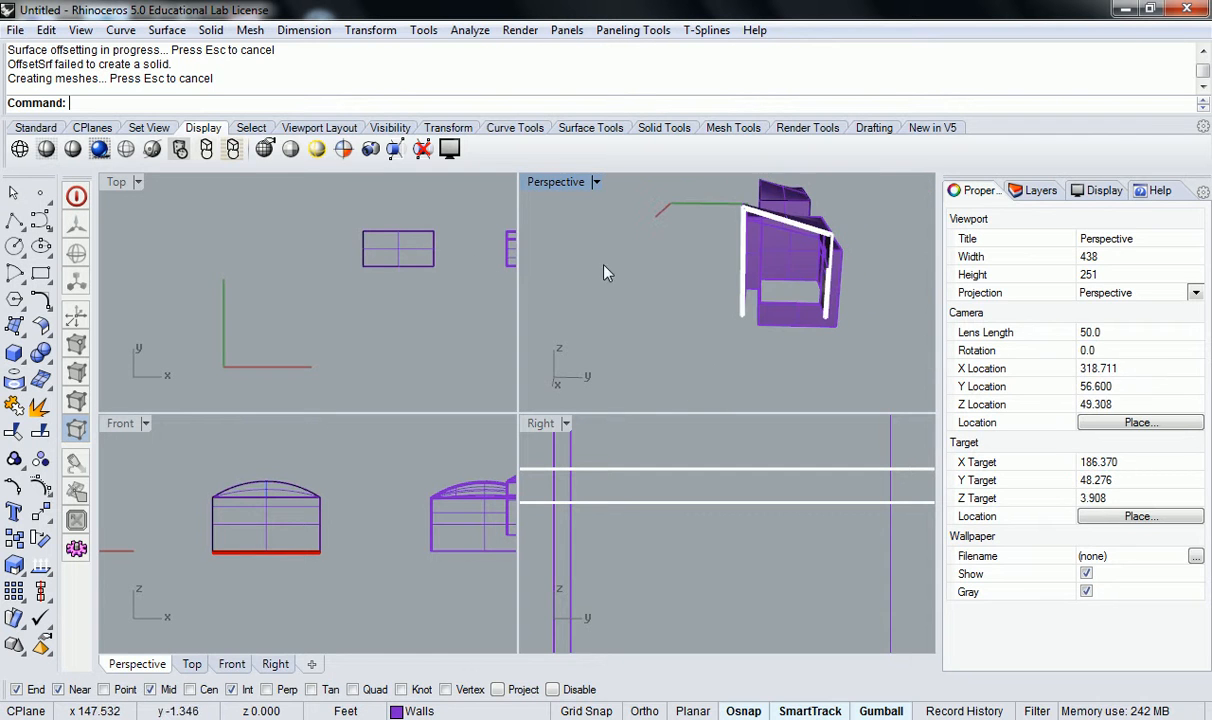
# Place a small horizontal clipping plane beside the buildings in the Top view.
pyautogui.moveTo(471, 270); pyautogui.dragTo(319, 262, button='right')
pyautogui.rightClick(331, 504)
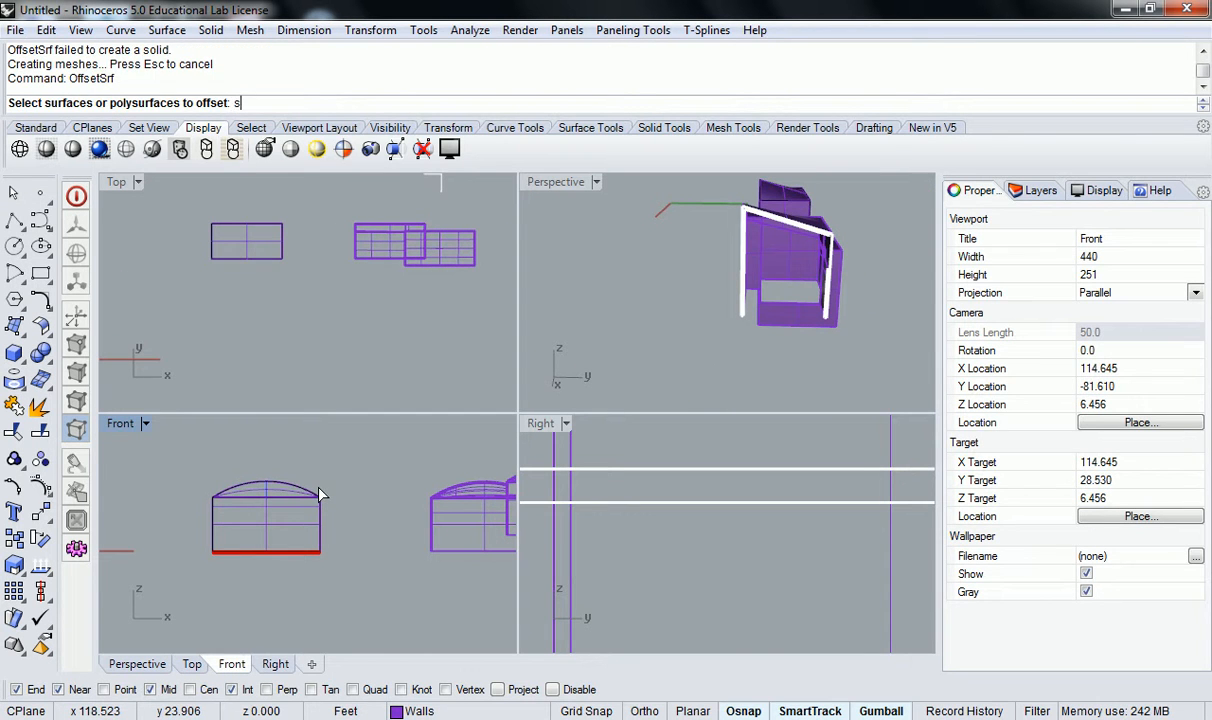
pyautogui.press('Escape')
pyautogui.write('Clip')
pyautogui.press('Return')
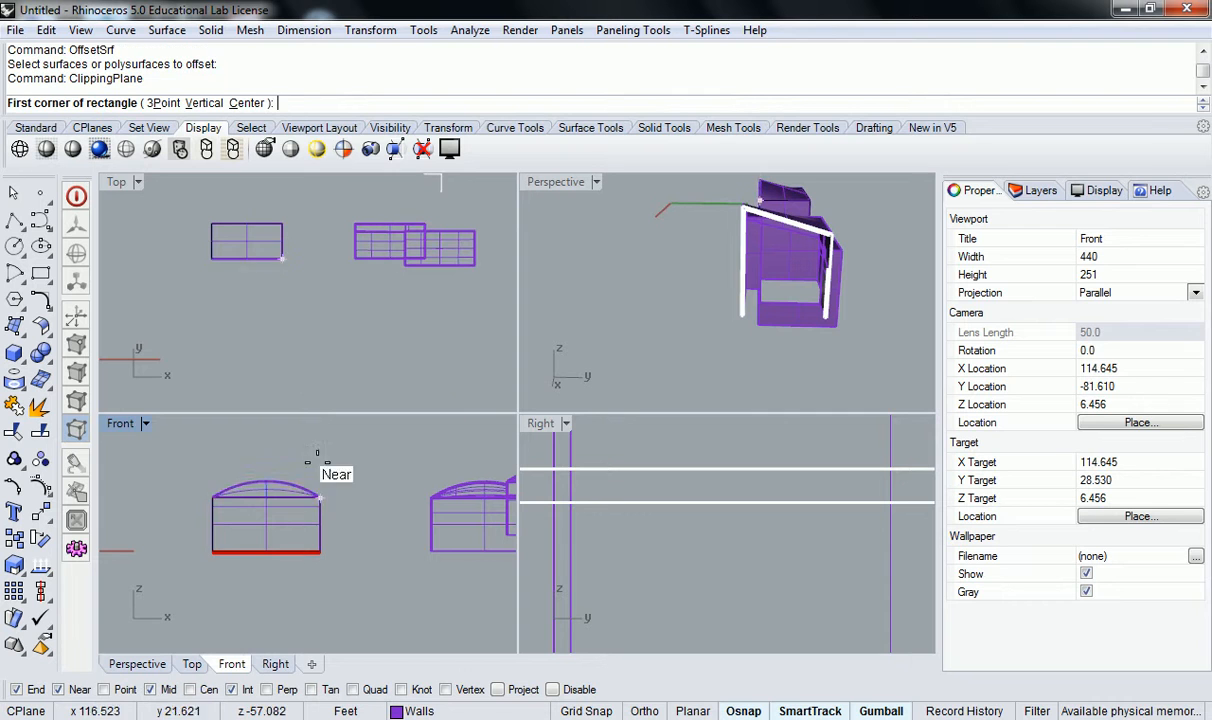
pyautogui.click(260, 312)
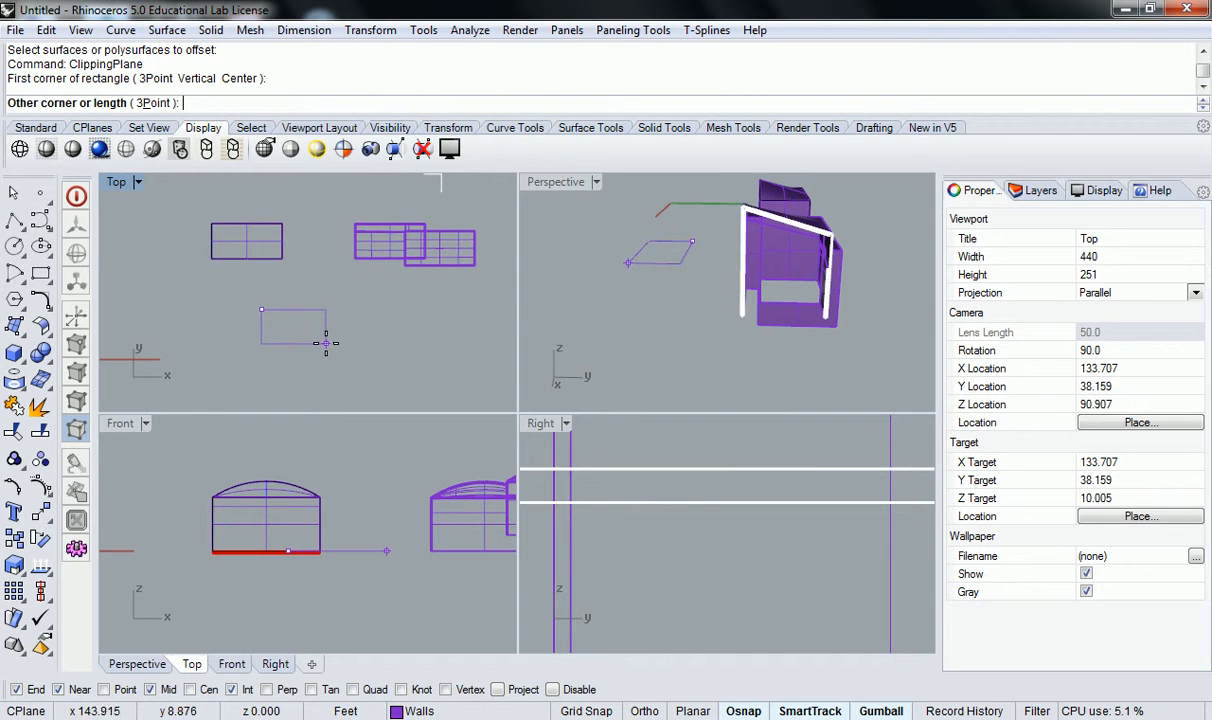
pyautogui.click(298, 346)
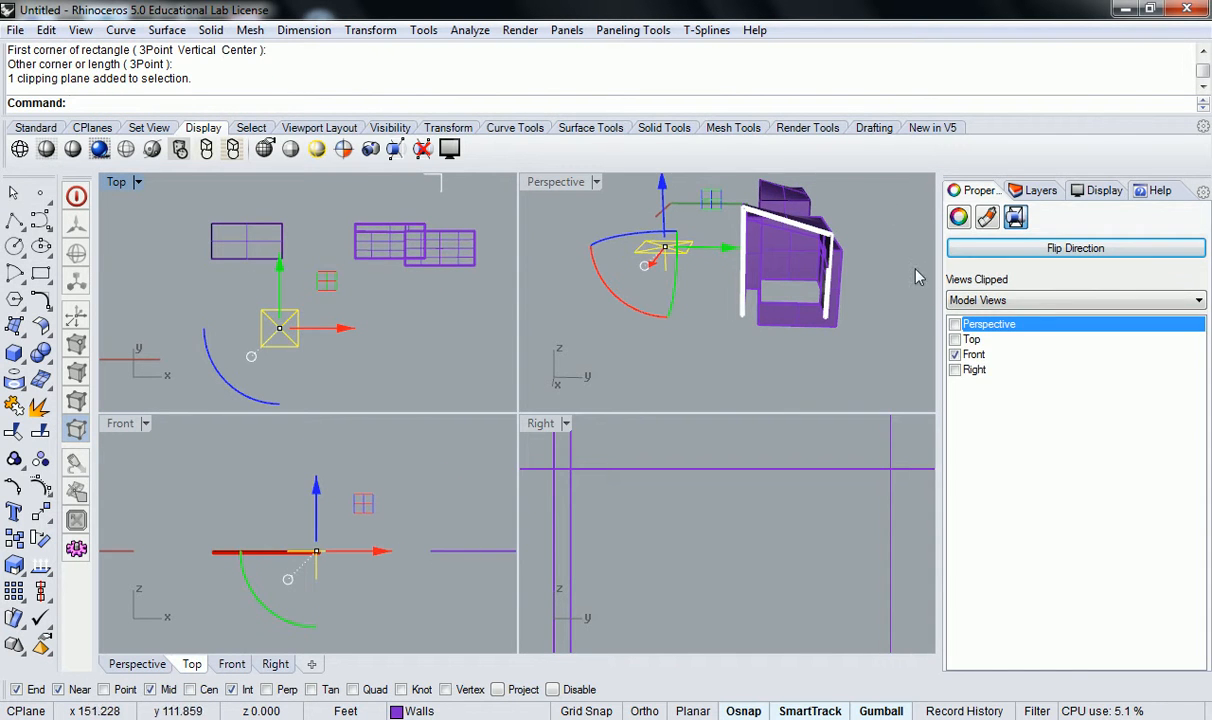
# Make the clipping plane cut the Top view as well and raise it so it slices through the building's walls.
pyautogui.click(956, 340)
pyautogui.moveTo(399, 293); pyautogui.dragTo(347, 305, button='right')
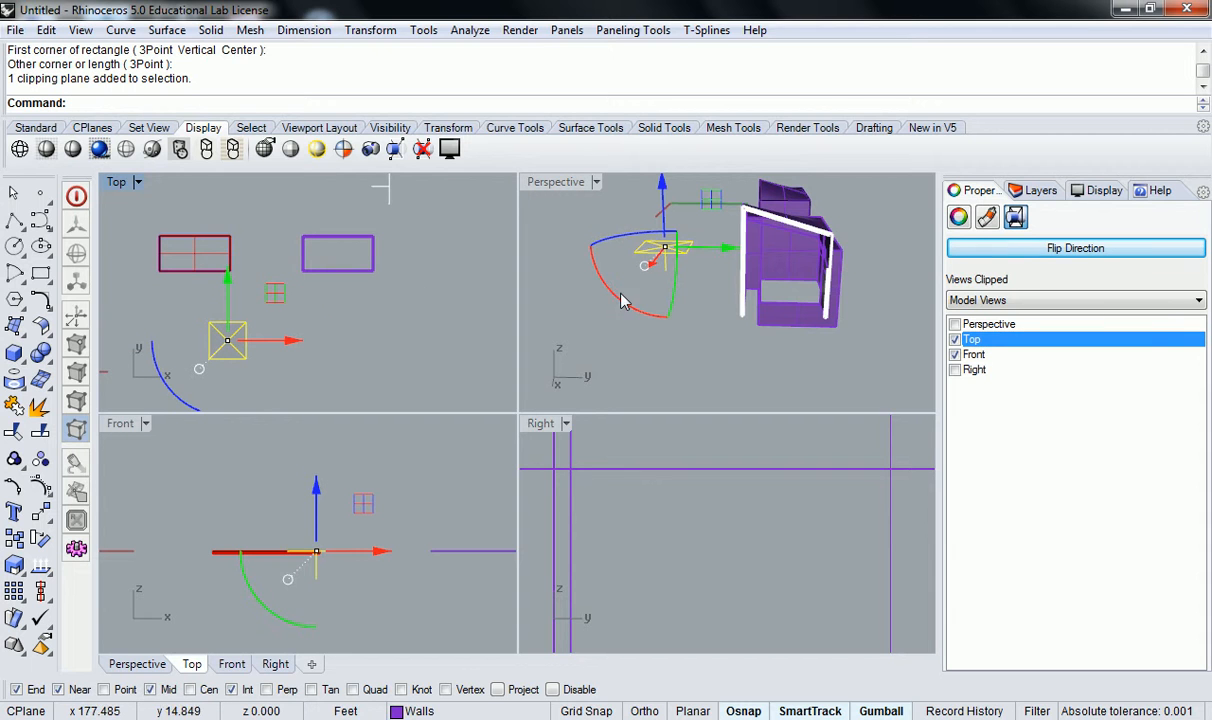
pyautogui.moveTo(672, 213); pyautogui.dragTo(652, 236)
pyautogui.click(608, 257)
pyautogui.scroll(5, 398, 255)
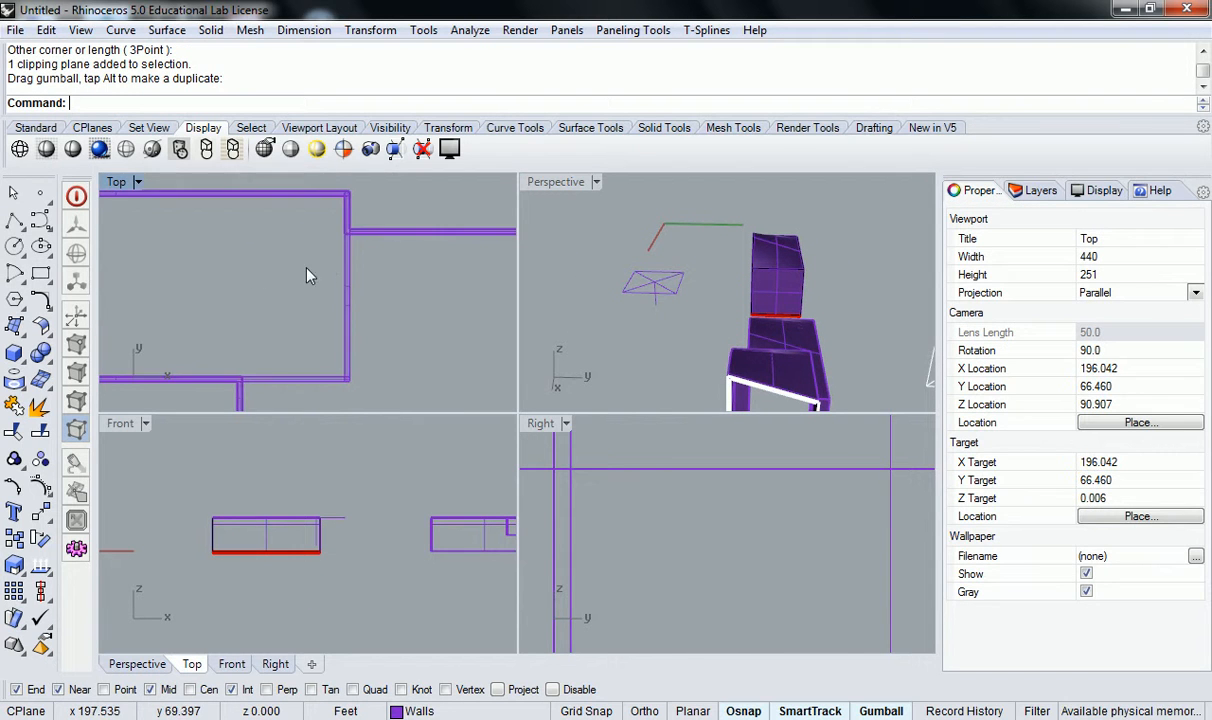
pyautogui.scroll(-6, 276, 338)
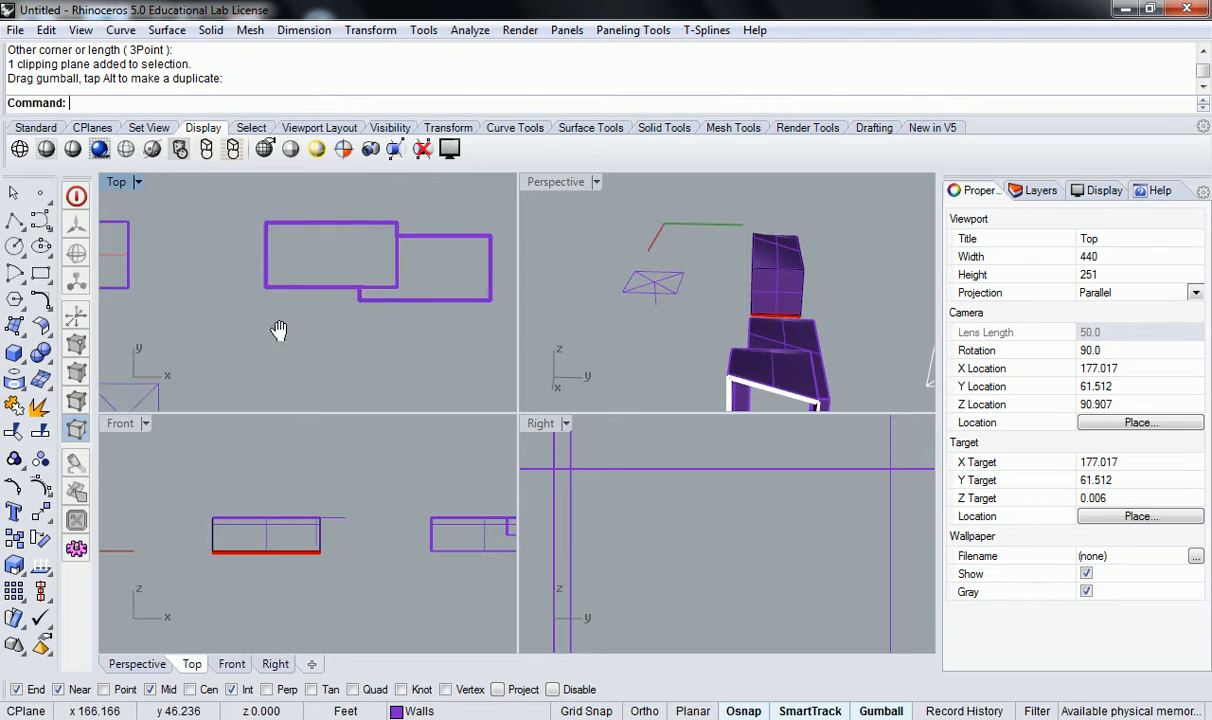
# Assign the clipping plane to Layer 05 and deselect it.
pyautogui.click(257, 275)
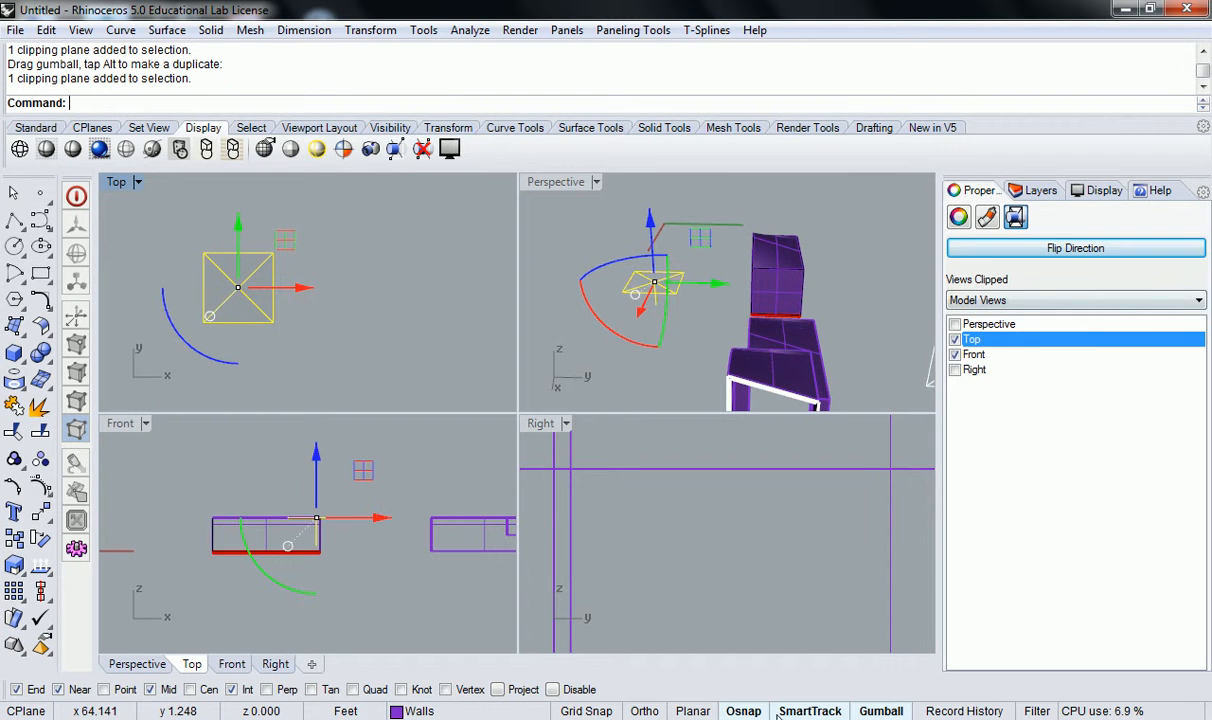
pyautogui.click(449, 711)
pyautogui.click(410, 692)
pyautogui.click(446, 365)
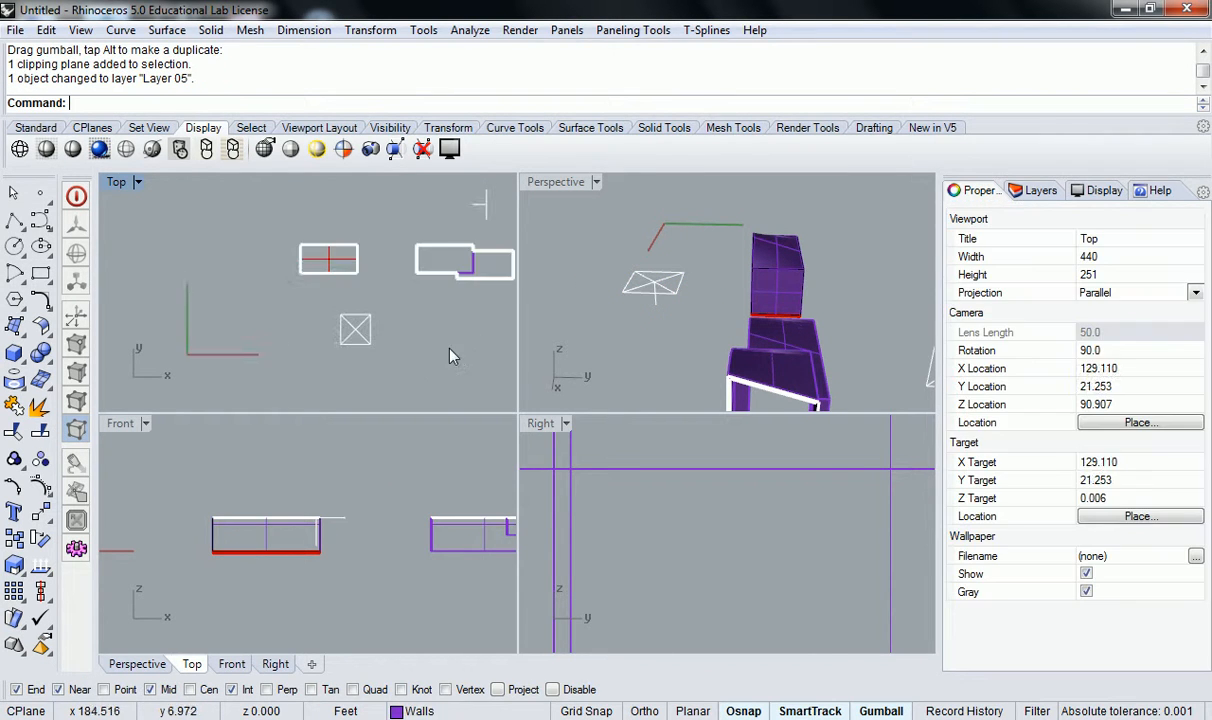
# Maximize the Top view around the cut walls of the stepped building and make Slab the current layer.
pyautogui.scroll(8, 420, 330)
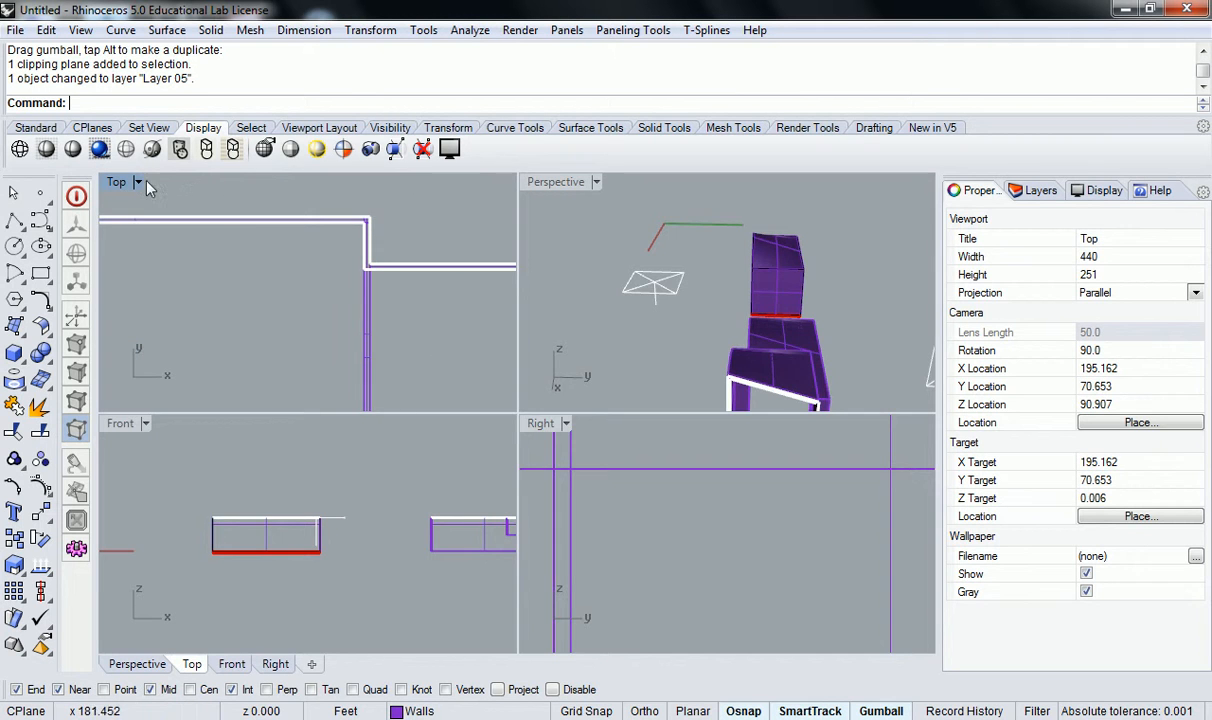
pyautogui.doubleClick(115, 183)
pyautogui.scroll(-5, 406, 373)
pyautogui.scroll(3, 479, 411)
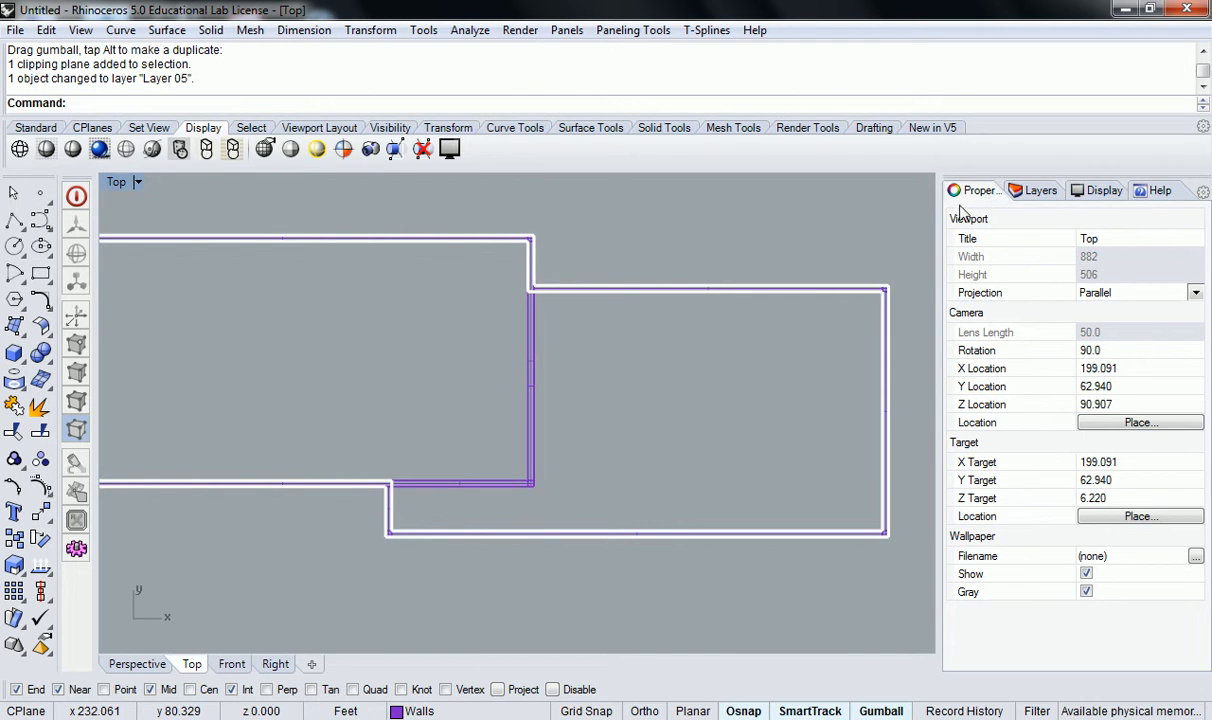
pyautogui.click(1037, 192)
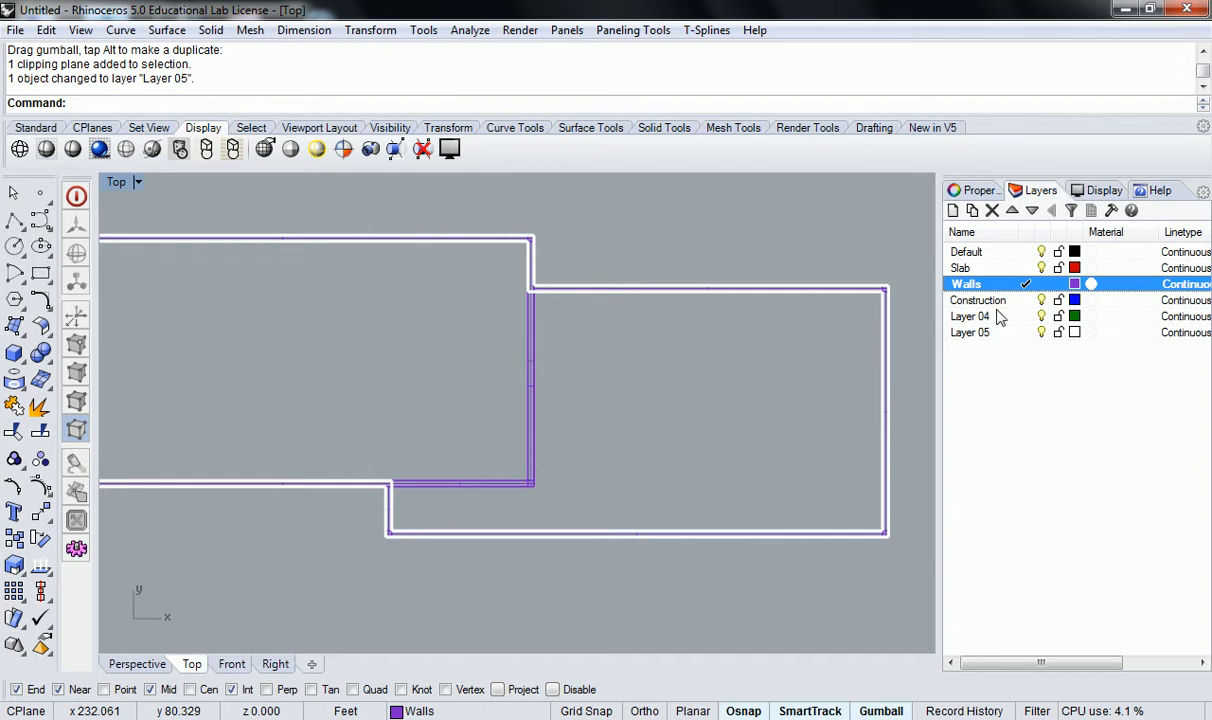
pyautogui.click(1013, 268)
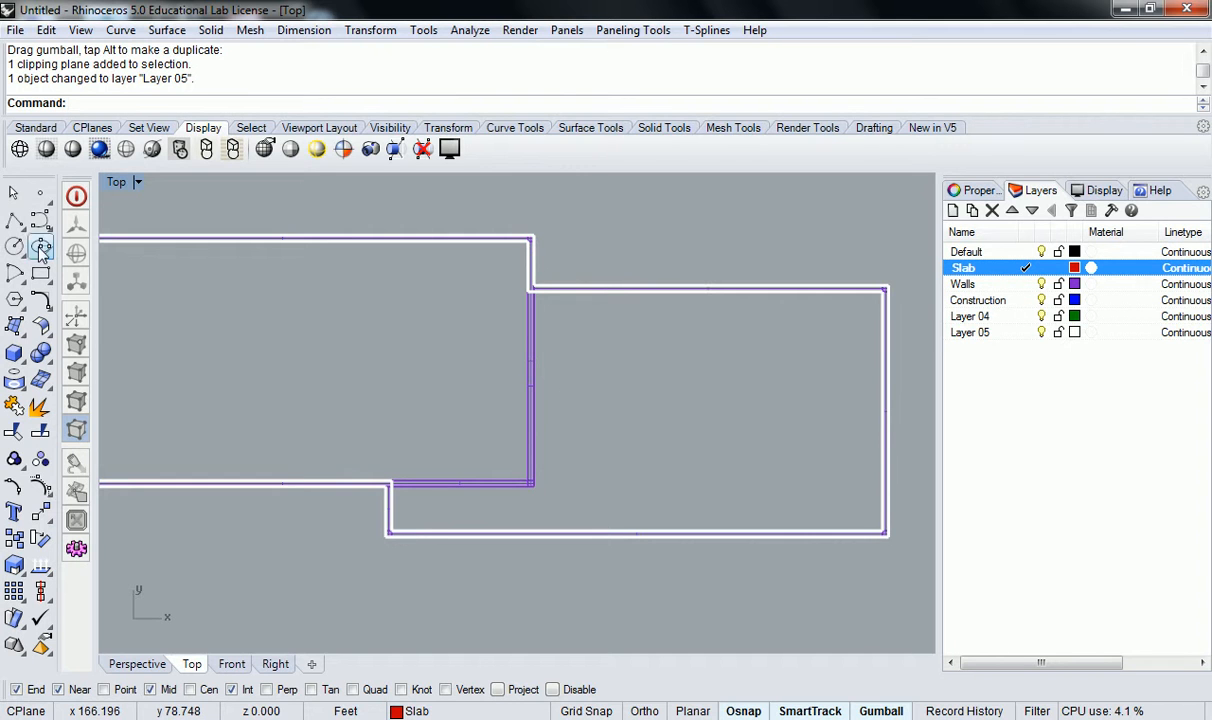
# Draw a closed polyline with projected snaps along the inner wall faces and the lowered wall corner as the slab outline.
pyautogui.click(14, 222)
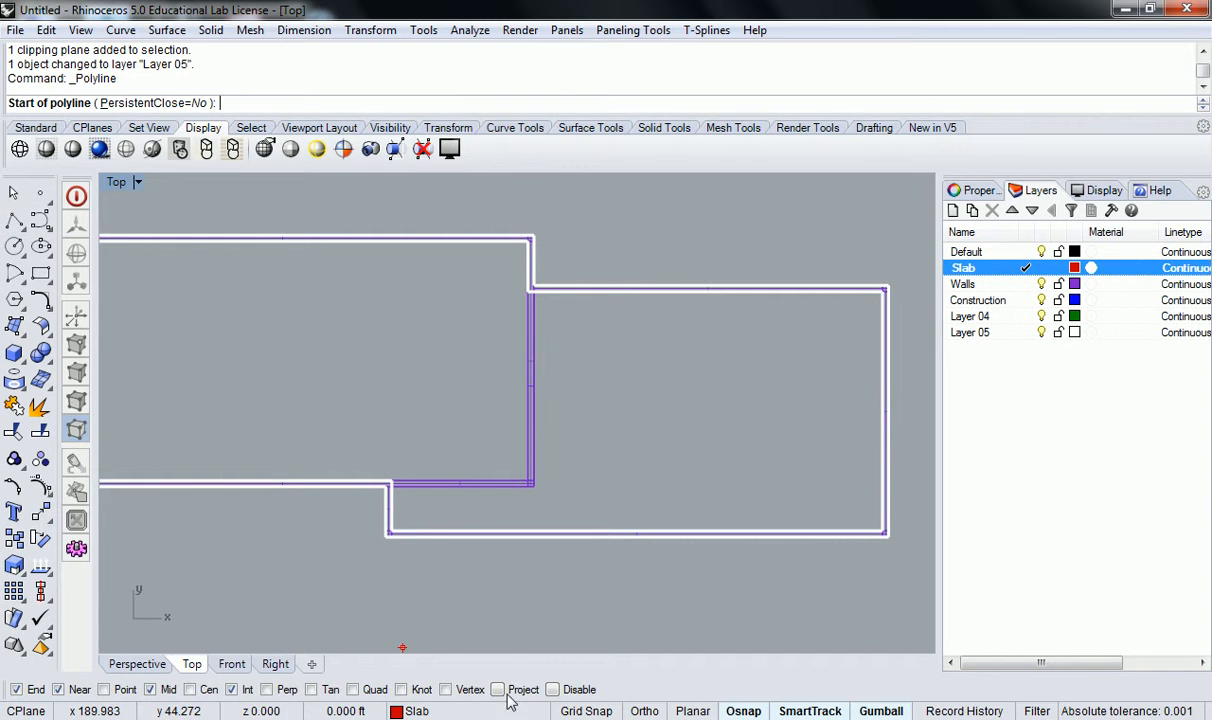
pyautogui.scroll(4, 391, 466)
pyautogui.moveTo(404, 492); pyautogui.dragTo(350, 411, button='right')
pyautogui.click(338, 405)
pyautogui.click(337, 489)
pyautogui.moveTo(730, 441); pyautogui.dragTo(439, 489, button='right')
pyautogui.click(797, 528)
pyautogui.moveTo(758, 168); pyautogui.dragTo(770, 490, button='right')
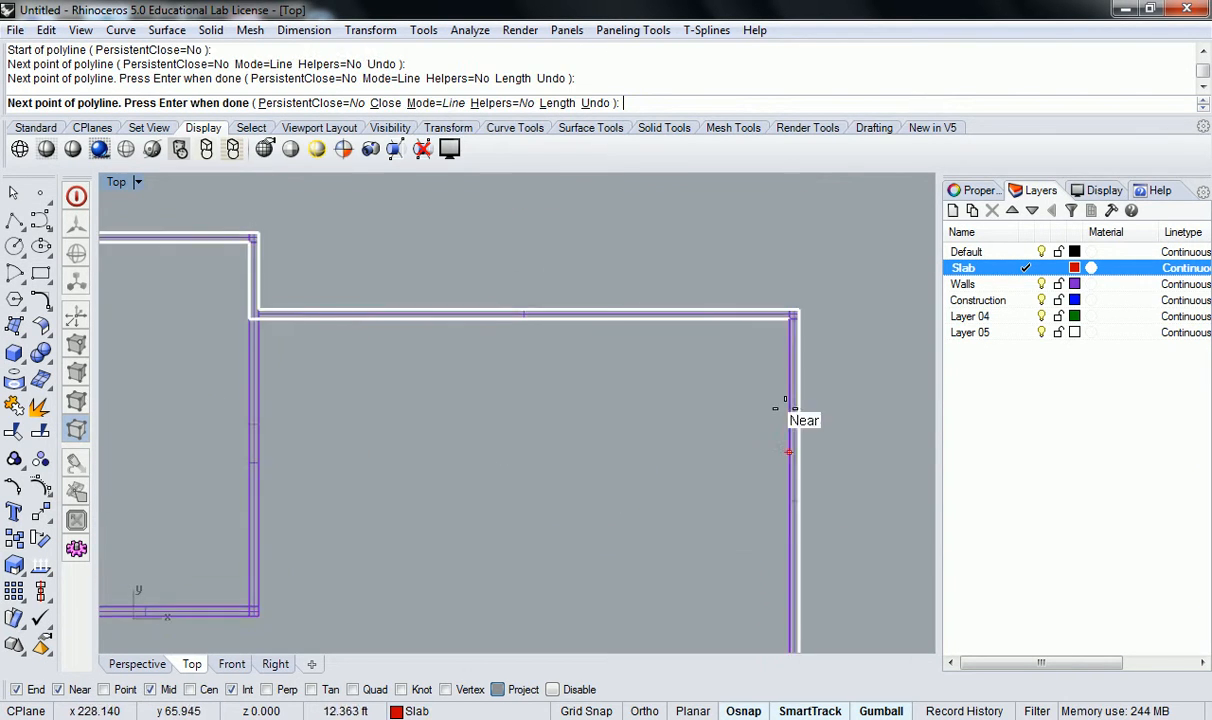
pyautogui.click(790, 320)
pyautogui.moveTo(243, 319); pyautogui.dragTo(522, 224, button='right')
pyautogui.click(523, 223)
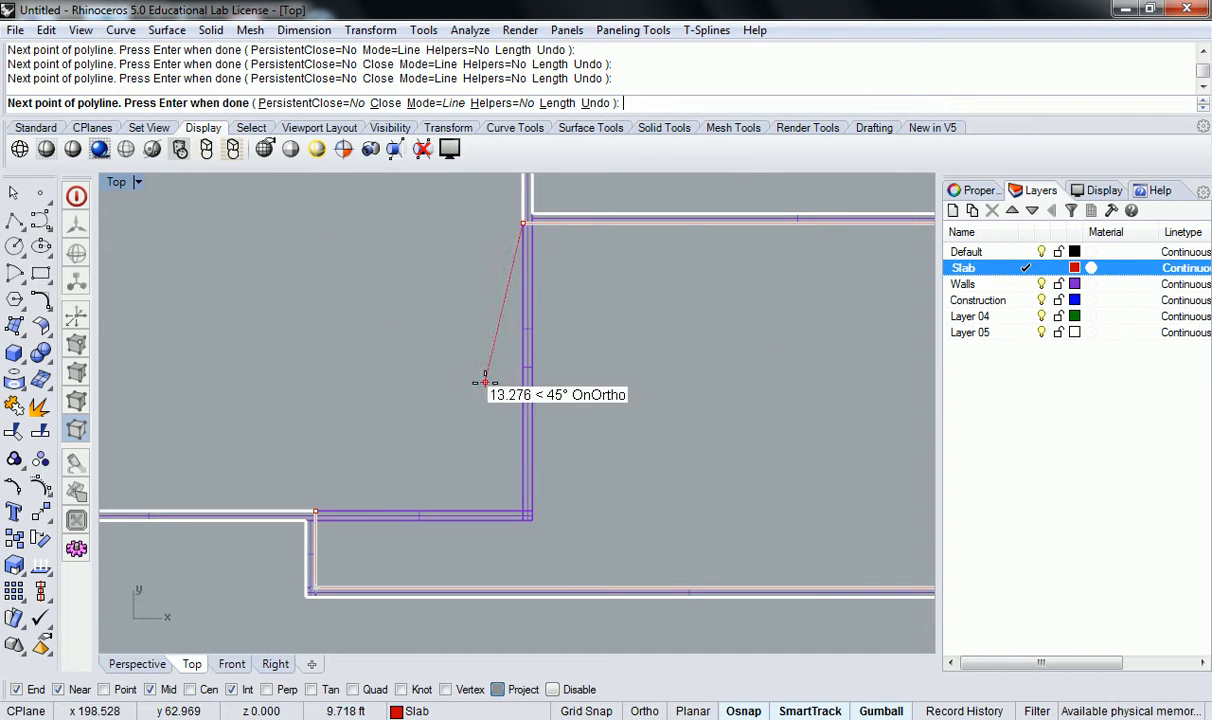
pyautogui.click(518, 506)
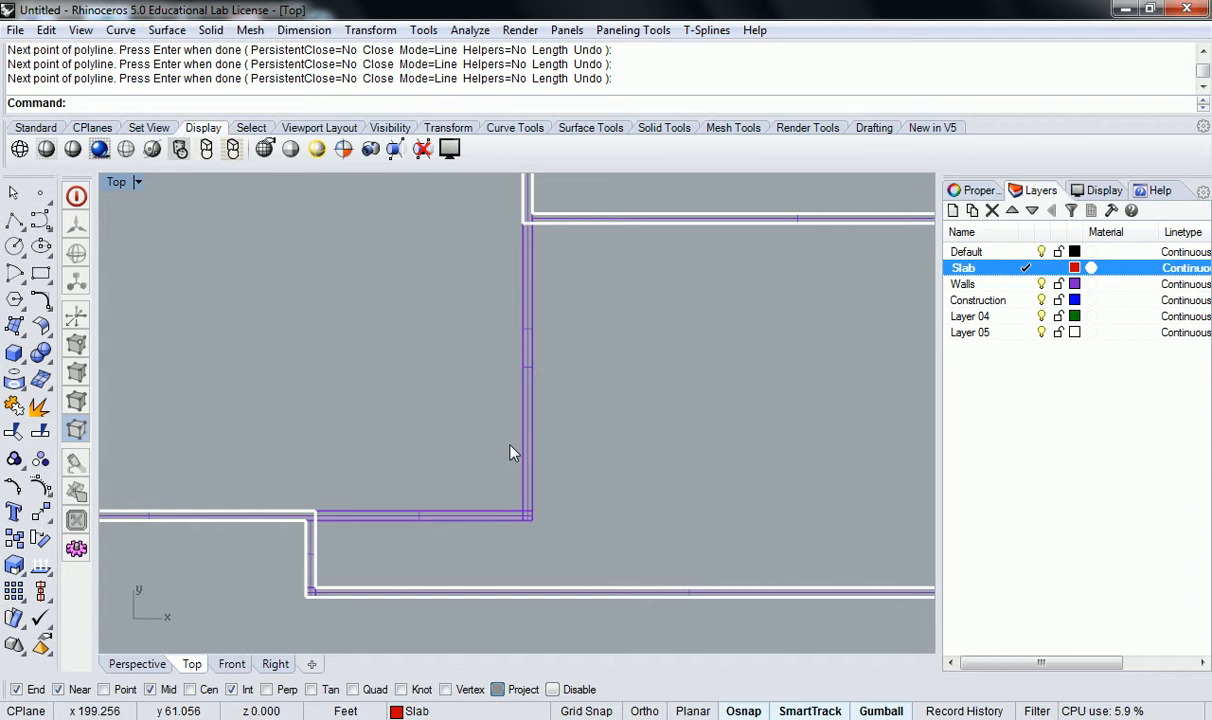
# Return to the four-viewport layout and move the slab outline from its corner up to the matching inner wall corner at upper floor level.
pyautogui.click(572, 229)
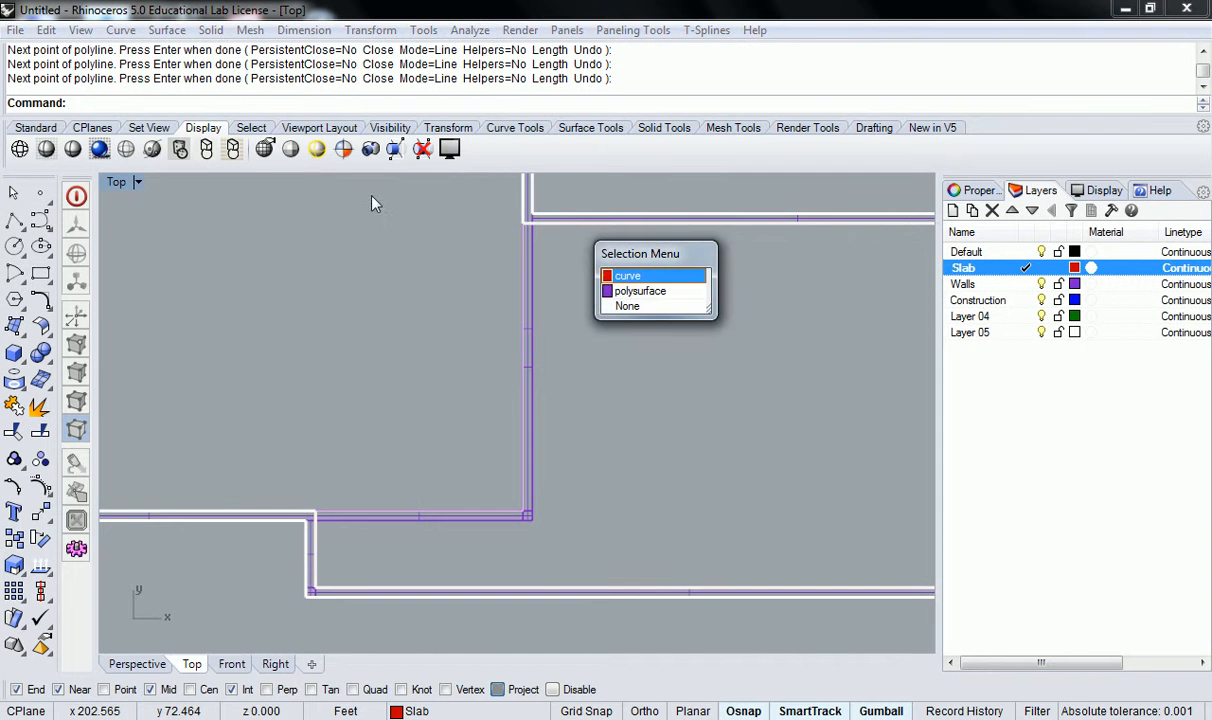
pyautogui.press('Return')
pyautogui.doubleClick(118, 182)
pyautogui.moveTo(680, 322); pyautogui.dragTo(780, 283, button='right')
pyautogui.scroll(4, 778, 281)
pyautogui.moveTo(776, 327); pyautogui.dragTo(714, 304, button='right')
pyautogui.scroll(4, 738, 342)
pyautogui.keyDown('shift'); pyautogui.moveTo(754, 367); pyautogui.dragTo(731, 297, button='right'); pyautogui.keyUp('shift')
pyautogui.moveTo(631, 308); pyautogui.dragTo(915, 311, button='right')
pyautogui.keyDown('shift'); pyautogui.moveTo(786, 236); pyautogui.dragTo(787, 303, button='right'); pyautogui.keyUp('shift')
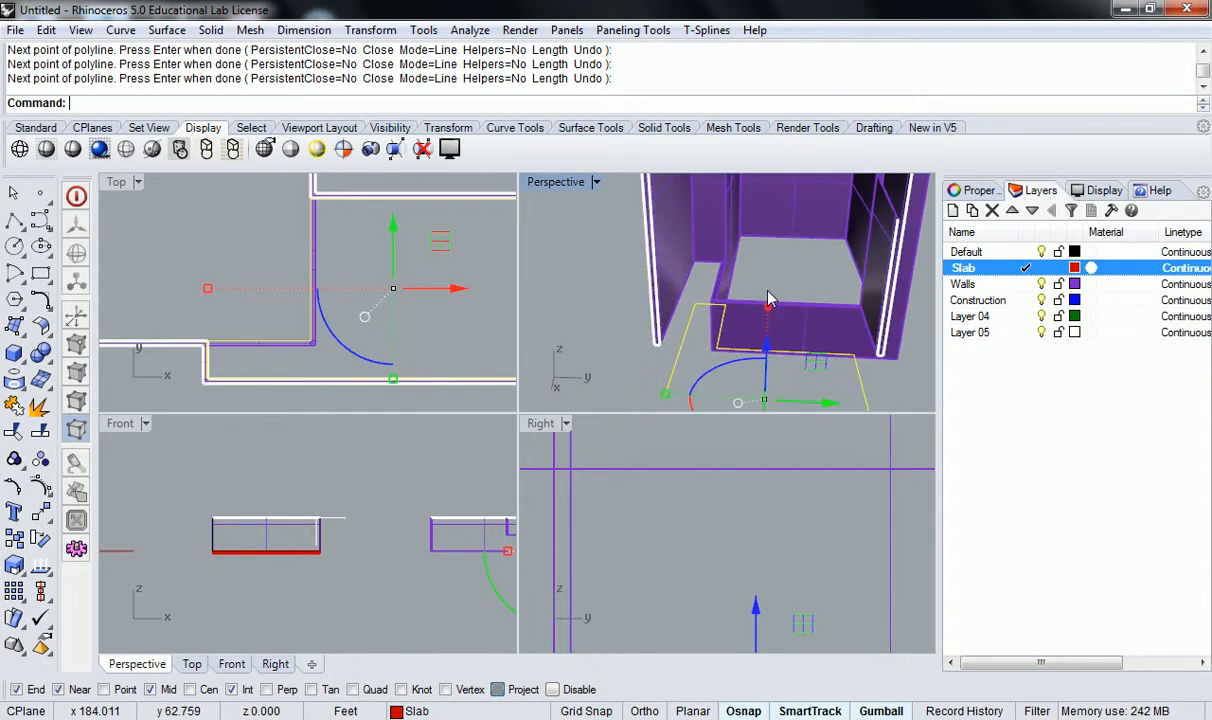
pyautogui.scroll(2, 785, 302)
pyautogui.moveTo(678, 298)
pyautogui.mouseDown(button='right')
pyautogui.moveTo(709, 303)
pyautogui.moveTo(675, 305)
pyautogui.mouseUp(button='right')
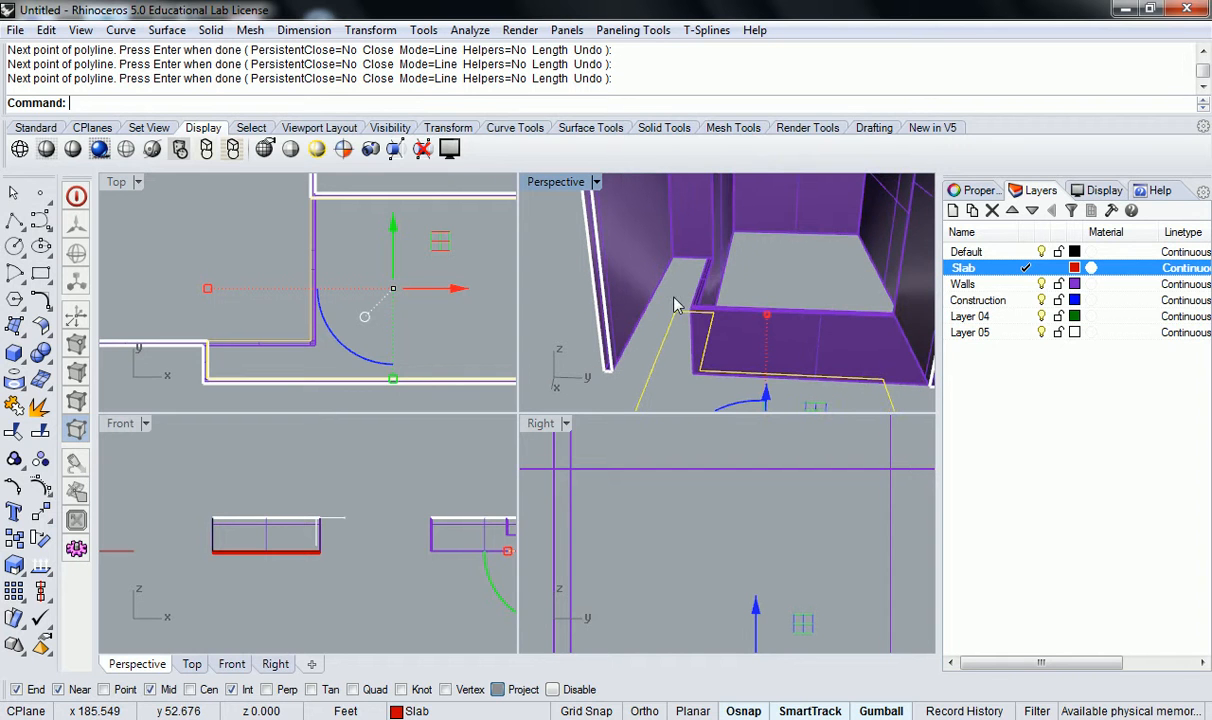
pyautogui.press('Return')
pyautogui.click(673, 298)
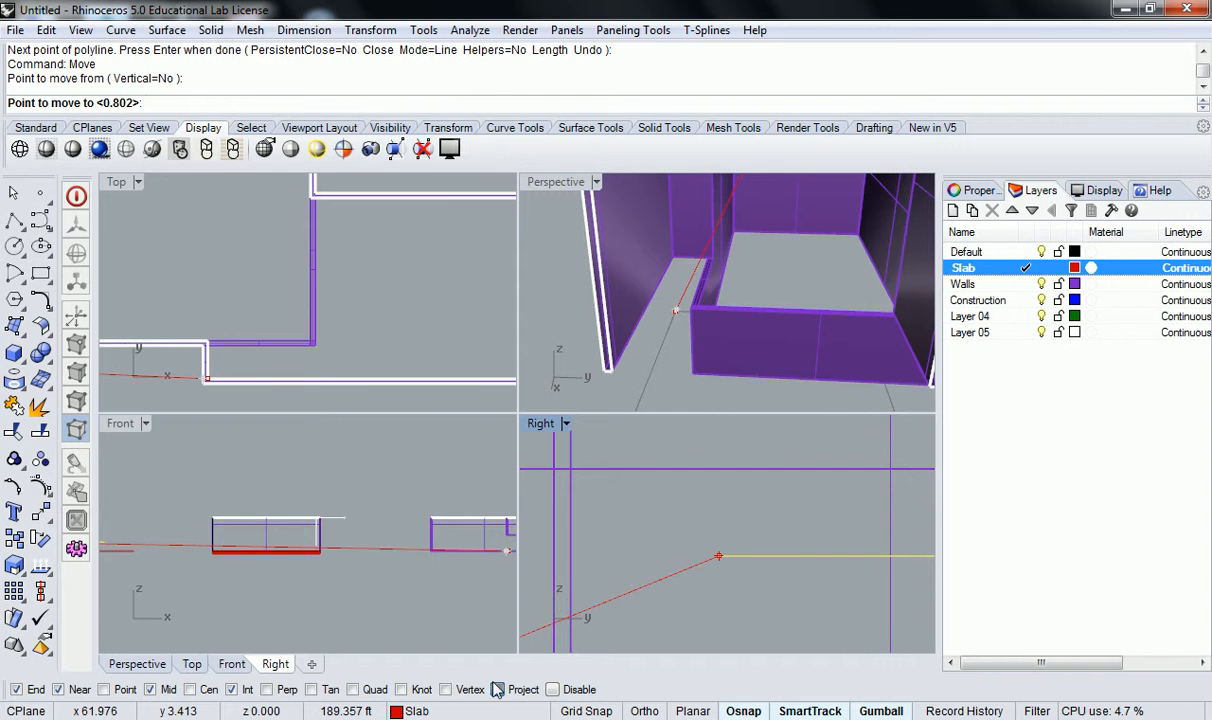
pyautogui.scroll(2, 673, 245)
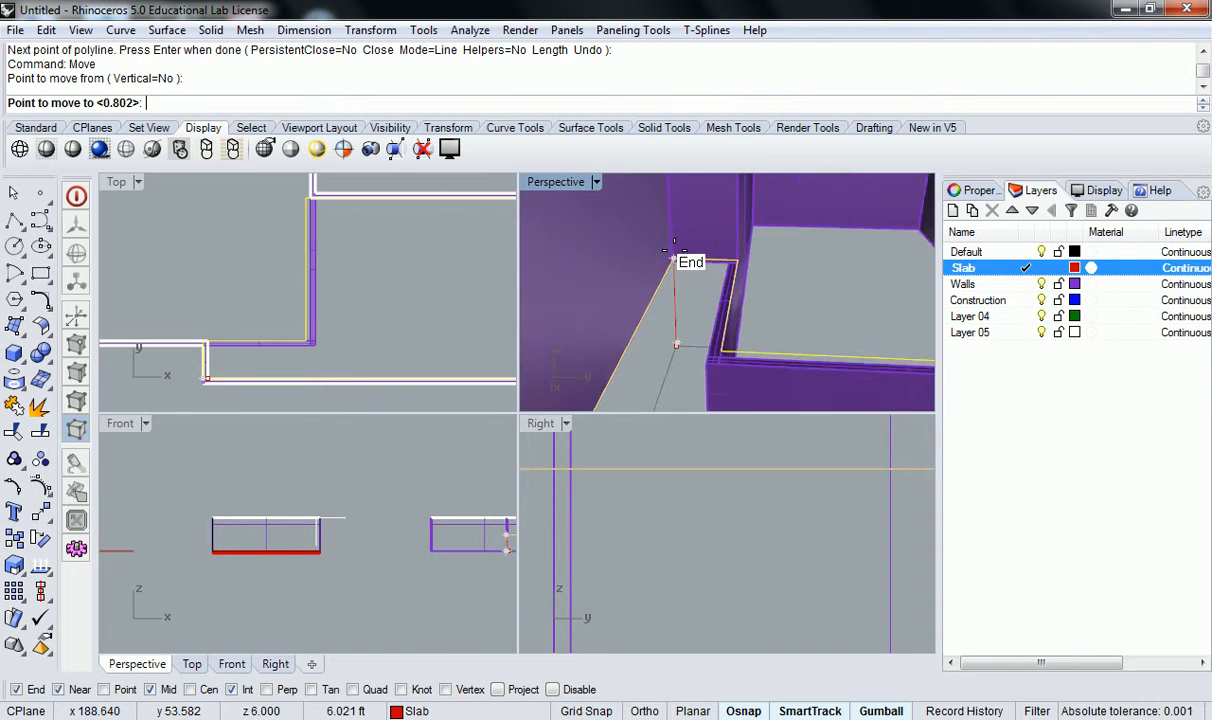
pyautogui.click(675, 268)
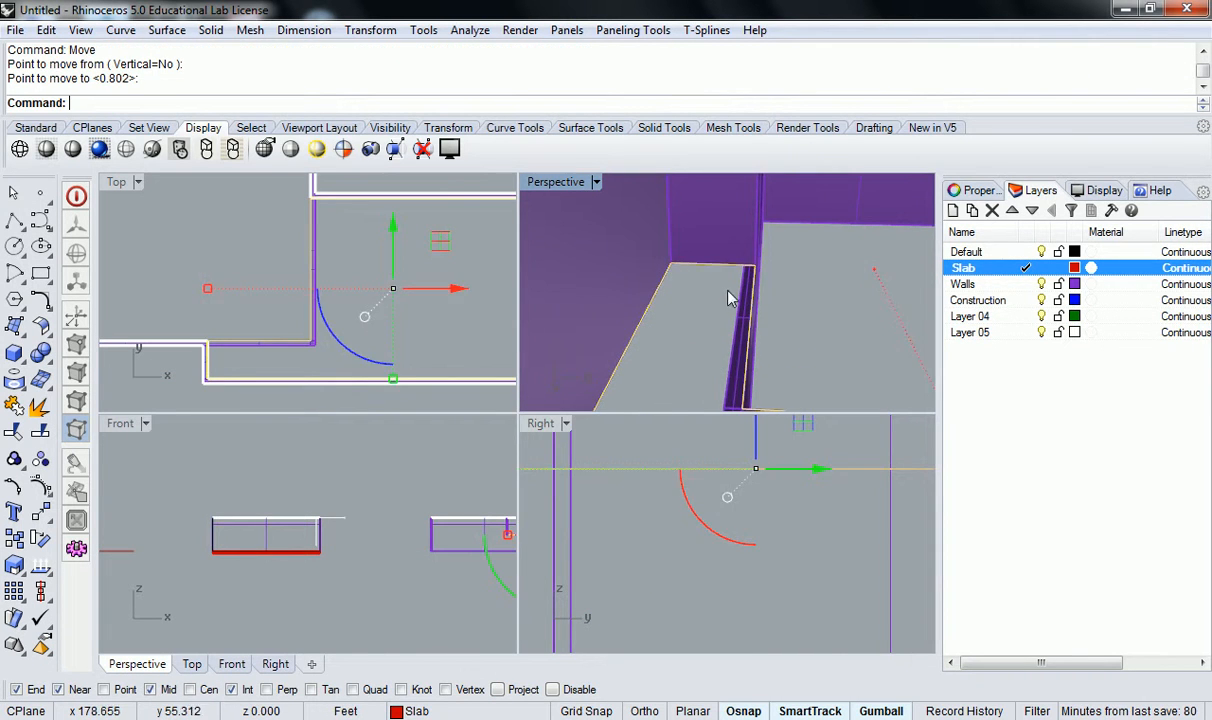
pyautogui.press('Escape')
pyautogui.scroll(-7, 727, 292)
pyautogui.scroll(6, 734, 304)
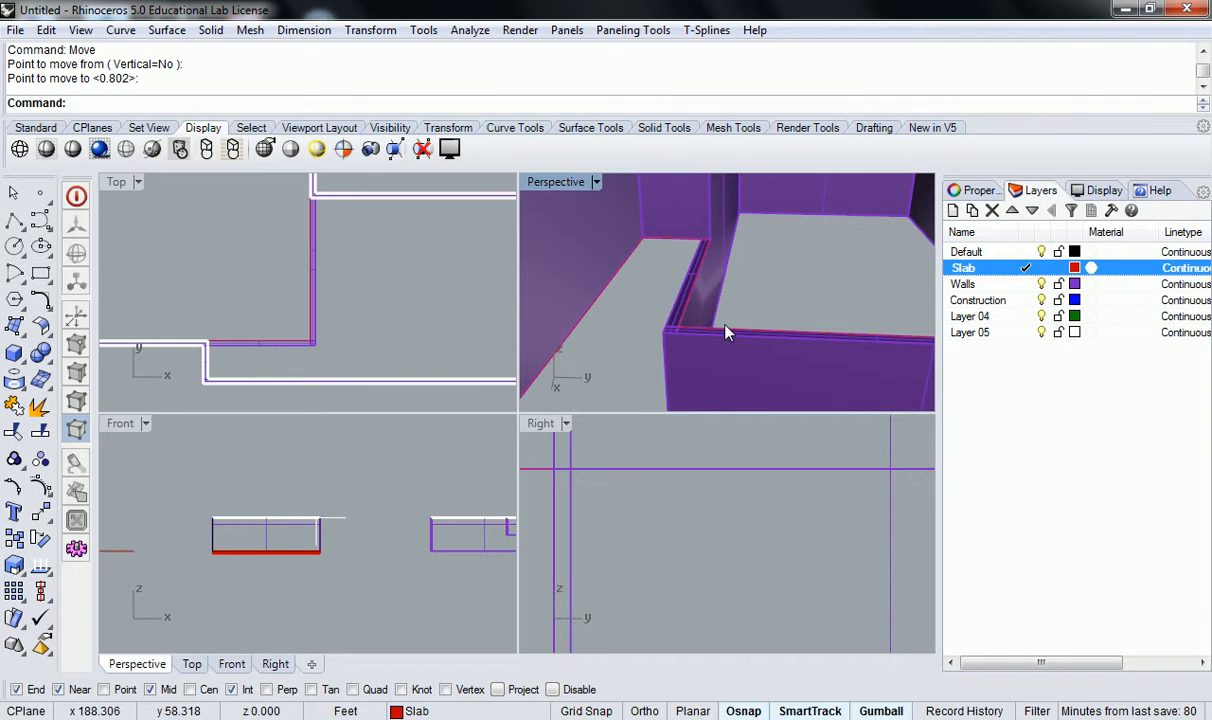
pyautogui.click(727, 336)
pyautogui.click(785, 368)
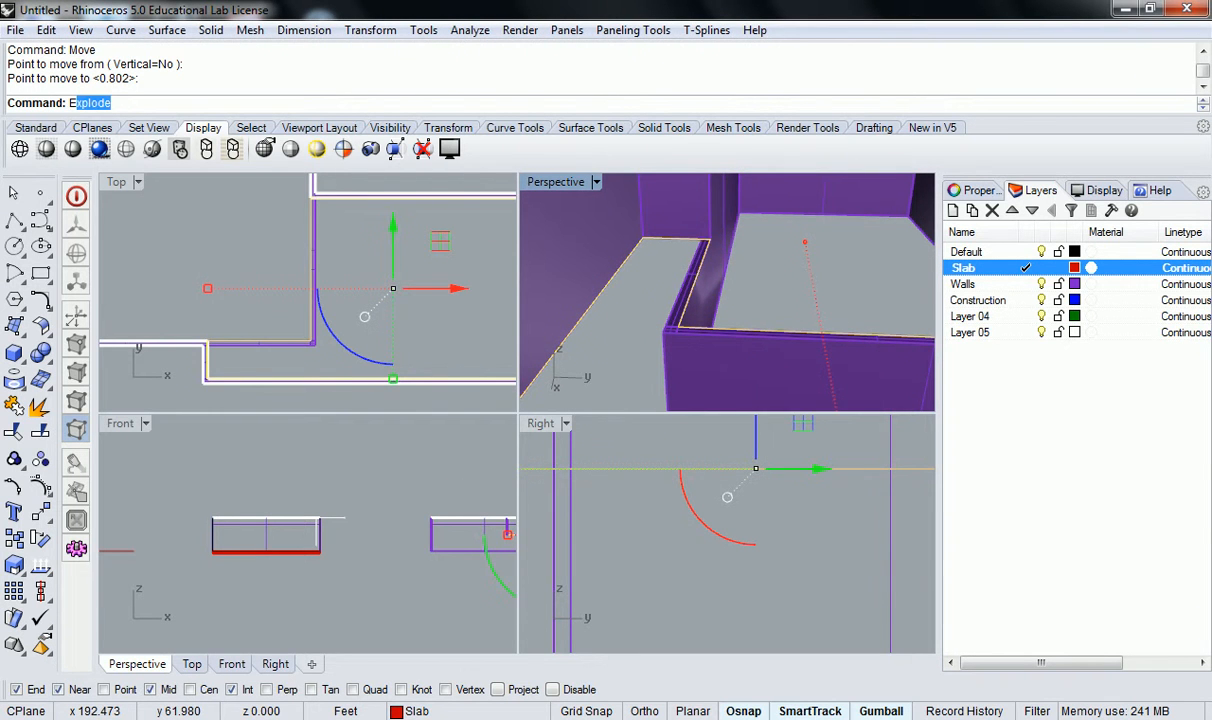
pyautogui.write('deSrf')
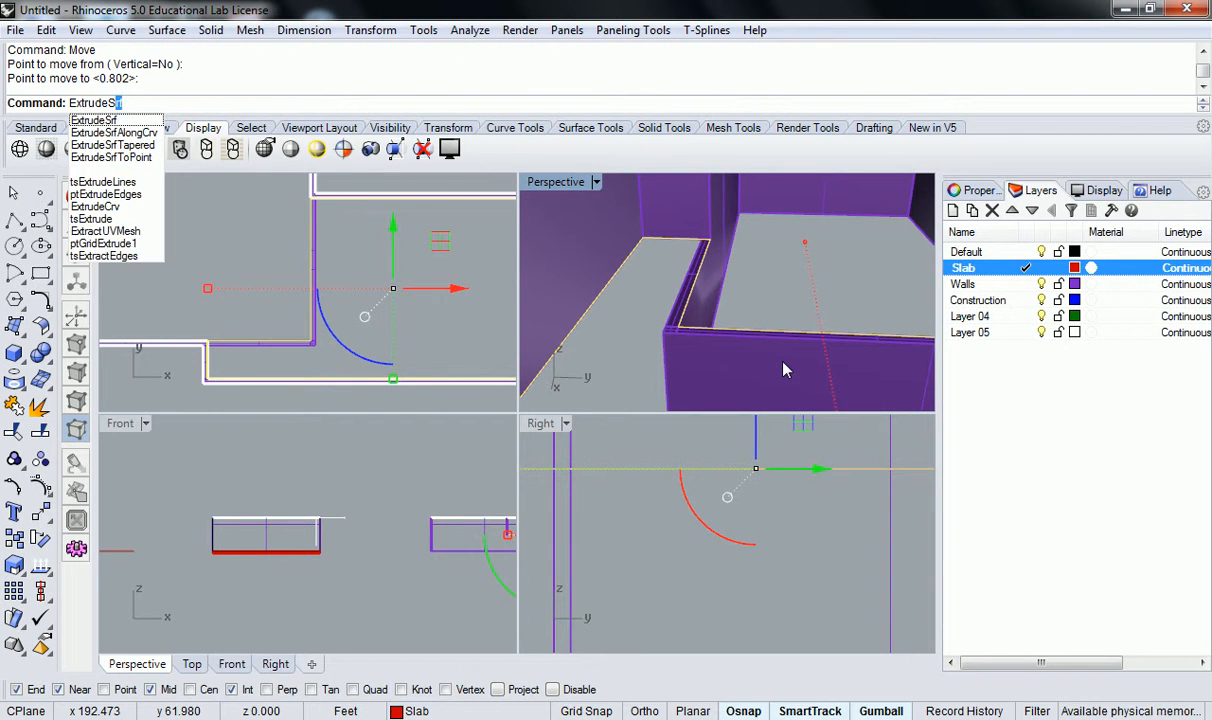
pyautogui.press('Return')
pyautogui.press('Escape')
# Extrude the closed upper floor slab outline 6" with ExtrudeCrv as a solid.
pyautogui.write('Extru')
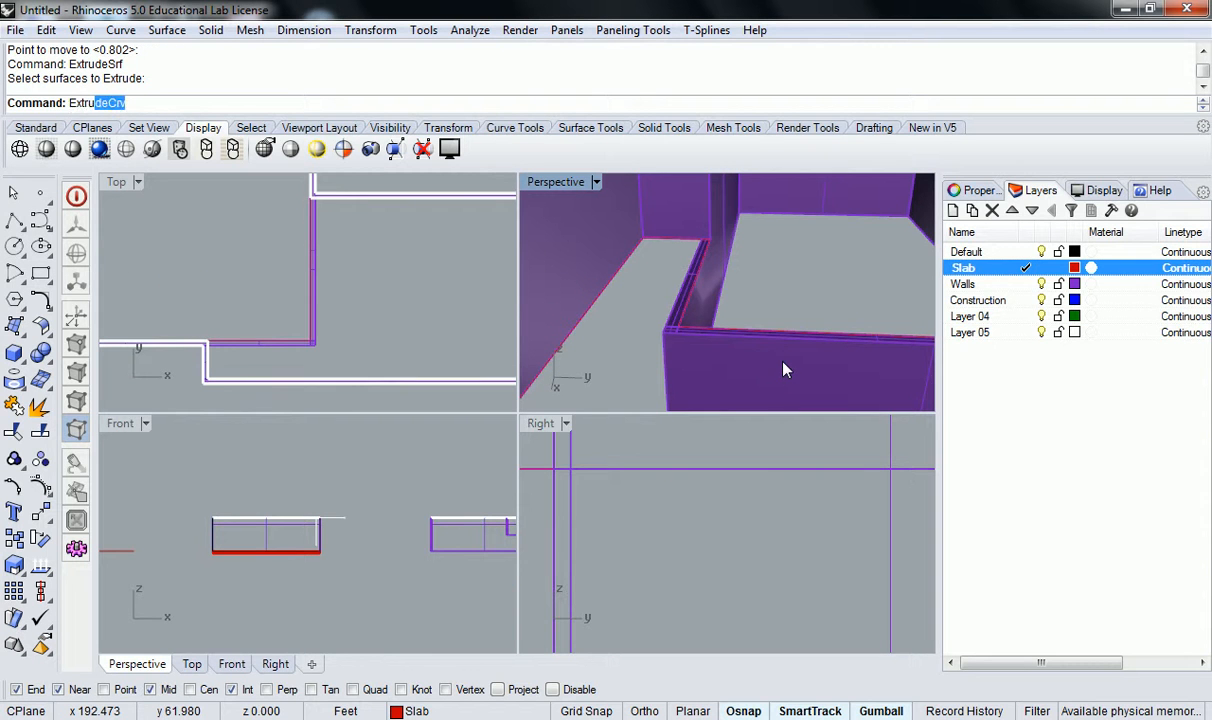
pyautogui.write('ce')
pyautogui.press('BackSpace')
pyautogui.press('BackSpace')
pyautogui.write('s')
pyautogui.press('BackSpace')
pyautogui.write('de')
pyautogui.press('Return')
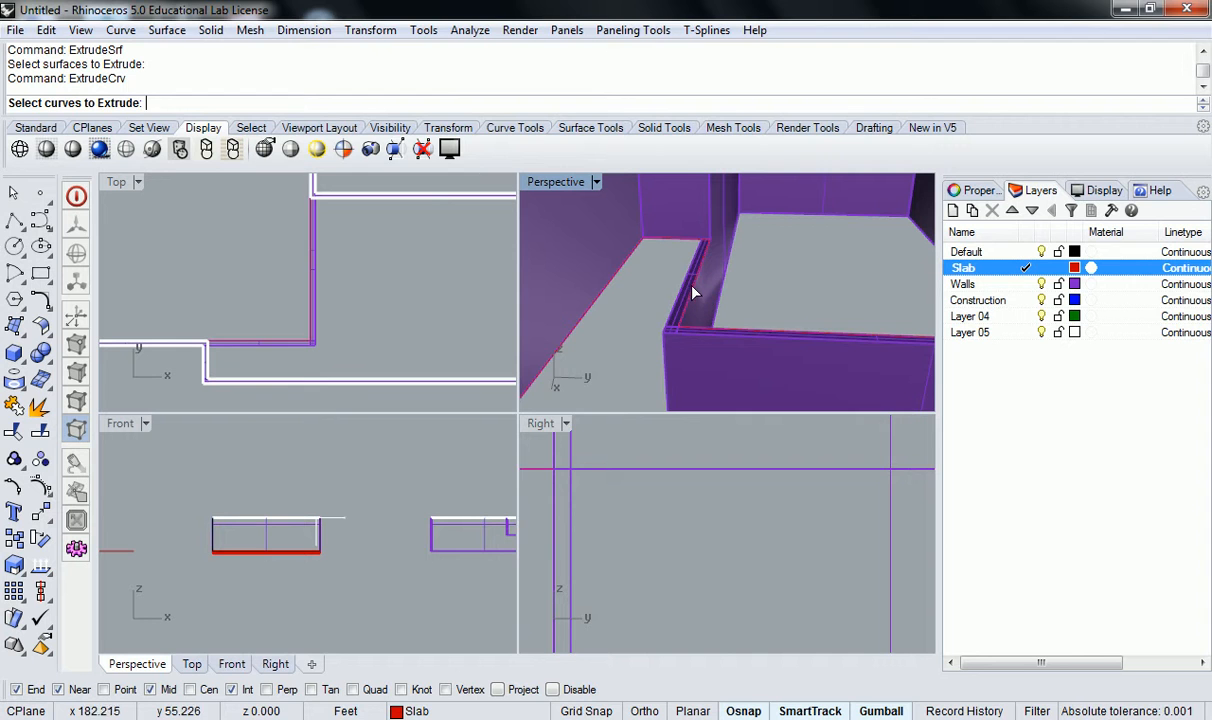
pyautogui.click(693, 290)
pyautogui.click(772, 342)
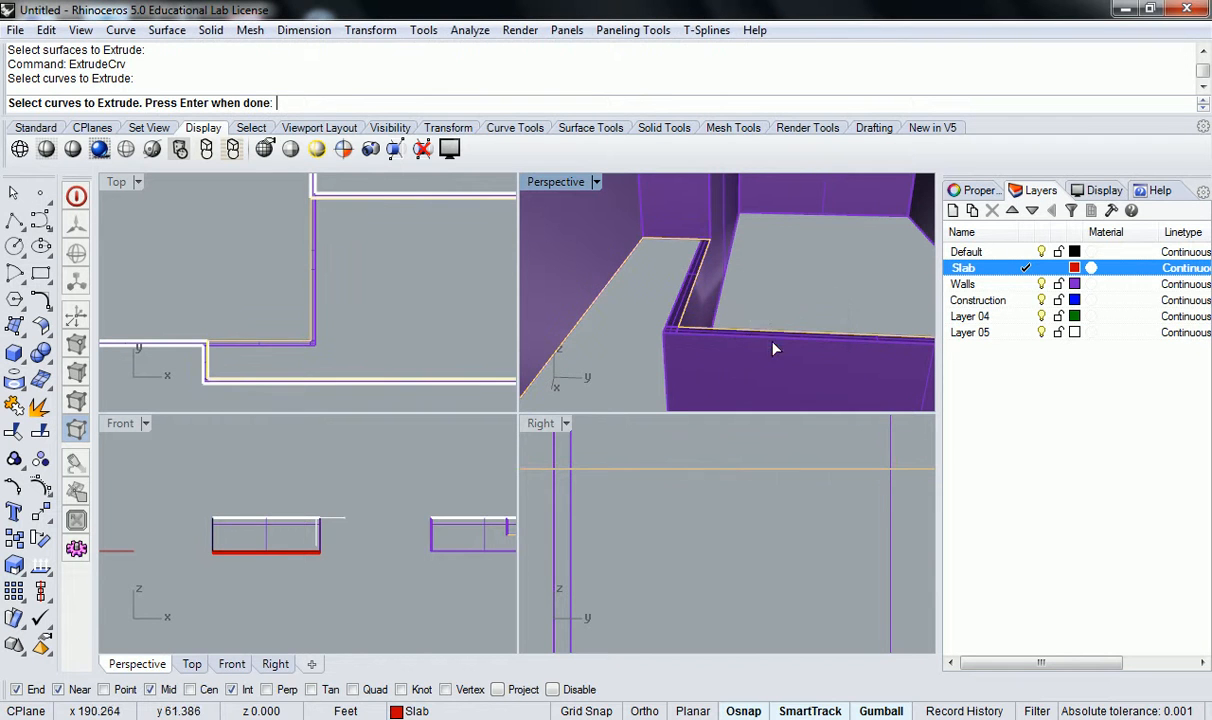
pyautogui.press('Return')
pyautogui.write('6"')
pyautogui.press('Return')
pyautogui.scroll(-3, 727, 244)
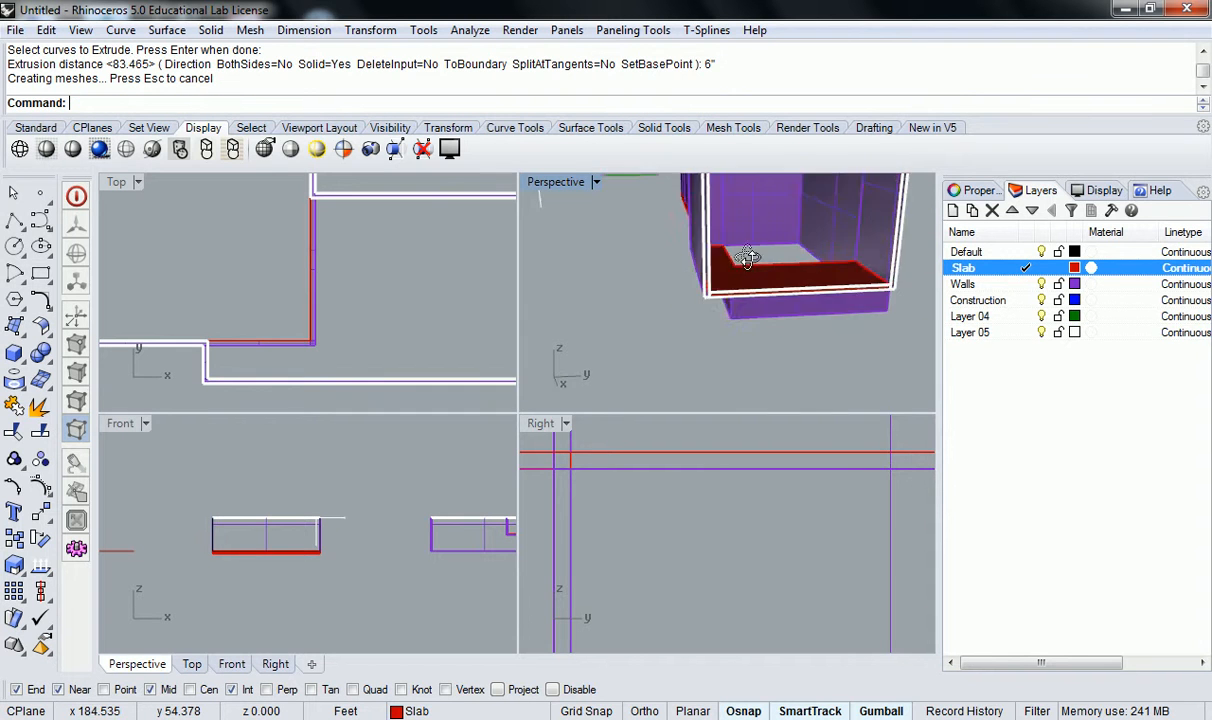
# Examine how the extruded upper slab meets the surrounding walls and the step, in perspective and in plan.
pyautogui.scroll(3, 788, 270)
pyautogui.moveTo(788, 270); pyautogui.dragTo(652, 354, button='right')
pyautogui.scroll(-5, 741, 305)
pyautogui.scroll(5, 695, 376)
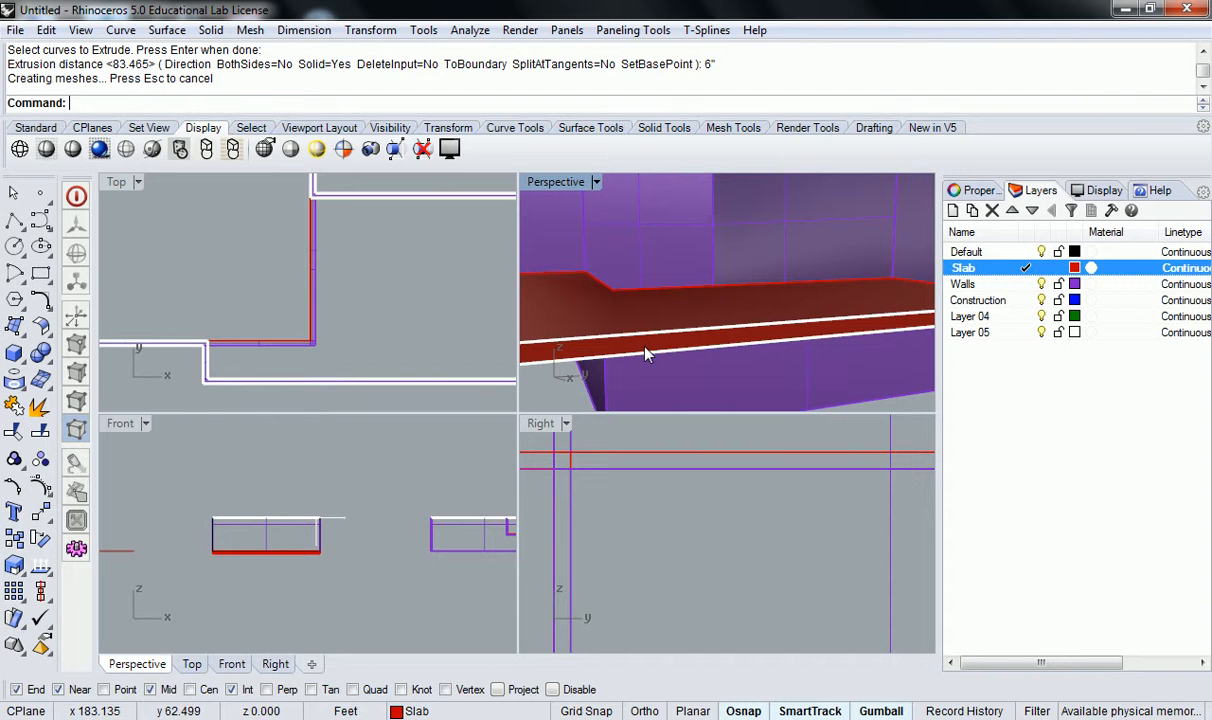
pyautogui.moveTo(645, 354); pyautogui.dragTo(711, 318, button='right')
pyautogui.scroll(5, 697, 337)
pyautogui.moveTo(127, 199); pyautogui.dragTo(336, 246, button='right')
pyautogui.scroll(-2, 324, 238)
pyautogui.moveTo(209, 251); pyautogui.dragTo(154, 248, button='right')
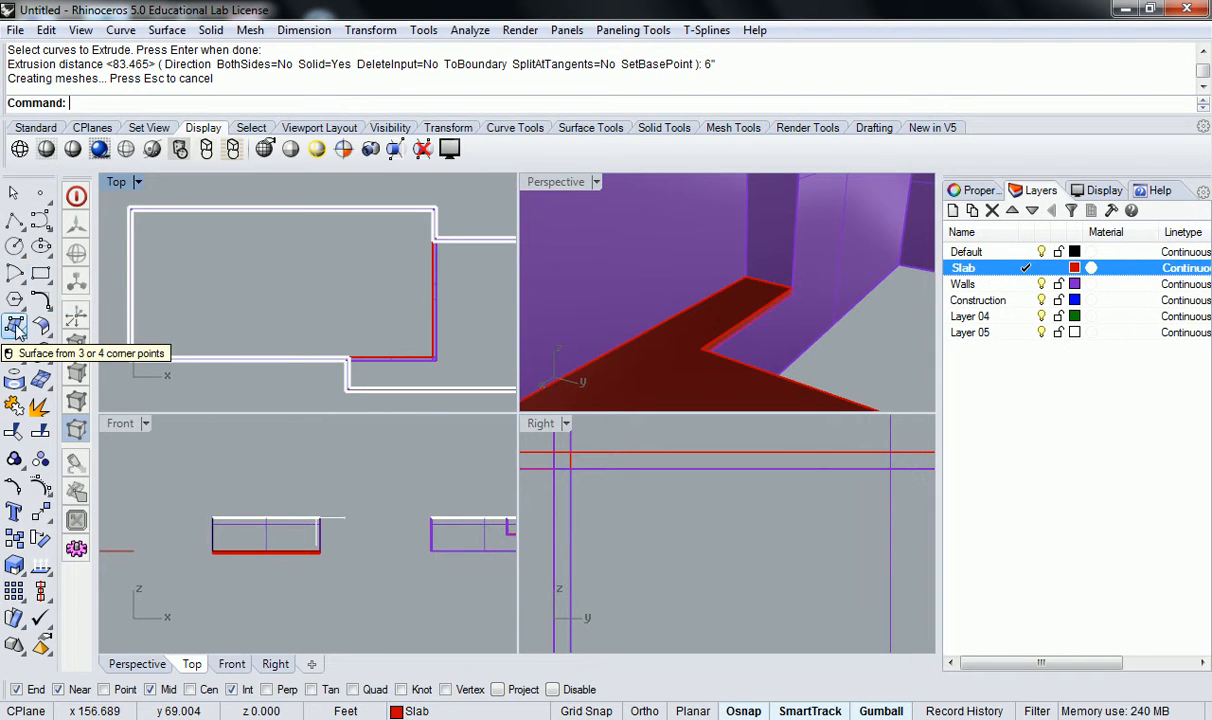
# Create a four-corner surface across the underside of the lower volume, snapping to the bottom corners of its walls.
pyautogui.moveTo(706, 268); pyautogui.dragTo(645, 242, button='right')
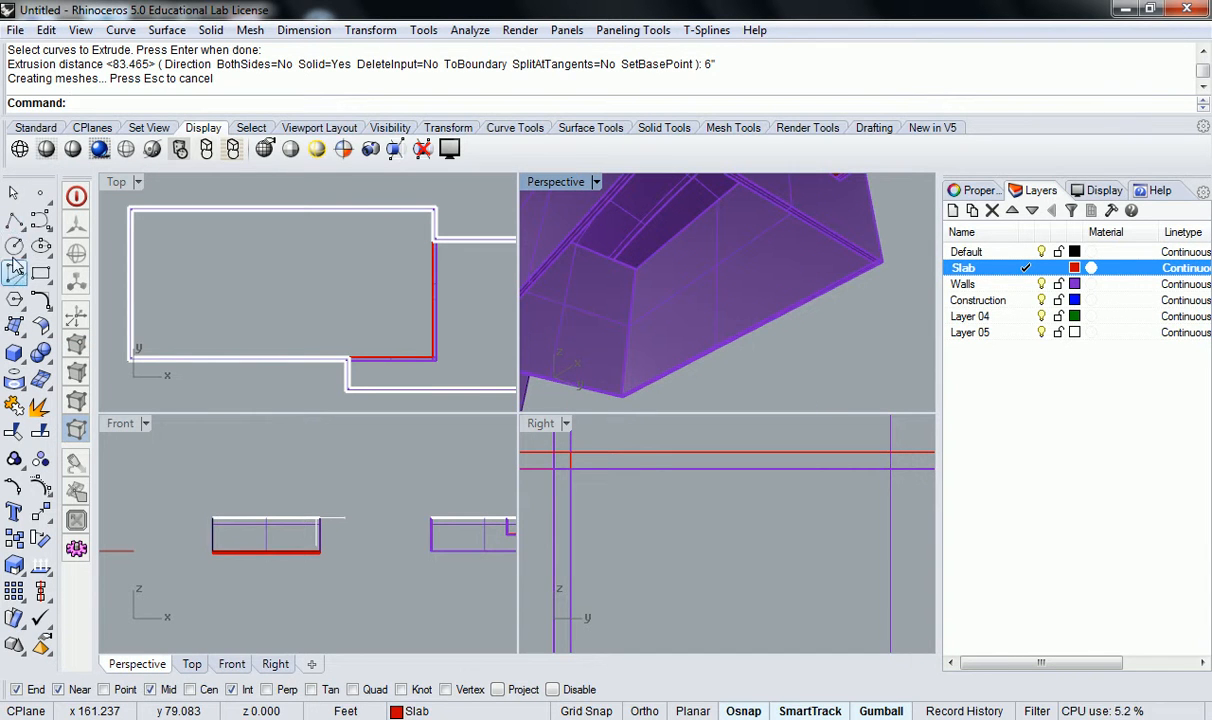
pyautogui.click(15, 328)
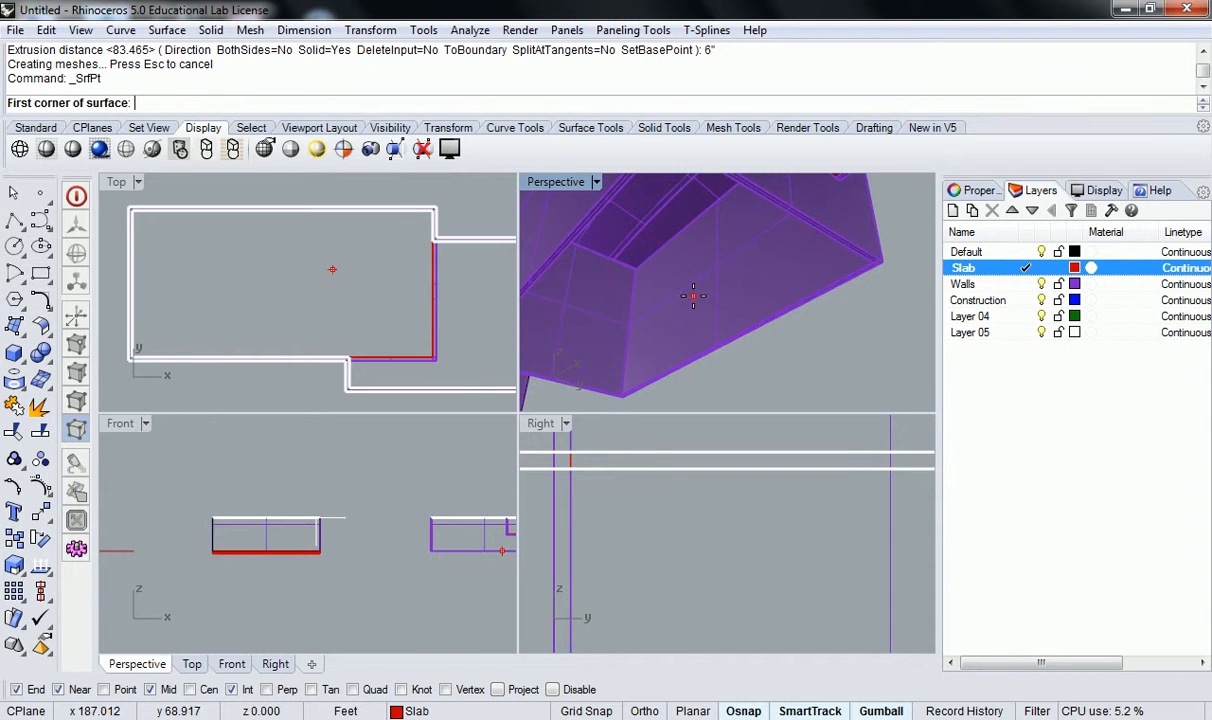
pyautogui.click(873, 263)
pyautogui.scroll(-4, 773, 250)
pyautogui.scroll(4, 706, 198)
pyautogui.click(721, 183)
pyautogui.moveTo(568, 320); pyautogui.dragTo(614, 279, button='right')
pyautogui.scroll(-3, 614, 279)
pyautogui.scroll(2, 668, 323)
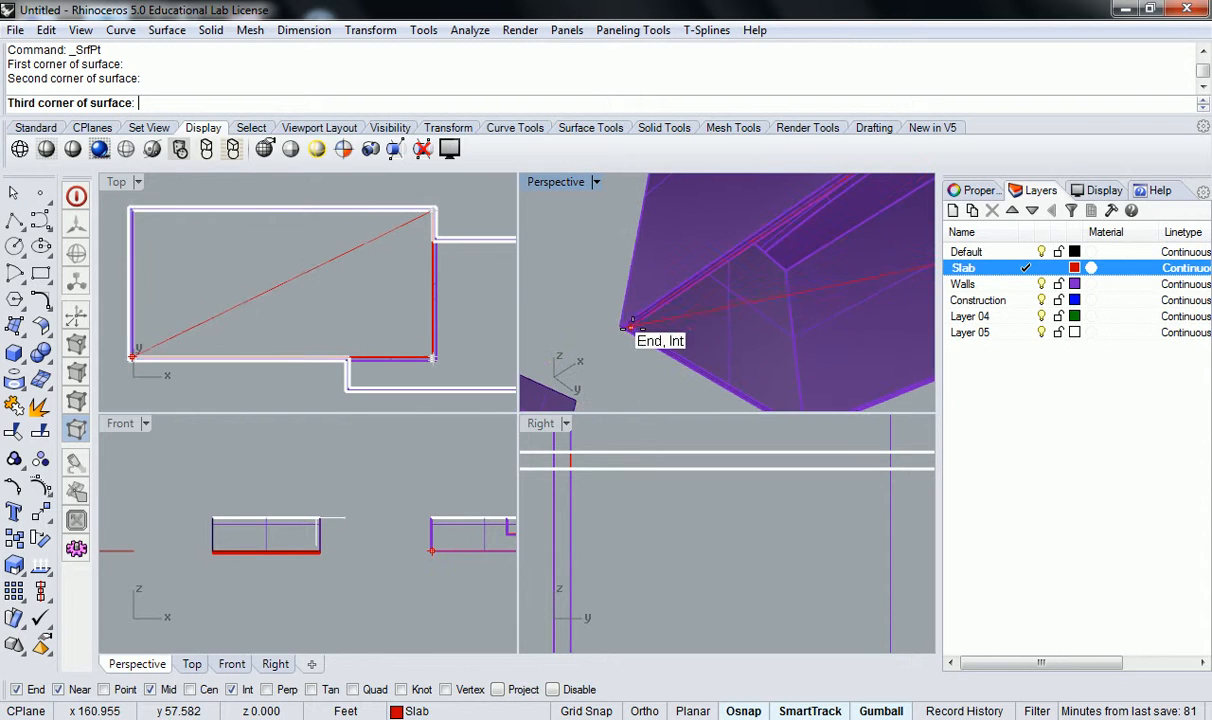
pyautogui.click(631, 326)
pyautogui.scroll(-2, 698, 333)
pyautogui.scroll(3, 680, 375)
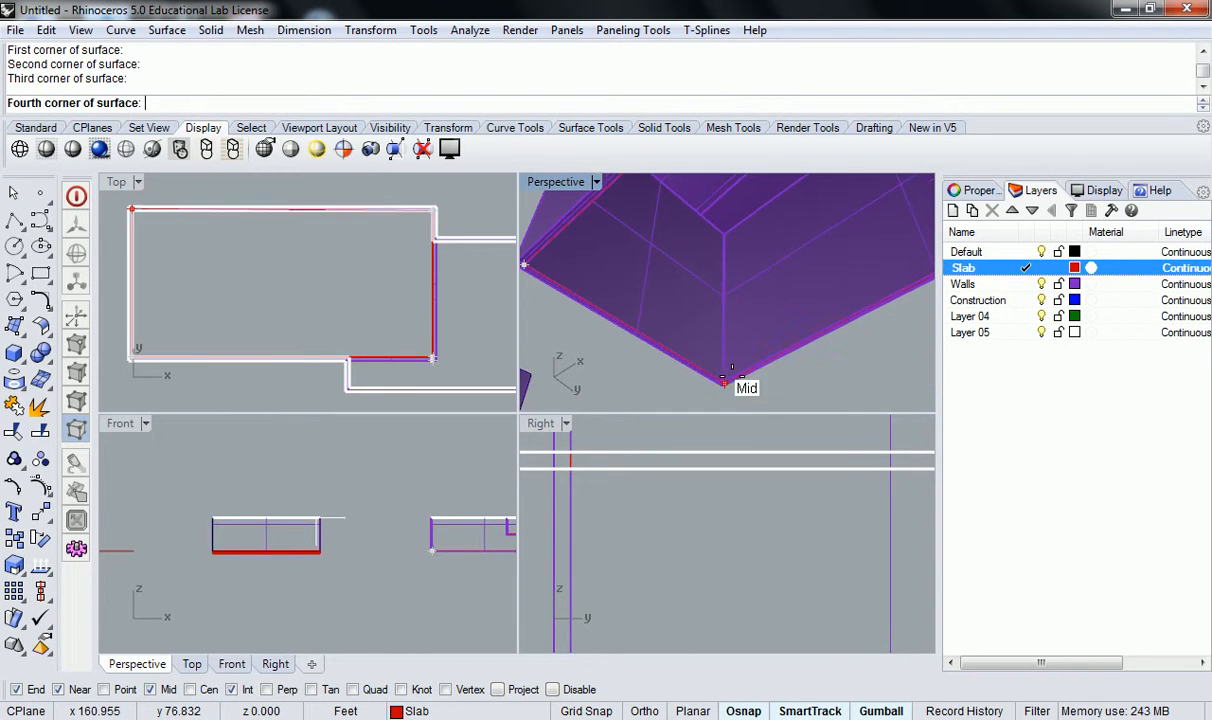
pyautogui.click(672, 380)
pyautogui.scroll(-4, 745, 358)
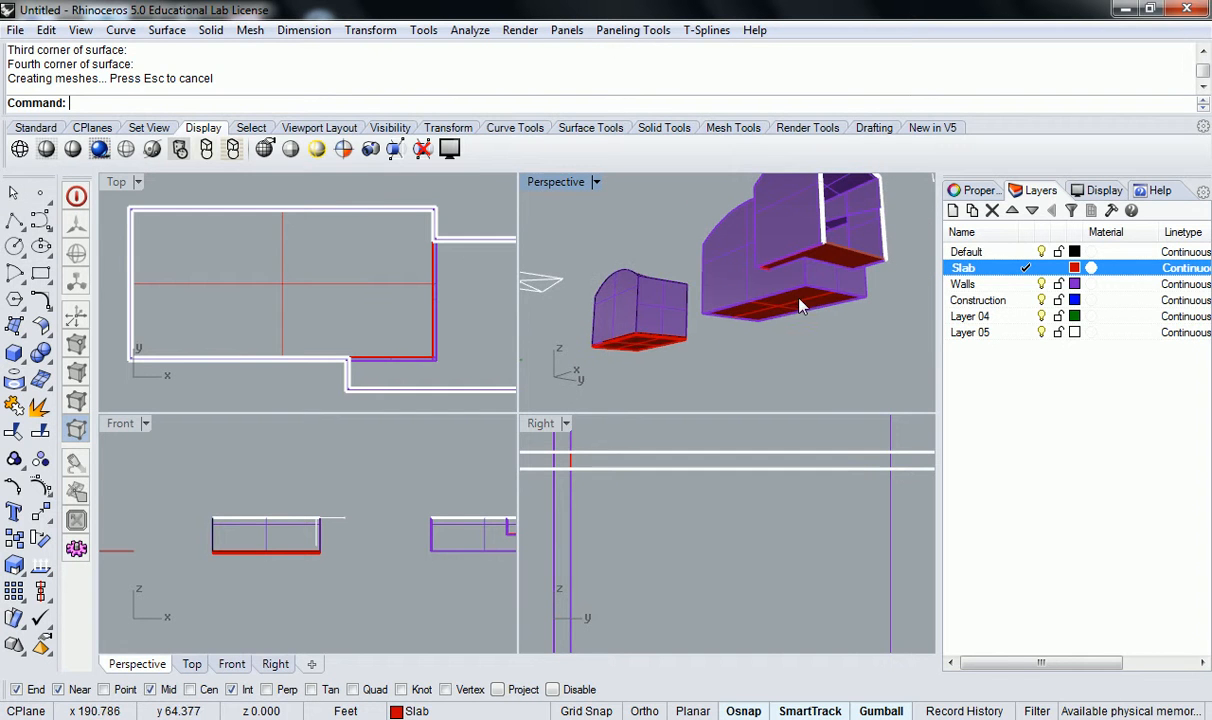
pyautogui.click(361, 284)
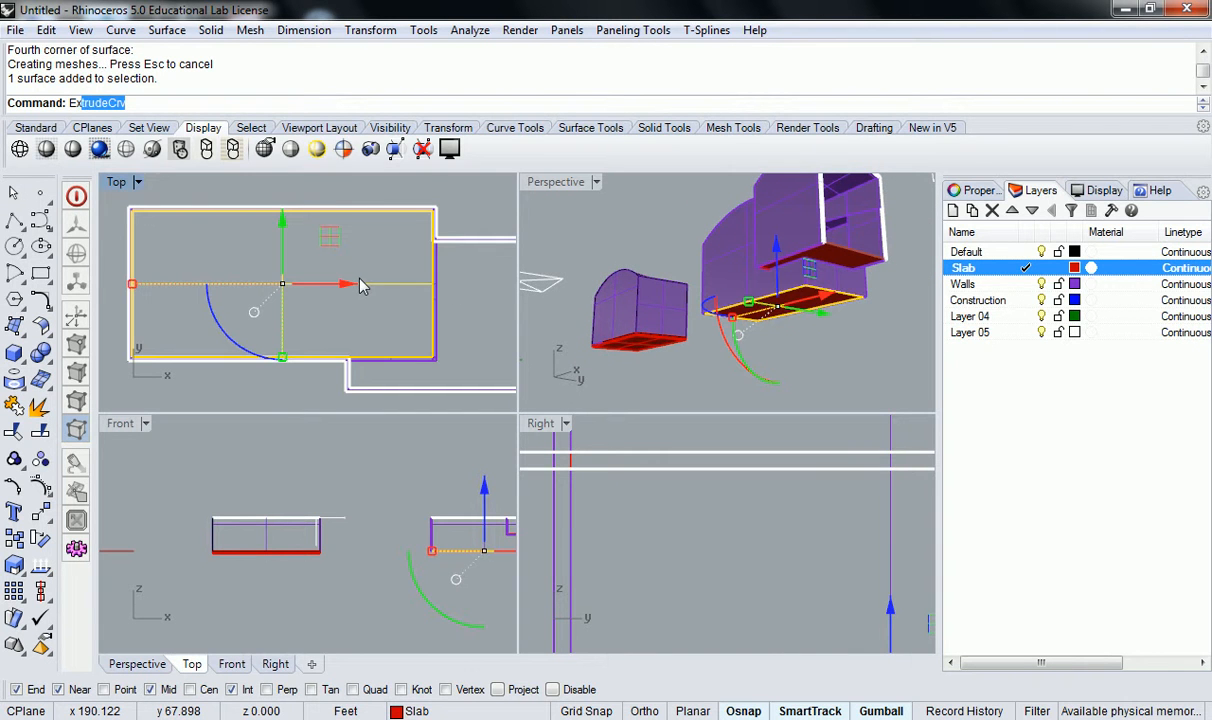
pyautogui.press('Return')
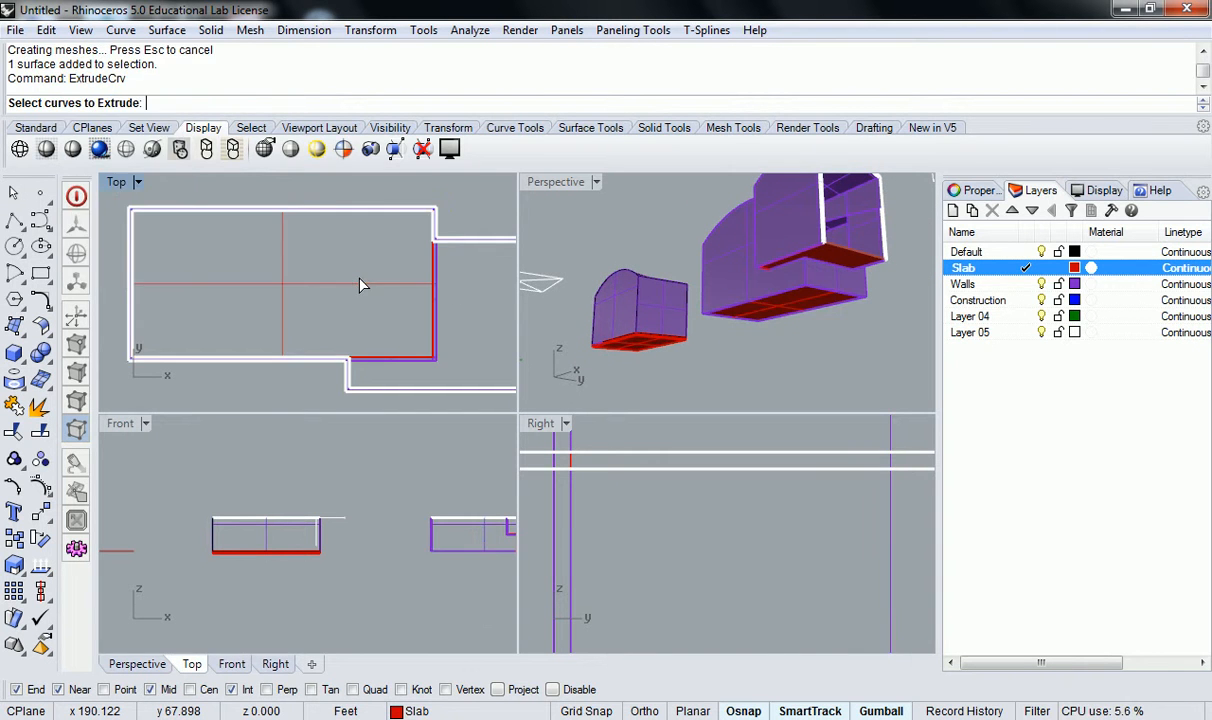
pyautogui.press('Return')
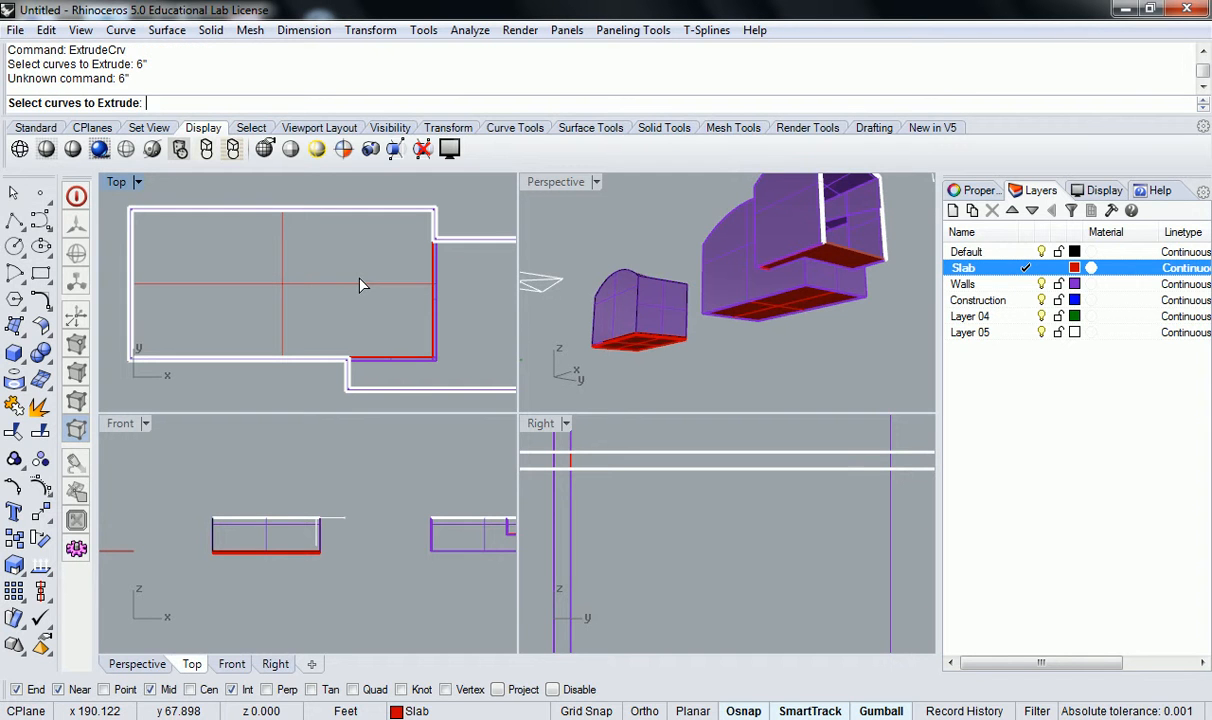
pyautogui.press('Escape')
# Move the vertical clipping plane along the building so the section cuts through the lower room only.
pyautogui.scroll(10, 700, 310)
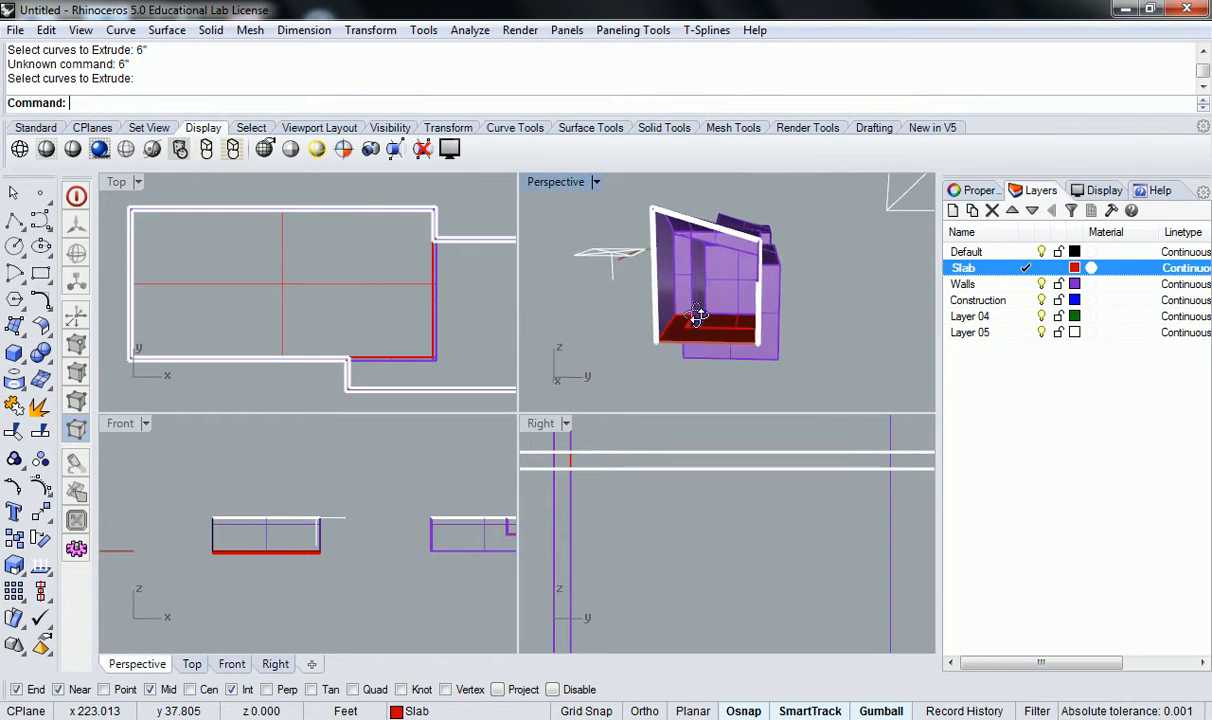
pyautogui.scroll(-5, 708, 362)
pyautogui.click(765, 342)
pyautogui.press('Escape')
pyautogui.scroll(-8, 775, 300)
pyautogui.moveTo(763, 243); pyautogui.dragTo(730, 310, button='right')
pyautogui.click(891, 223)
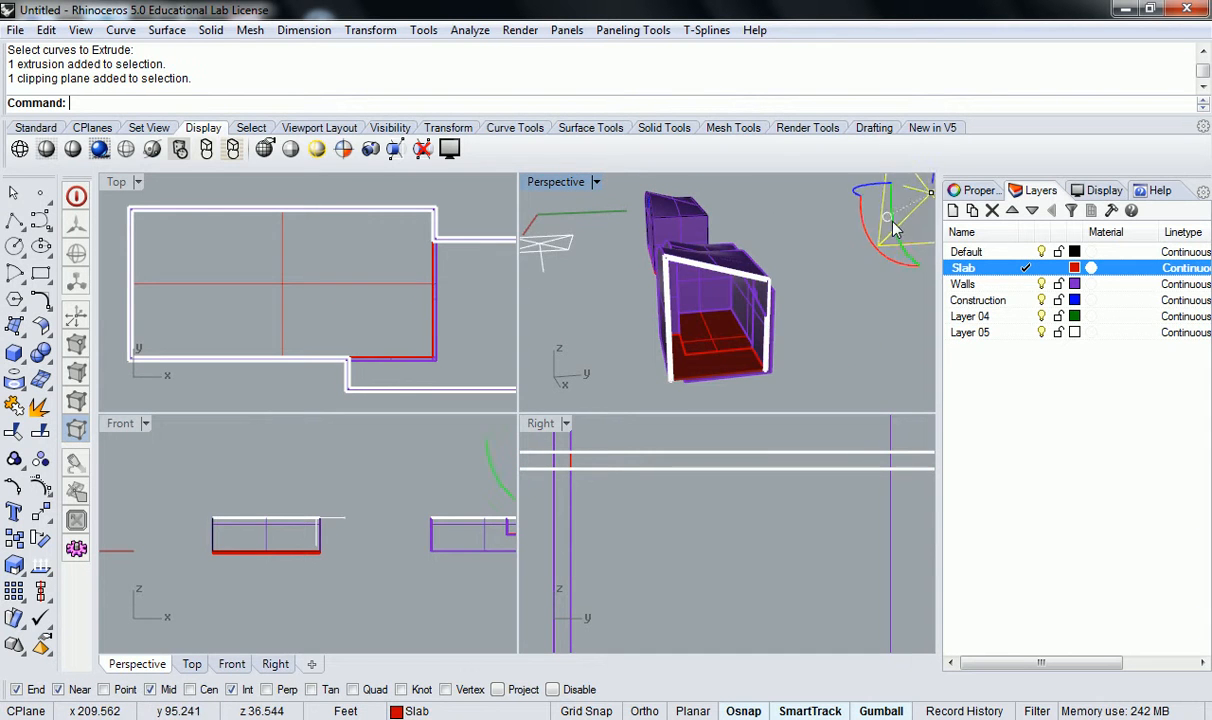
pyautogui.keyDown('shift'); pyautogui.moveTo(893, 228); pyautogui.dragTo(789, 270, button='right'); pyautogui.keyUp('shift')
pyautogui.moveTo(811, 297); pyautogui.dragTo(785, 260)
pyautogui.scroll(6, 660, 350)
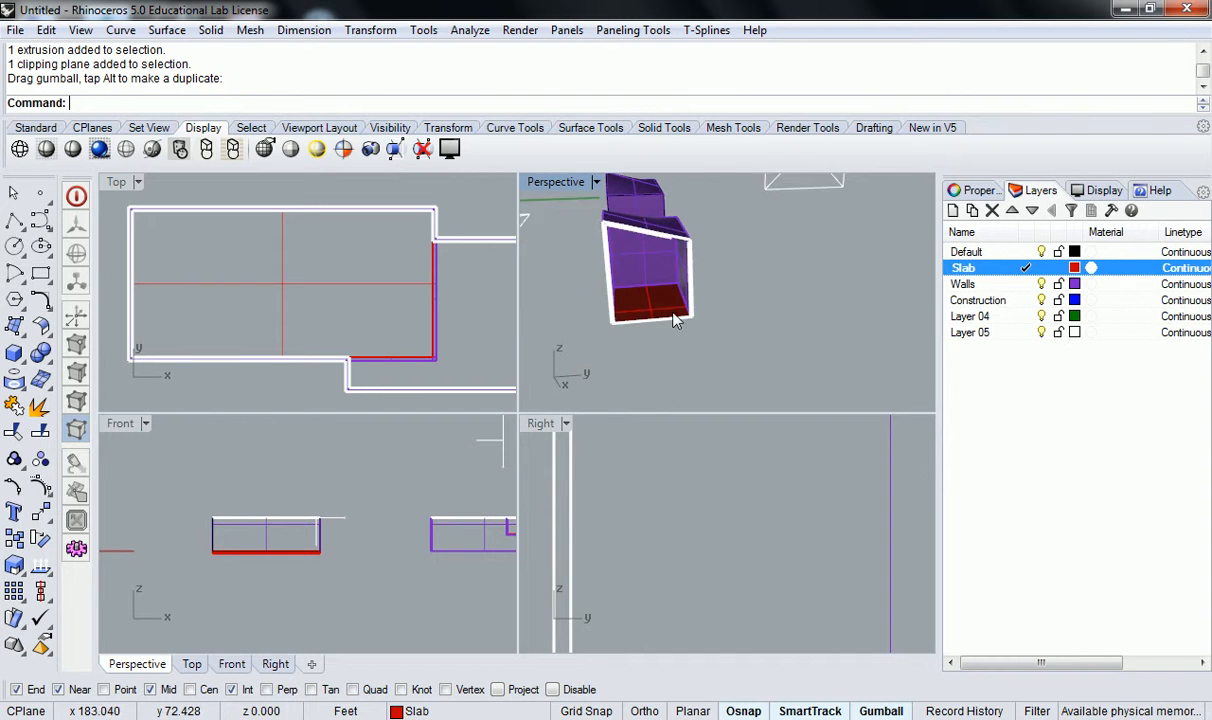
pyautogui.scroll(-3, 655, 325)
pyautogui.click(657, 300)
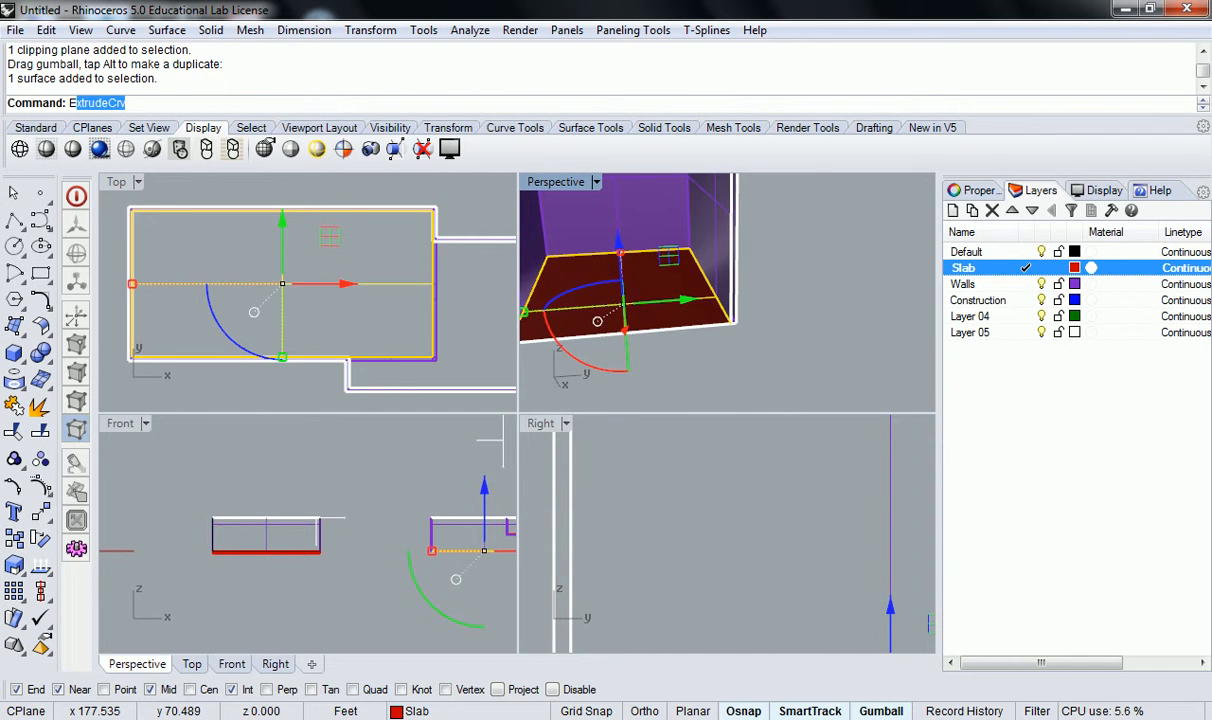
pyautogui.press('Return')
pyautogui.press('Escape')
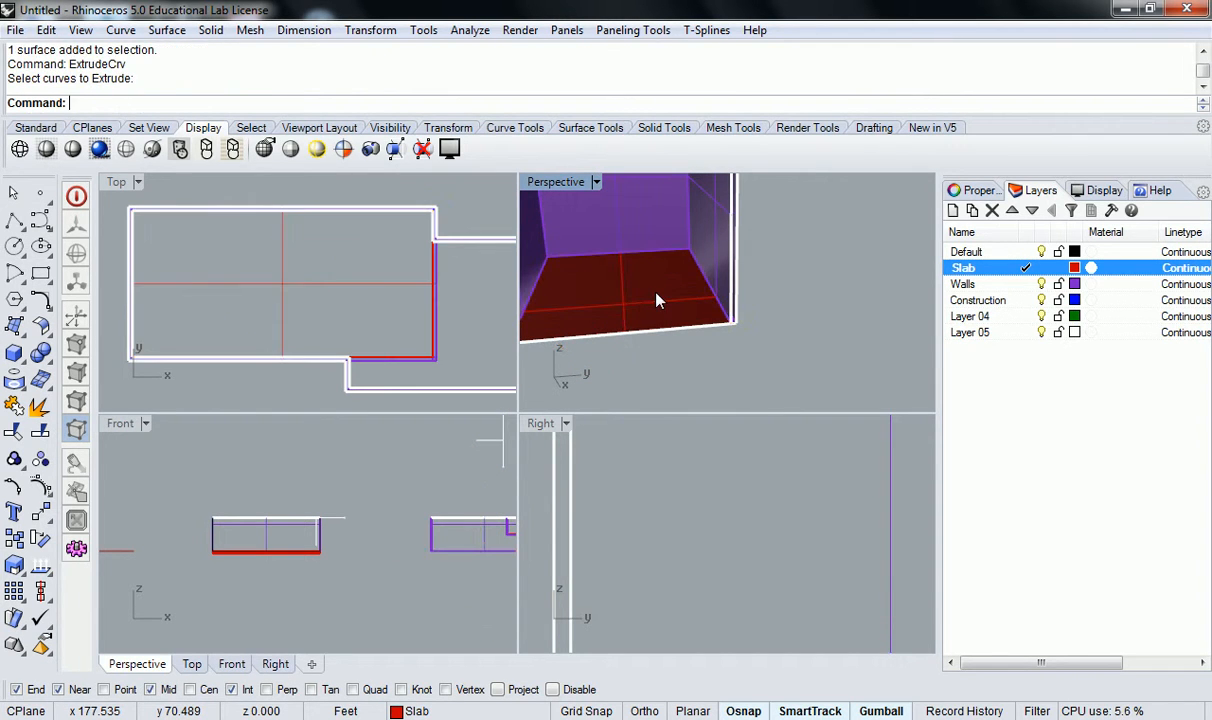
# Extrude the lower floor surface 6" with ExtrudeSrf as a solid slab.
pyautogui.write('ExtrudeS')
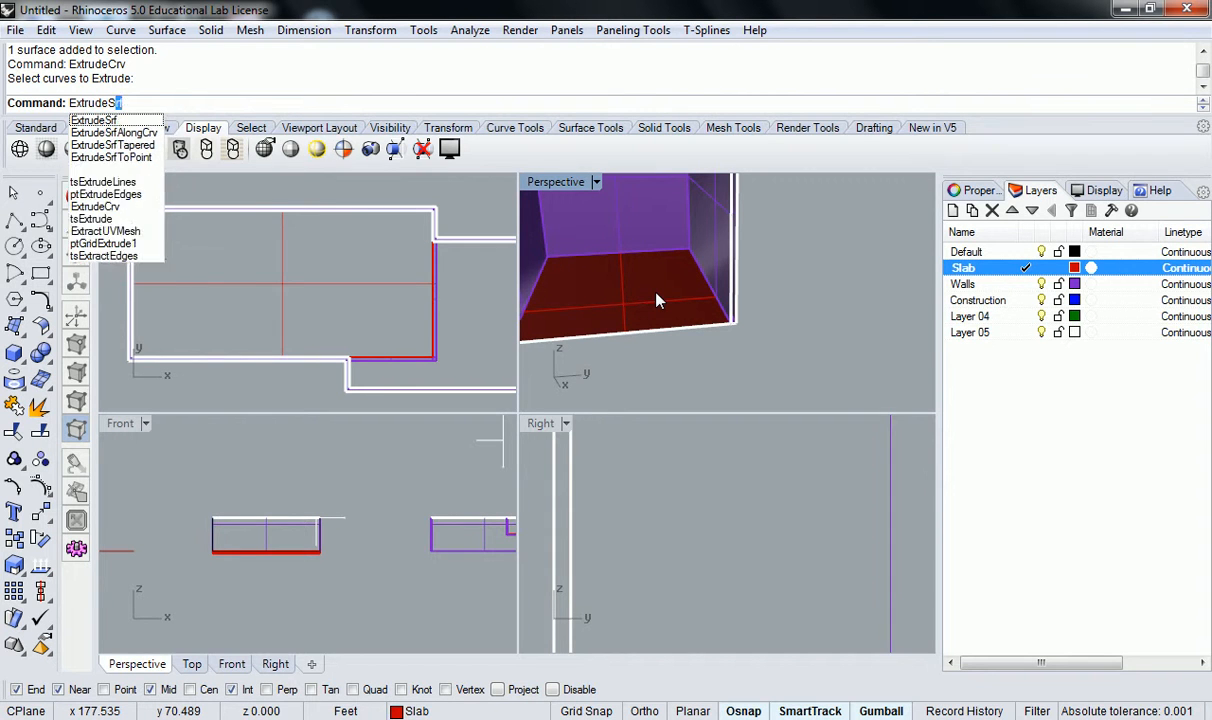
pyautogui.press('Return')
pyautogui.click(657, 300)
pyautogui.press('Return')
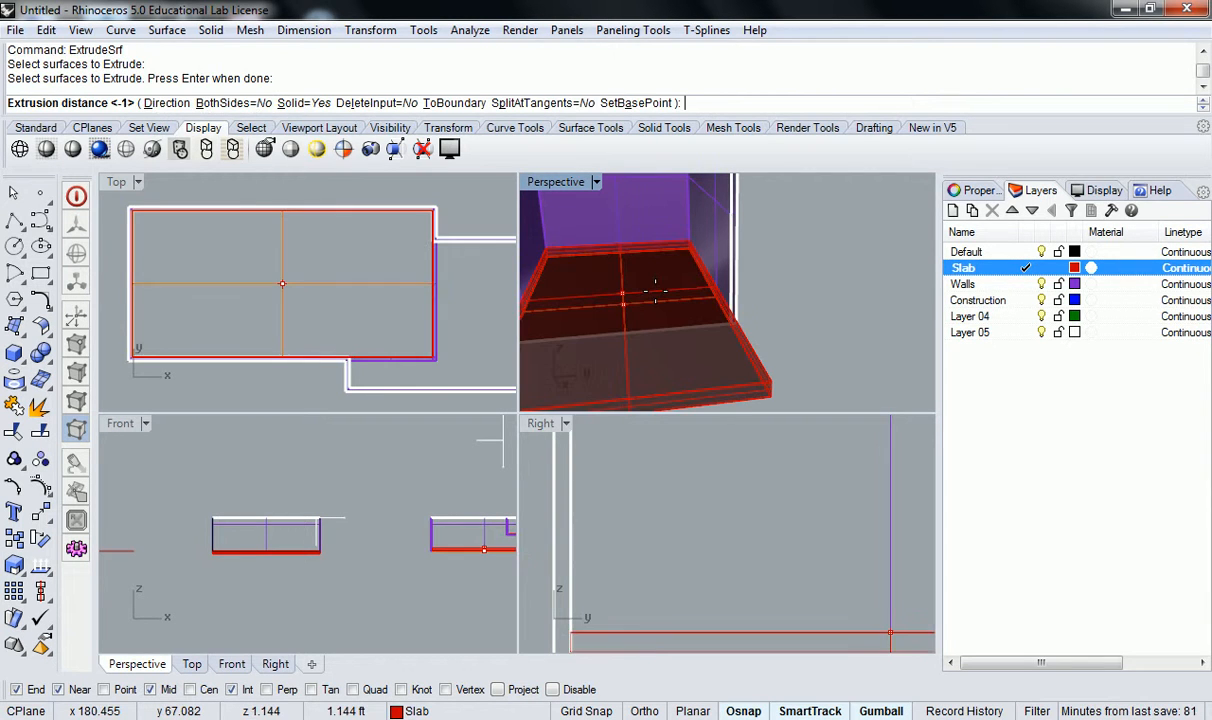
pyautogui.write('6"')
pyautogui.press('Return')
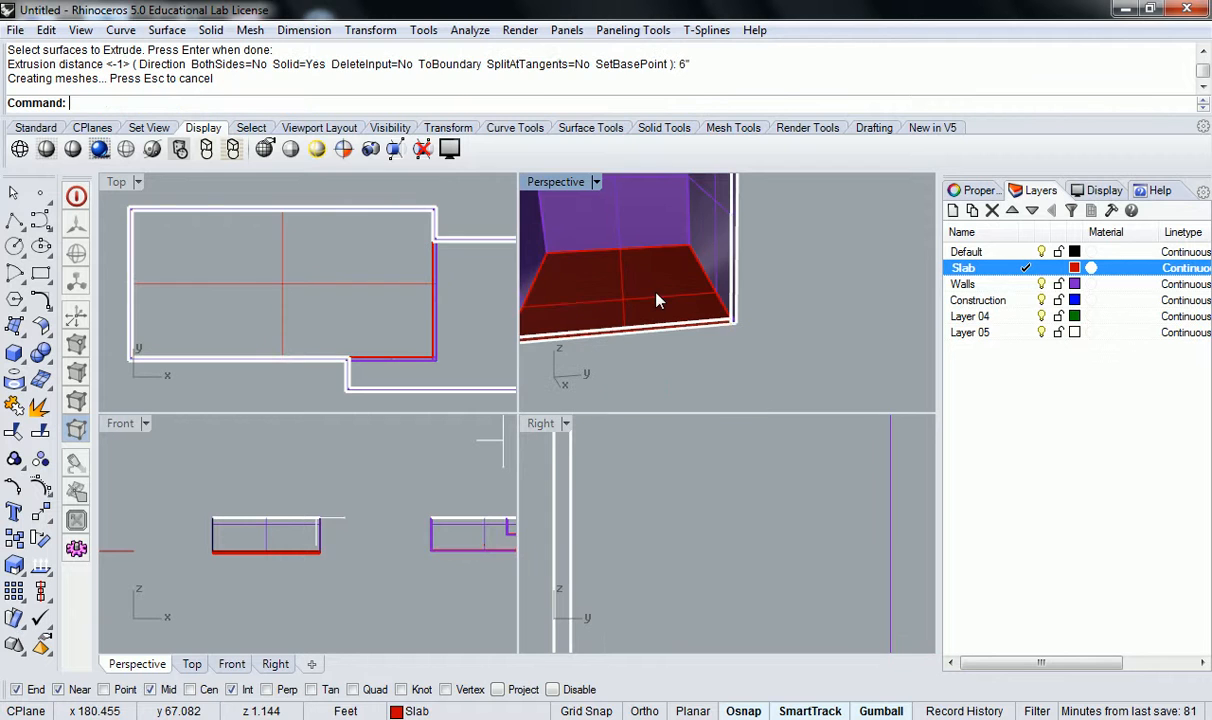
# Examine the thickened lower slab and how the walls and roof meet inside the sectioned room.
pyautogui.scroll(-6, 685, 277)
pyautogui.keyDown('shift'); pyautogui.moveTo(685, 277); pyautogui.dragTo(795, 300, button='right'); pyautogui.keyUp('shift')
pyautogui.scroll(6, 779, 284)
pyautogui.scroll(-3, 644, 341)
pyautogui.moveTo(787, 350); pyautogui.dragTo(695, 252, button='right')
pyautogui.scroll(6, 807, 200)
pyautogui.click(622, 249)
pyautogui.press('Escape')
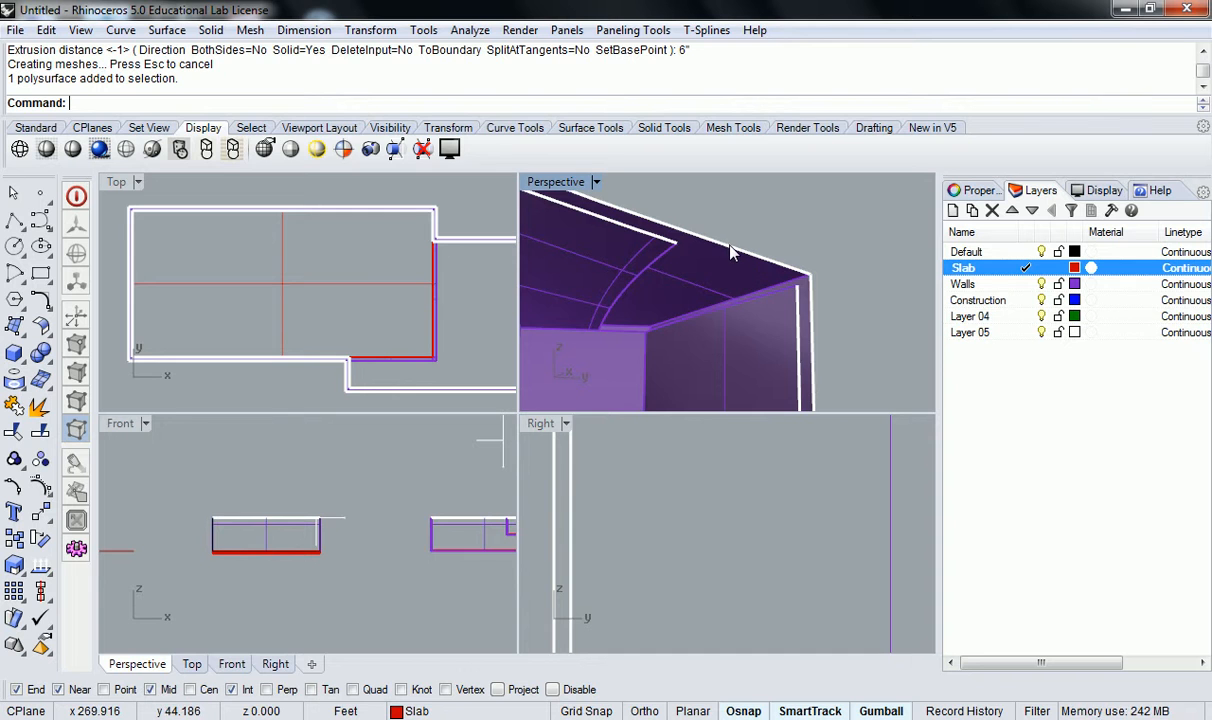
# Move the vertical clipping plane back toward the stepped end so the section cuts through the upper slab, and deselect it.
pyautogui.scroll(-1, 730, 246)
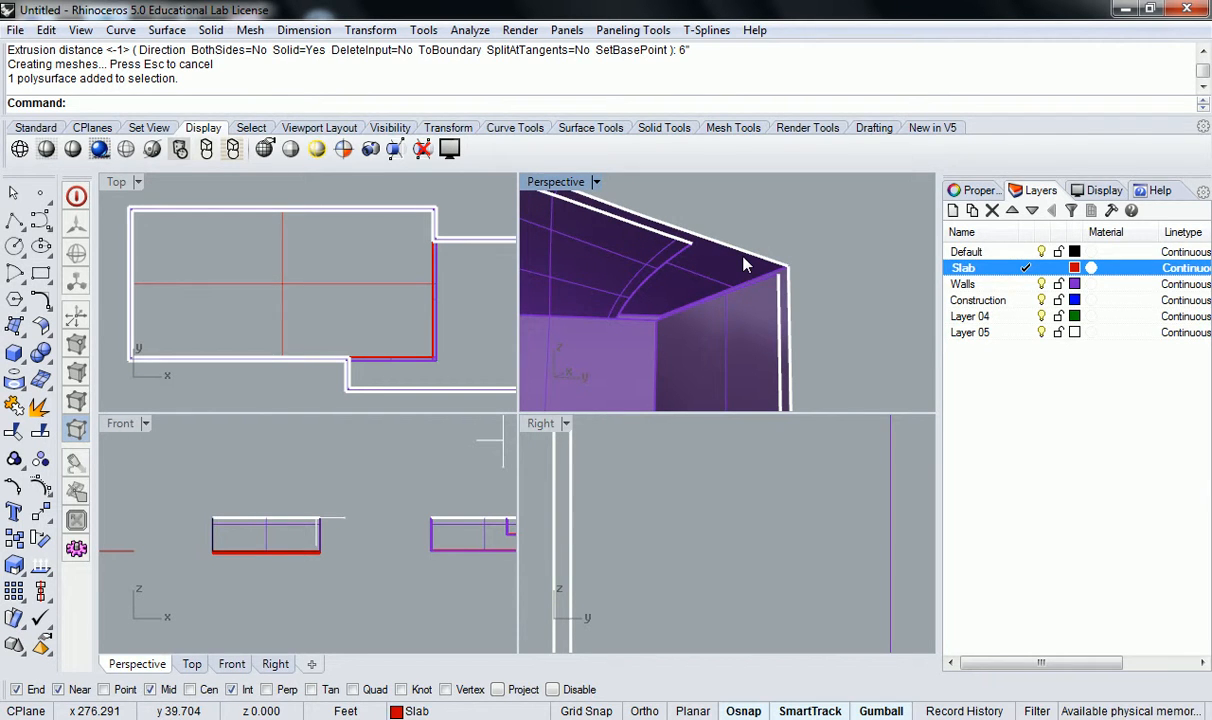
pyautogui.scroll(-5, 743, 259)
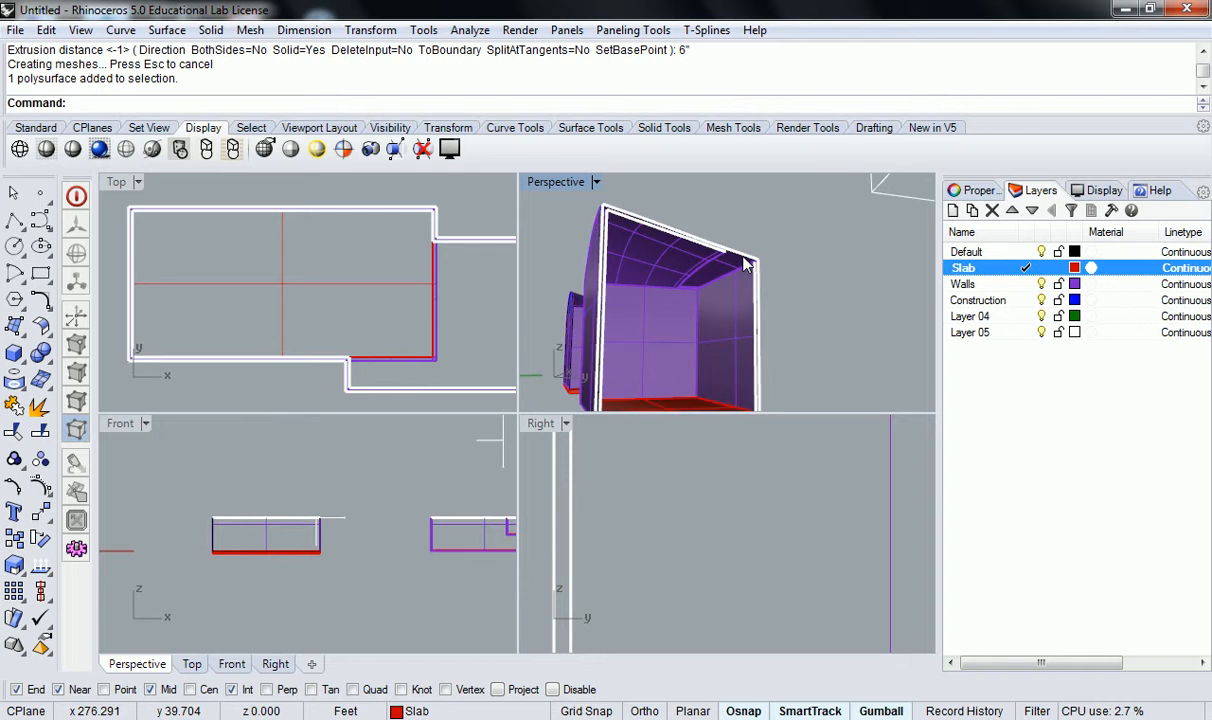
pyautogui.moveTo(745, 263); pyautogui.dragTo(776, 290, button='right')
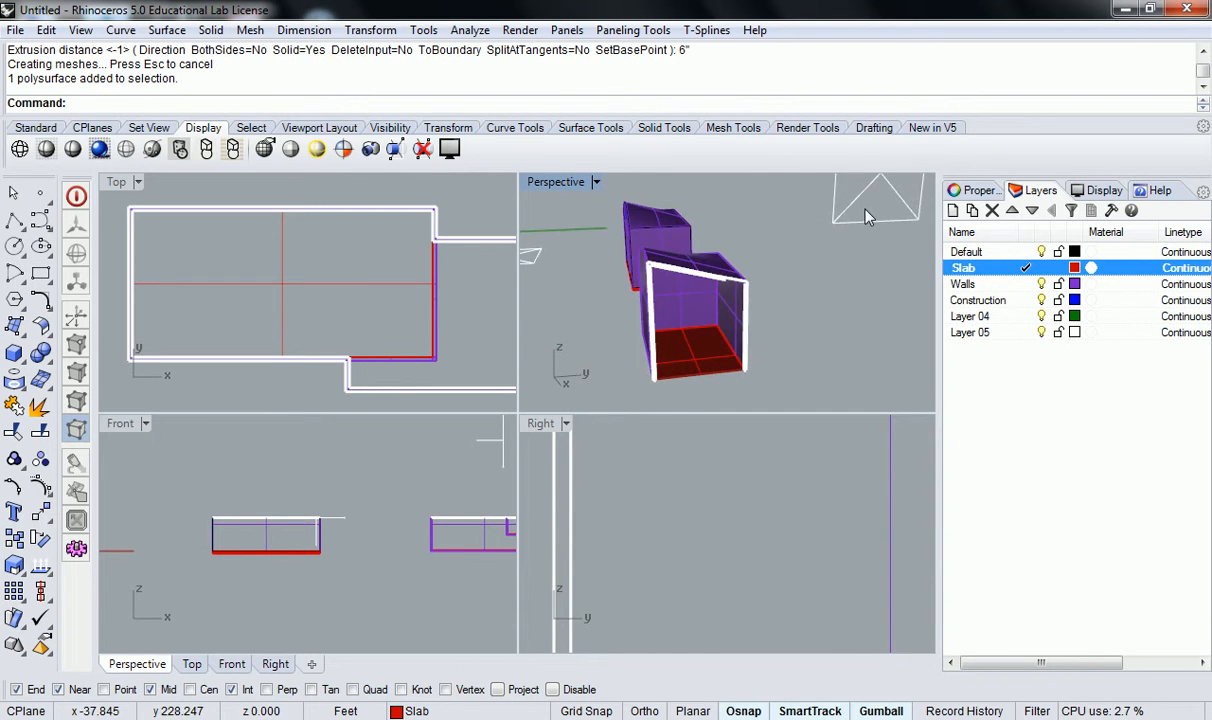
pyautogui.moveTo(866, 218); pyautogui.dragTo(799, 254, button='right')
pyautogui.click(820, 232)
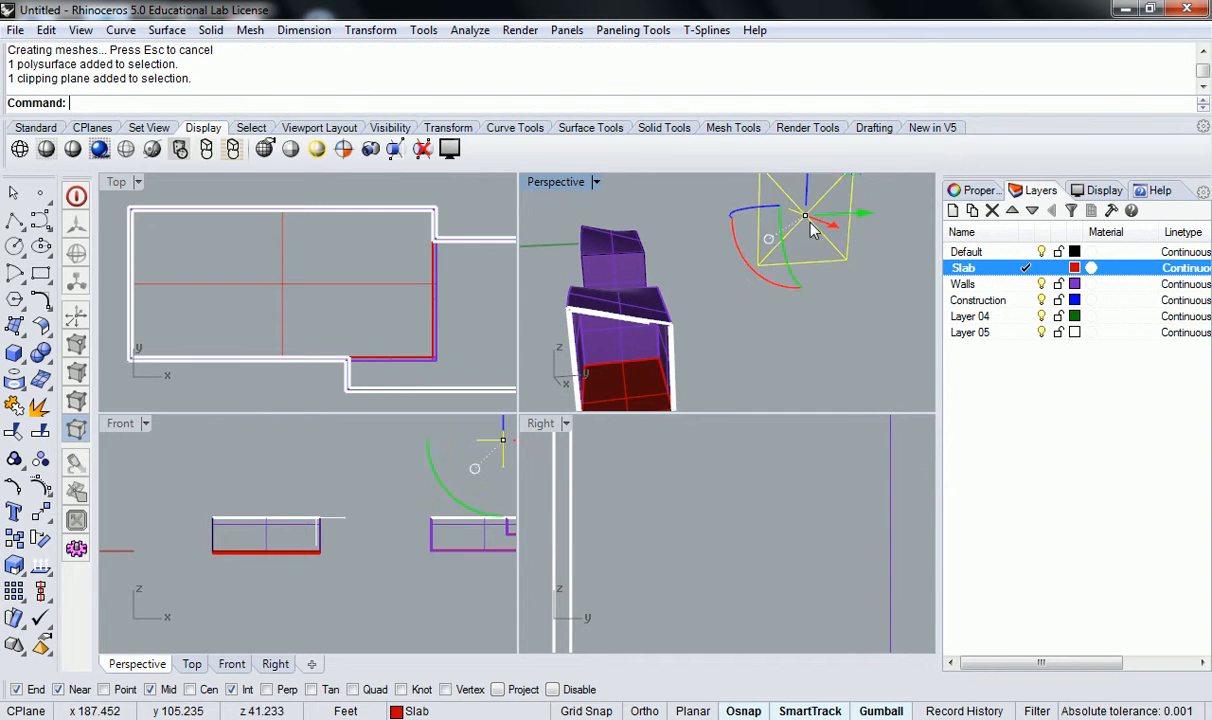
pyautogui.moveTo(830, 227); pyautogui.dragTo(864, 266)
pyautogui.click(736, 384)
pyautogui.moveTo(736, 382); pyautogui.dragTo(770, 296, button='right')
# Examine the sectioned building interior, checking both floor slabs, the step between them and the wall thickness.
pyautogui.scroll(4, 771, 305)
pyautogui.scroll(-3, 703, 299)
pyautogui.scroll(-5, 703, 299)
pyautogui.scroll(5, 643, 305)
pyautogui.scroll(4, 680, 297)
pyautogui.scroll(3, 787, 305)
pyautogui.scroll(-3, 806, 271)
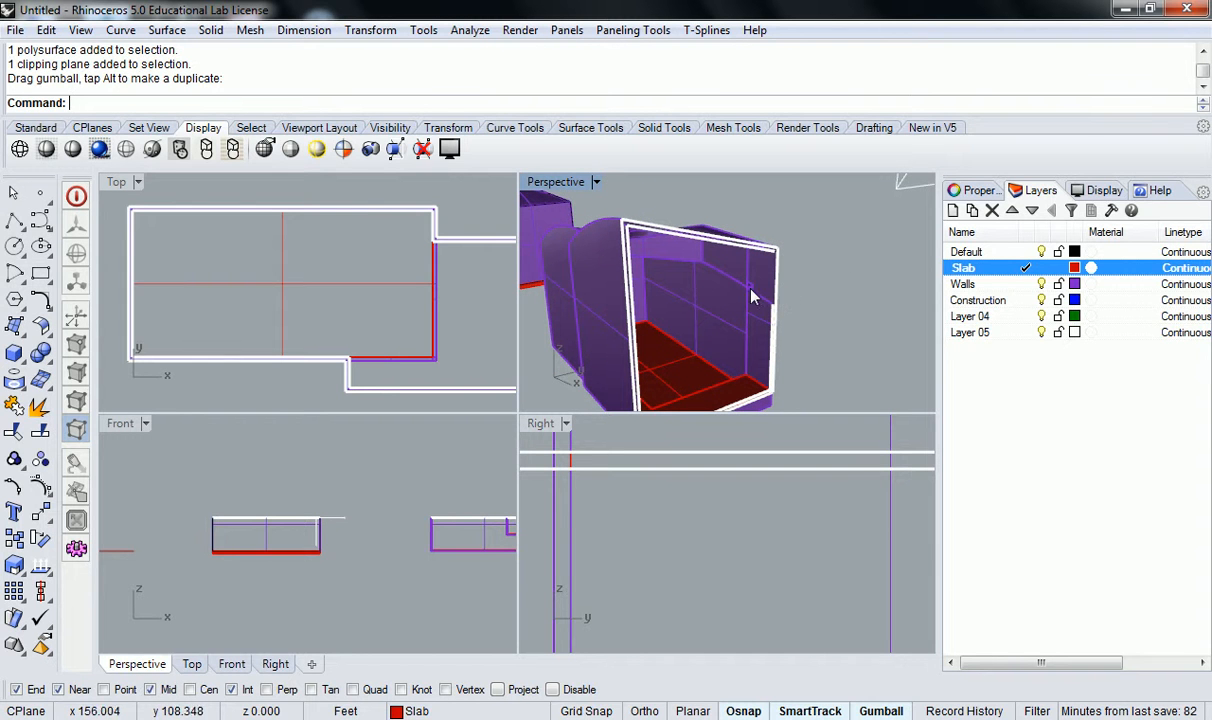
pyautogui.moveTo(698, 281); pyautogui.dragTo(782, 273, button='right')
pyautogui.scroll(-4, 782, 273)
pyautogui.keyDown('shift'); pyautogui.moveTo(665, 232); pyautogui.dragTo(730, 281, button='right'); pyautogui.keyUp('shift')
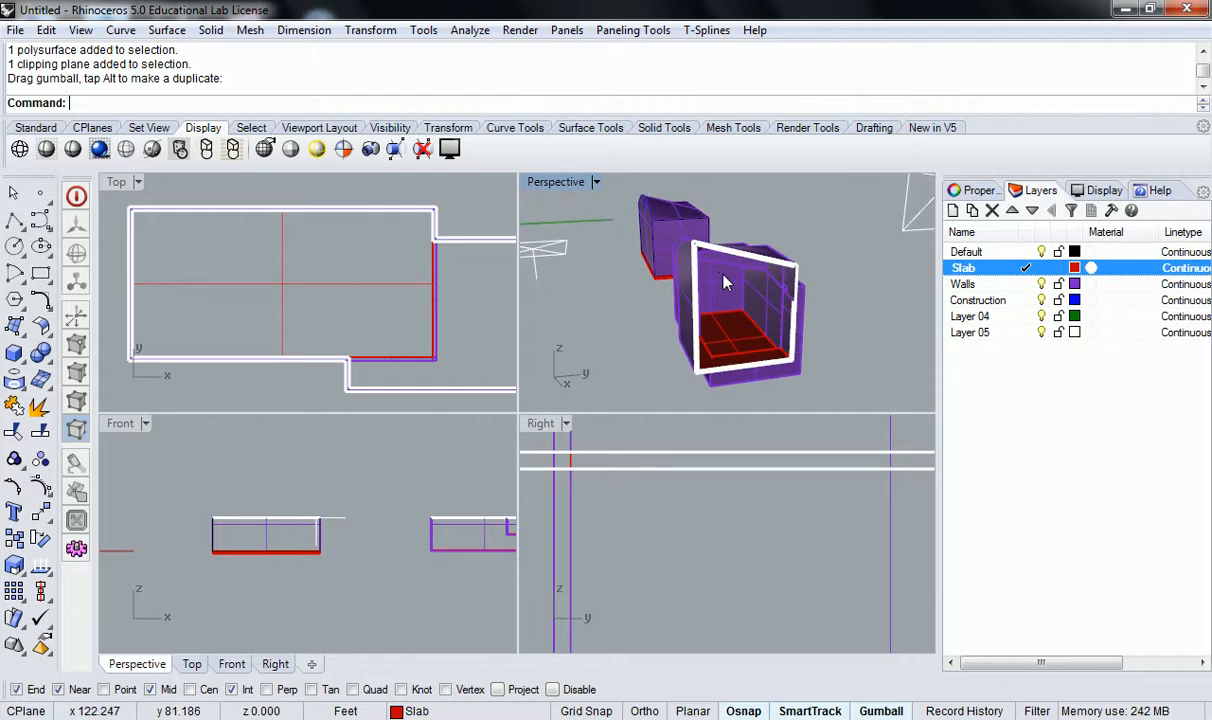
pyautogui.scroll(3, 730, 281)
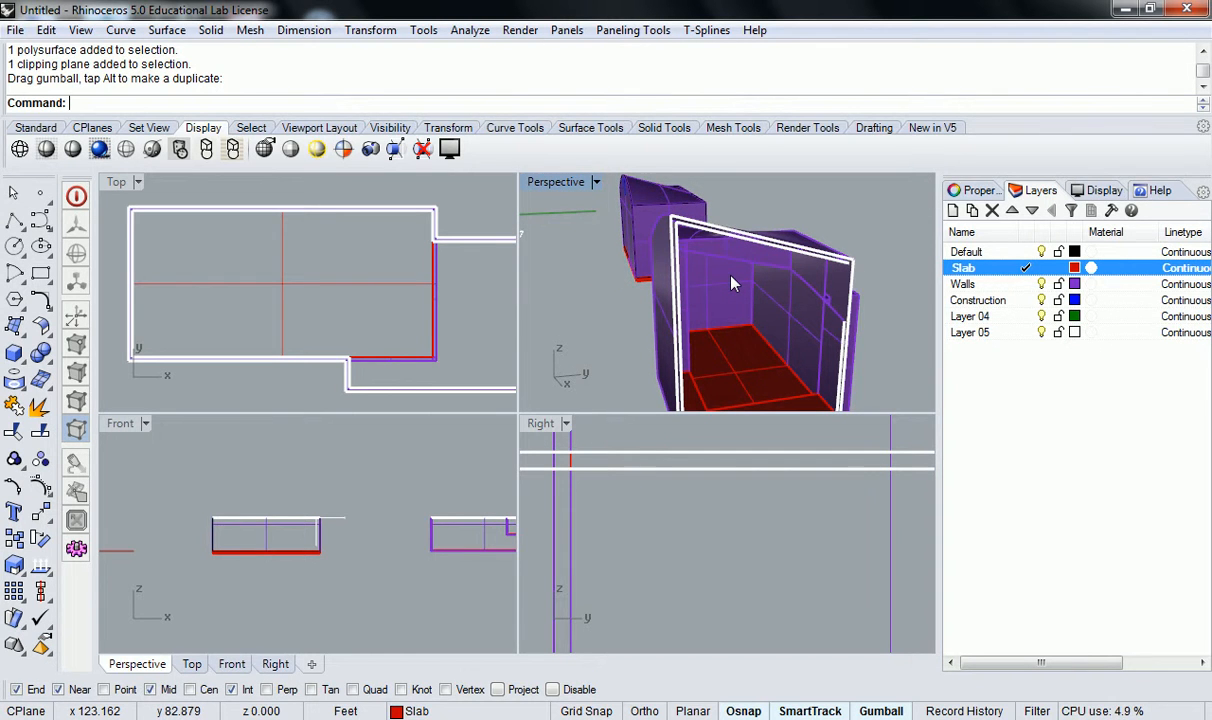
pyautogui.moveTo(731, 284); pyautogui.dragTo(778, 296, button='right')
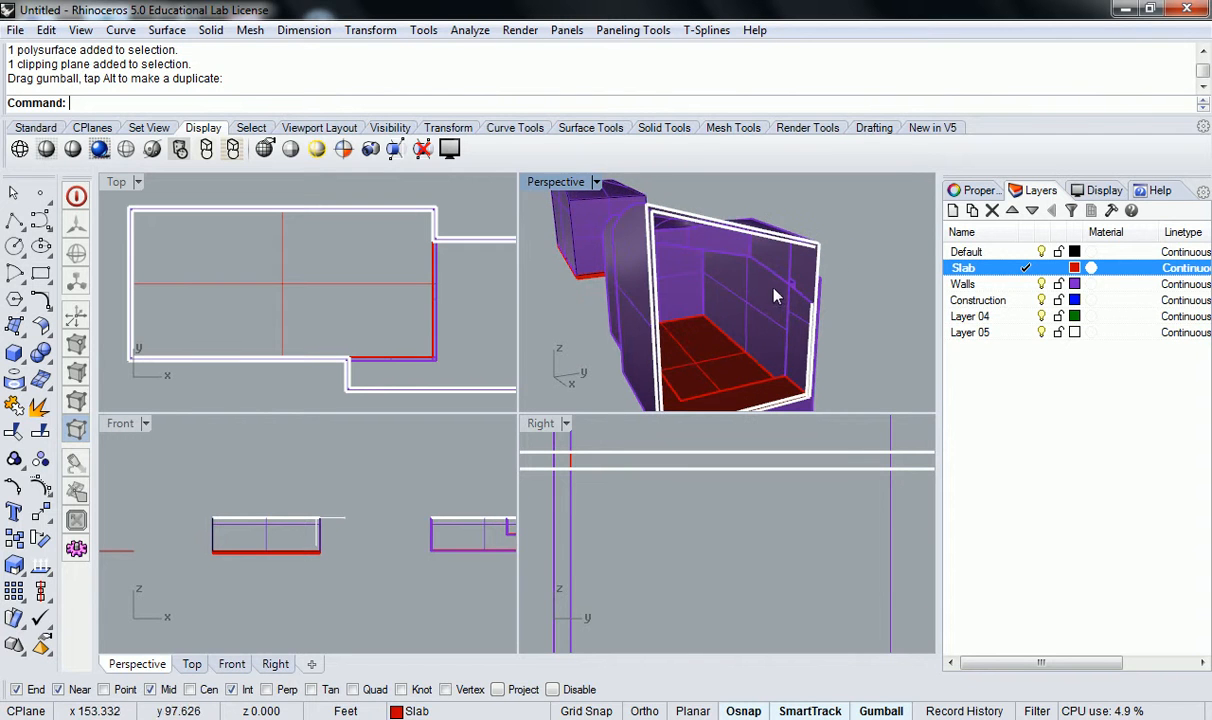